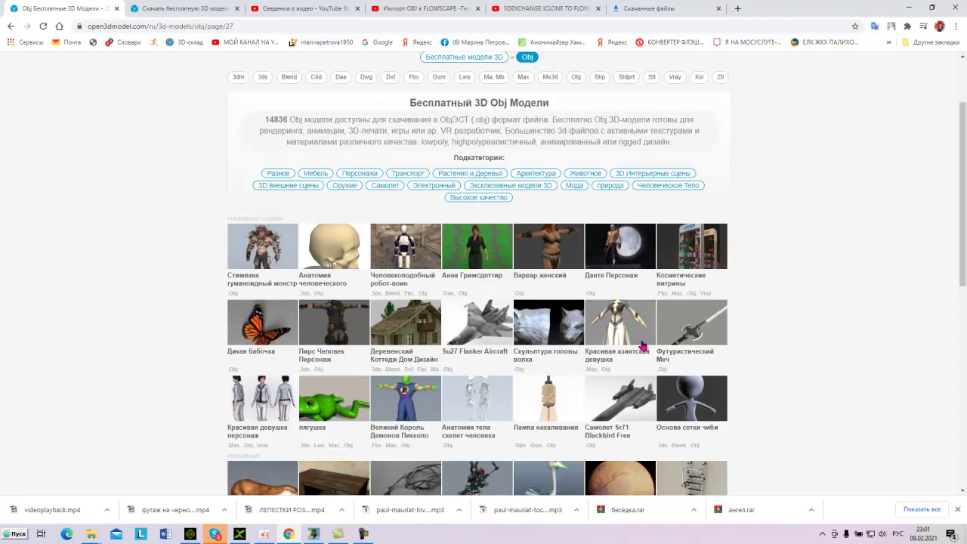
# Open the Бигл Дог model from the free OBJ models catalogue and go to its download page
pyautogui.scroll(-3, 624, 343)
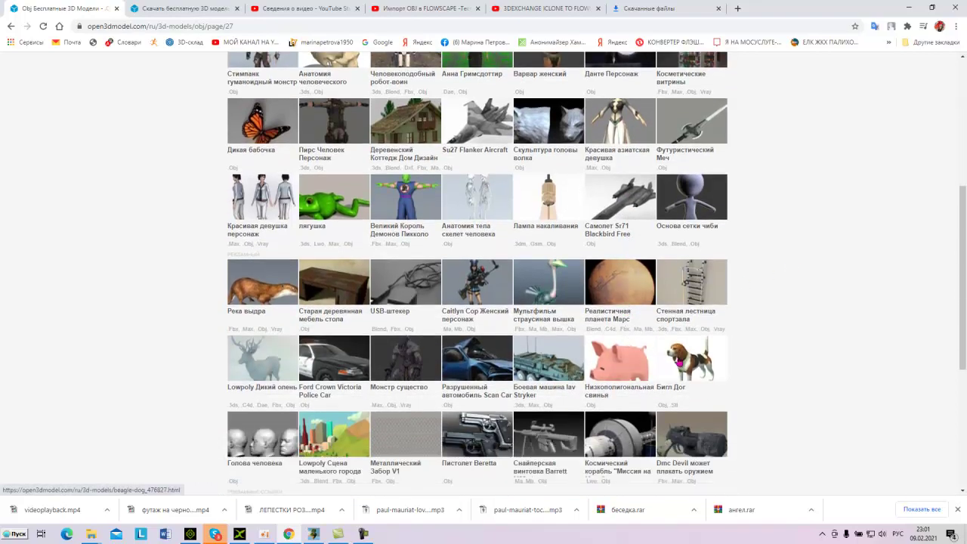
pyautogui.click(690, 369)
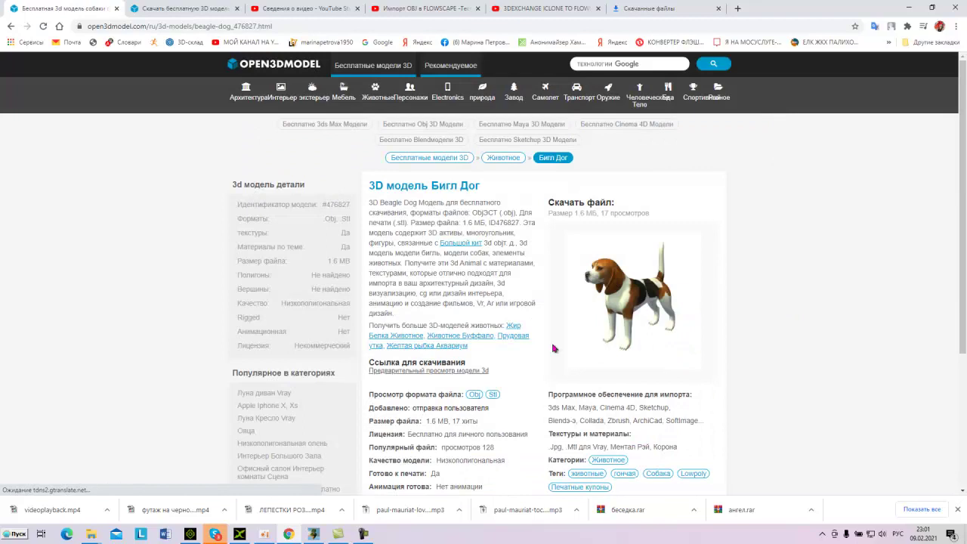
pyautogui.scroll(-2, 451, 345)
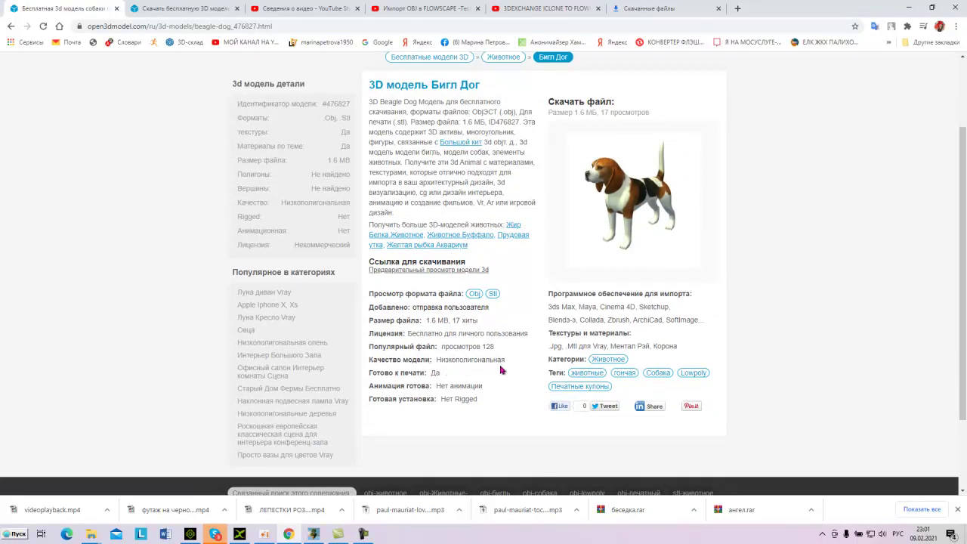
pyautogui.scroll(1, 501, 370)
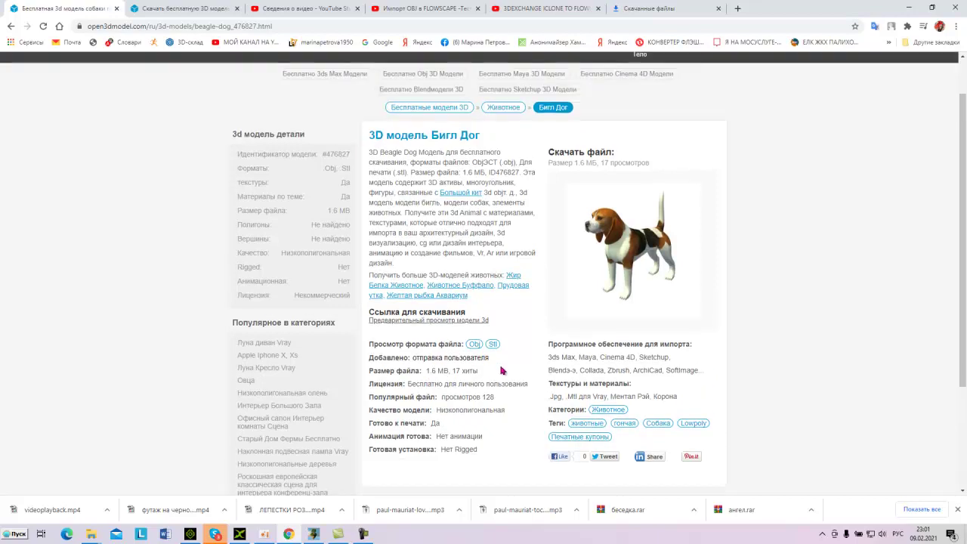
pyautogui.click(438, 319)
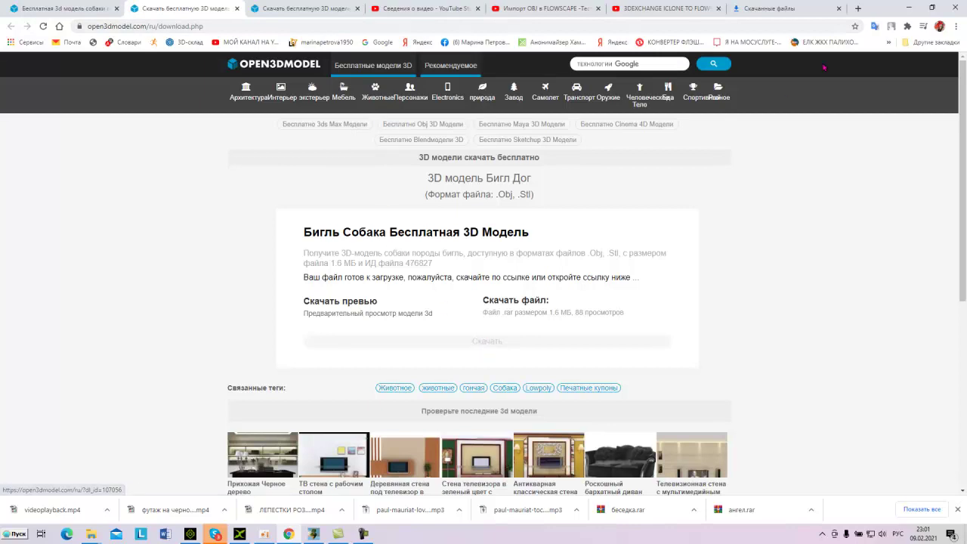
# Switch to the desktop, open the дубликат скачек обж folder and copy the собачка archive
pyautogui.click(909, 12)
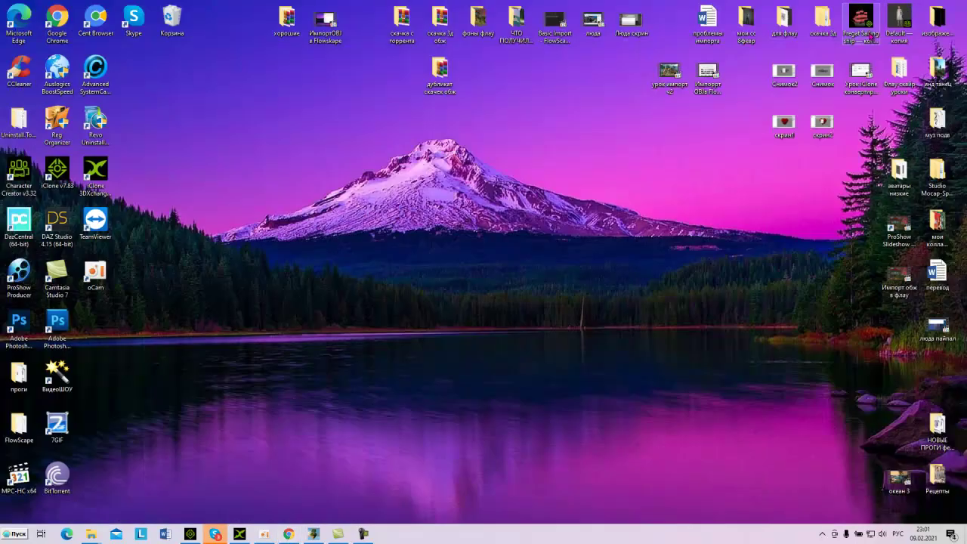
pyautogui.doubleClick(441, 76)
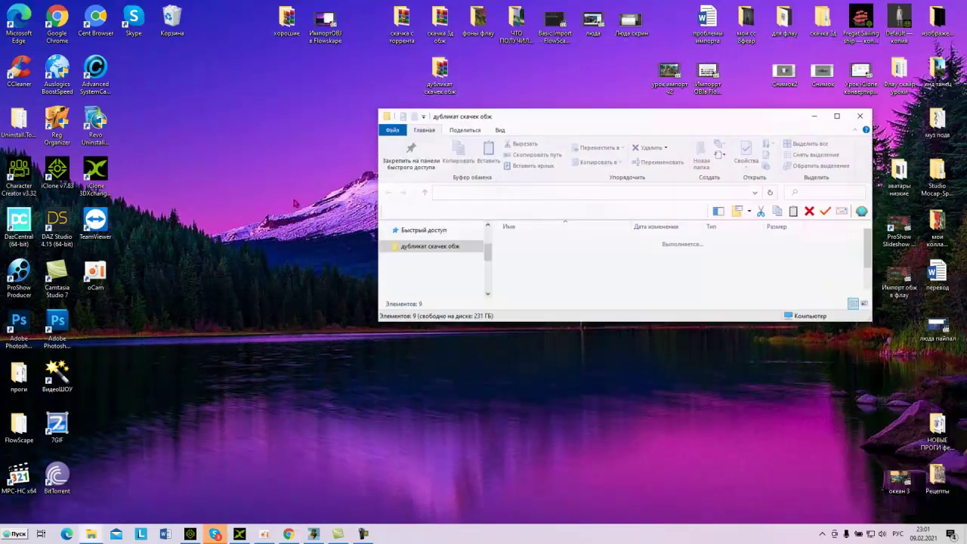
pyautogui.click(838, 118)
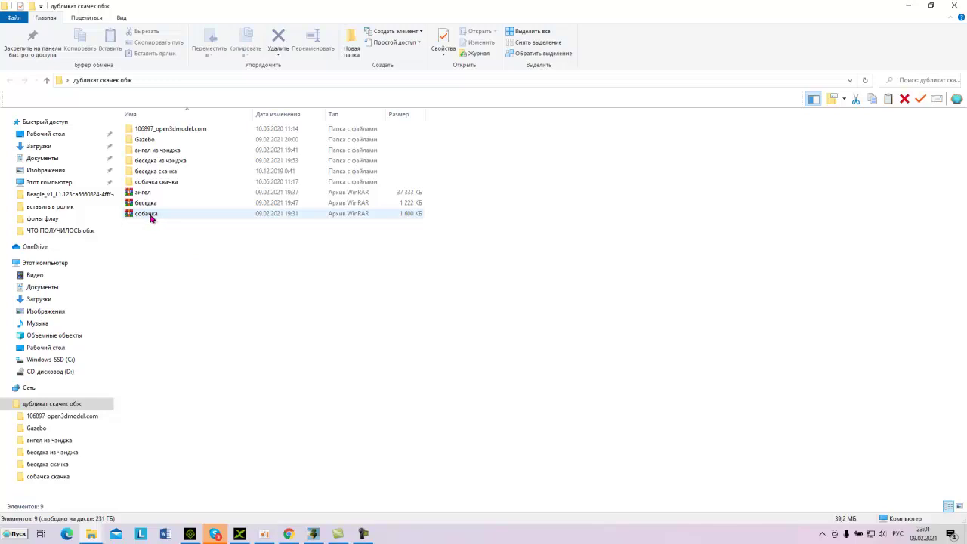
pyautogui.click(150, 217)
pyautogui.rightClick(150, 216)
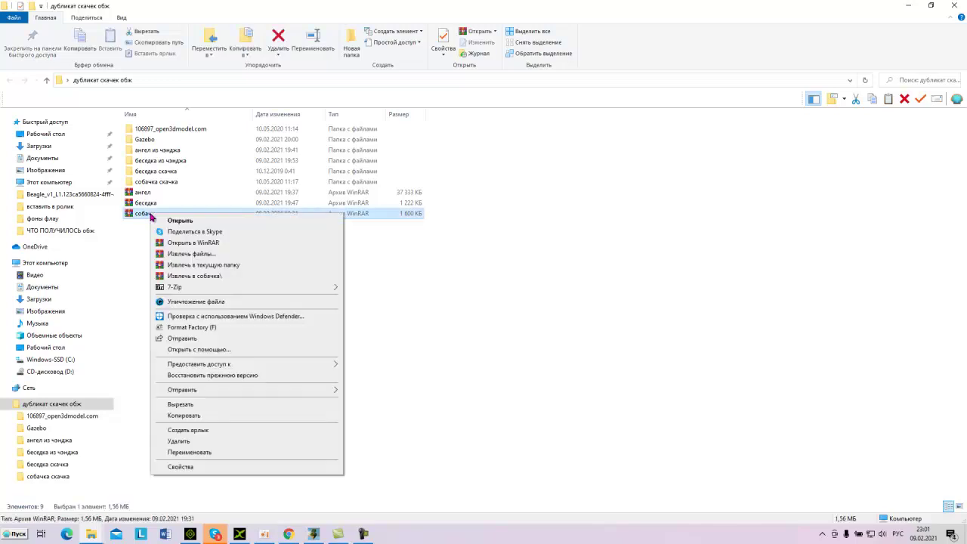
pyautogui.click(207, 416)
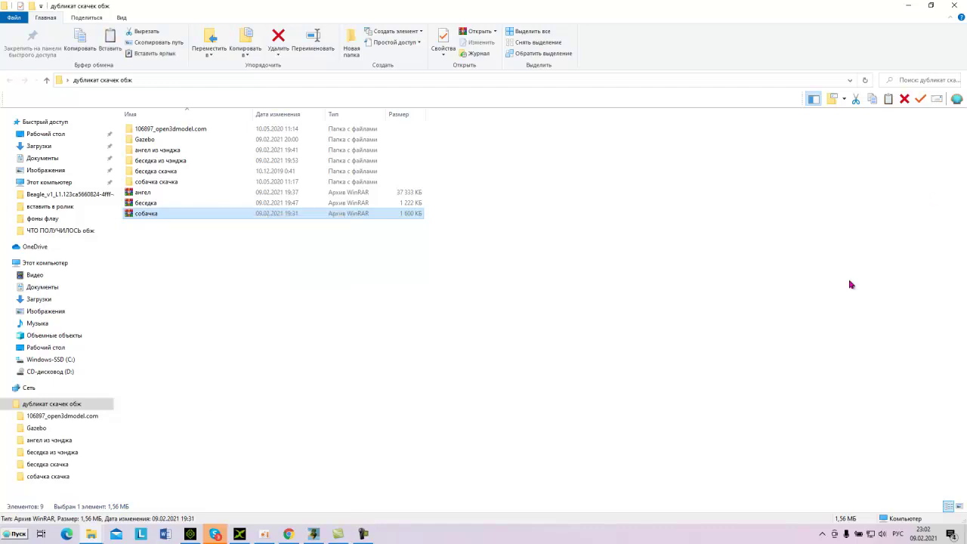
# Paste the собачка archive onto an empty area of the desktop
pyautogui.click(908, 6)
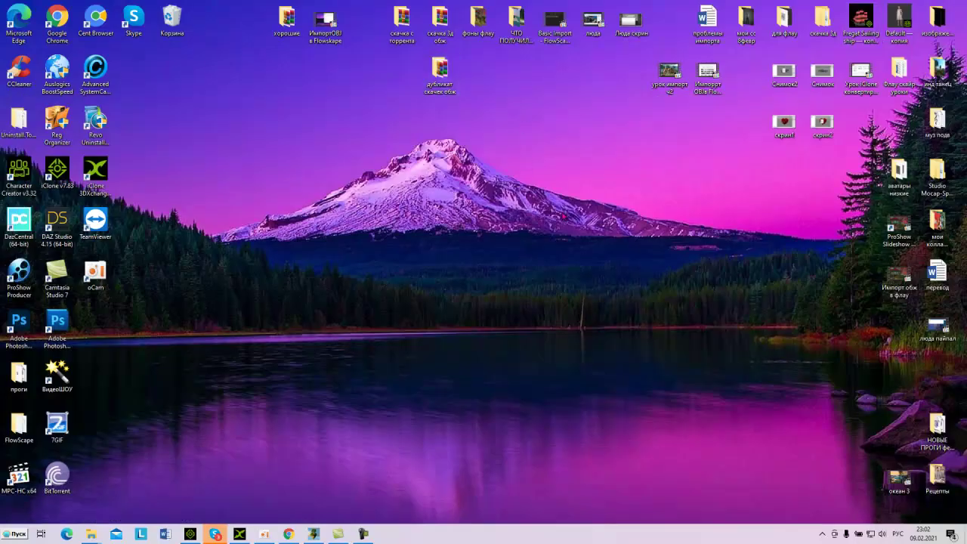
pyautogui.rightClick(521, 160)
pyautogui.click(542, 204)
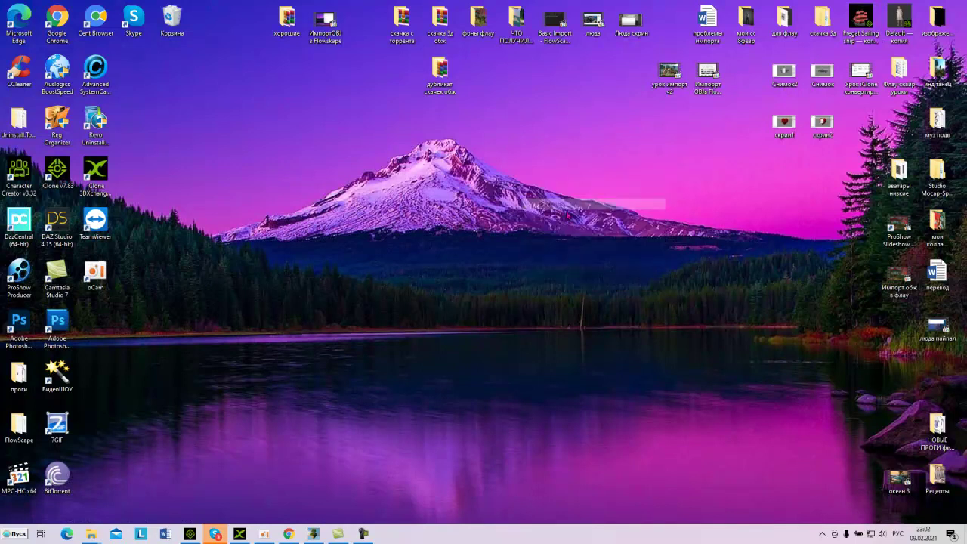
pyautogui.moveTo(520, 168); pyautogui.dragTo(555, 168)
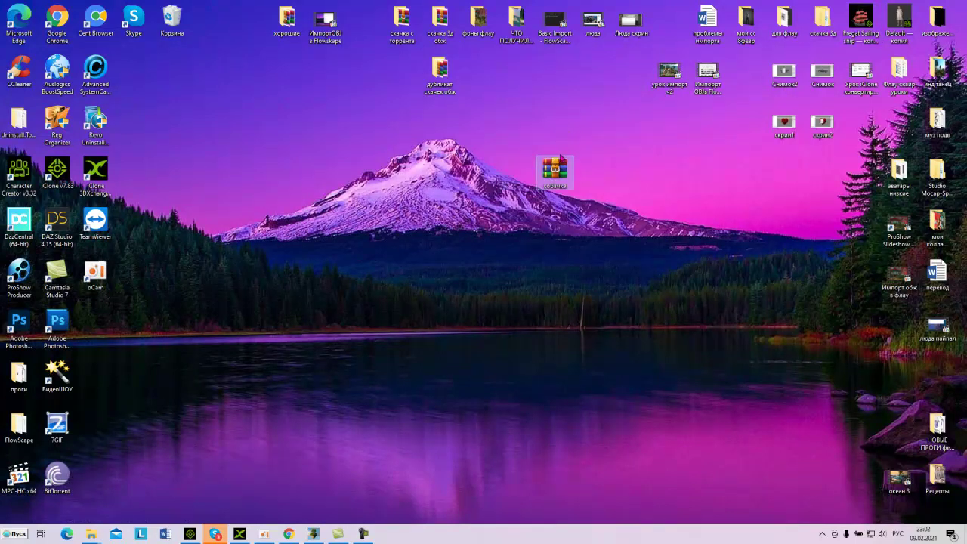
# Extract the собачка archive into the current folder and place the extracted folder beside the archive
pyautogui.rightClick(551, 167)
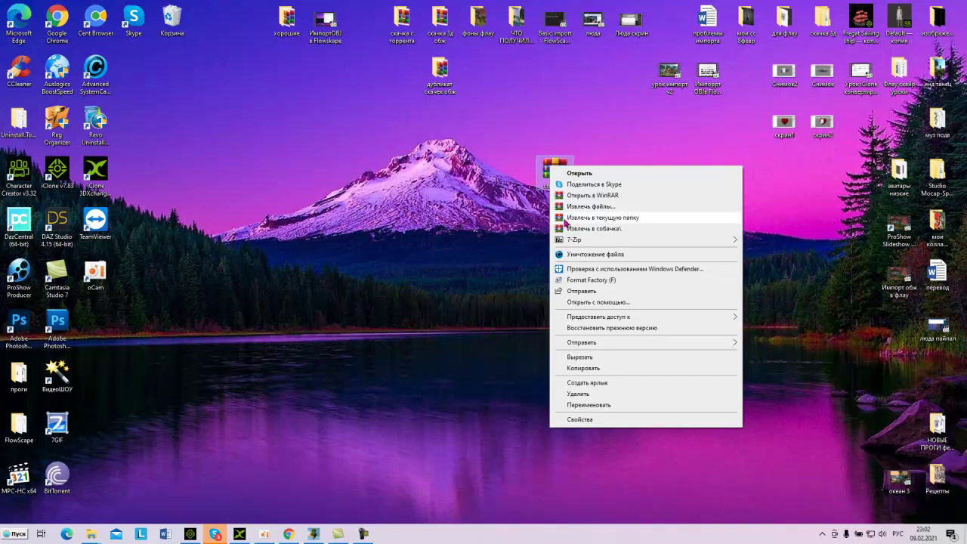
pyautogui.click(597, 217)
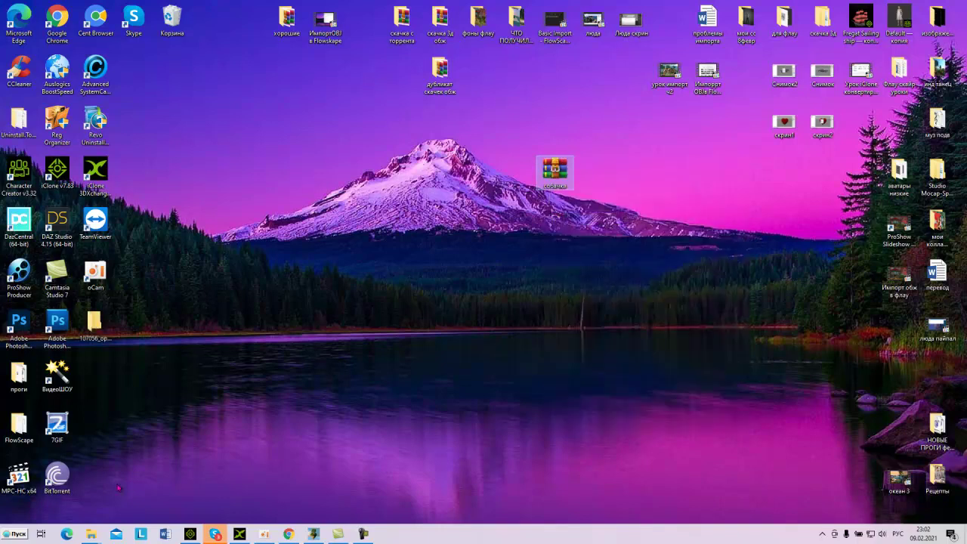
pyautogui.moveTo(95, 326); pyautogui.dragTo(593, 167)
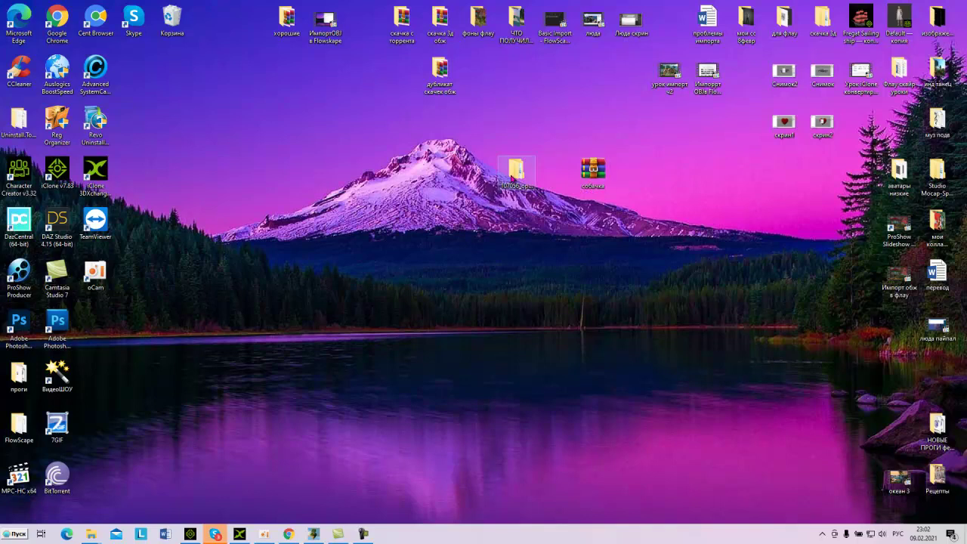
# Examine the texture, MTL and OBJ files in the extracted folder's Beagle subfolder, and close the window
pyautogui.doubleClick(513, 178)
pyautogui.doubleClick(537, 260)
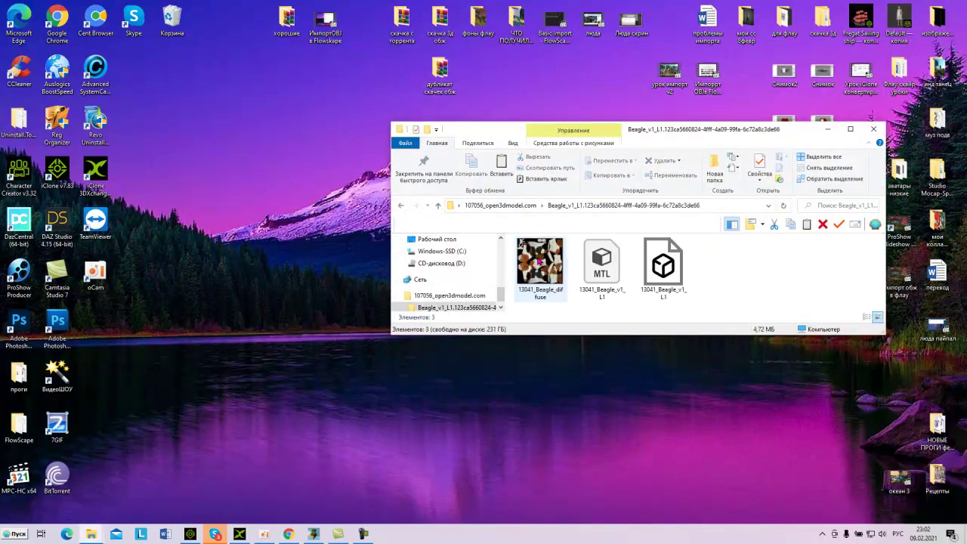
pyautogui.click(851, 130)
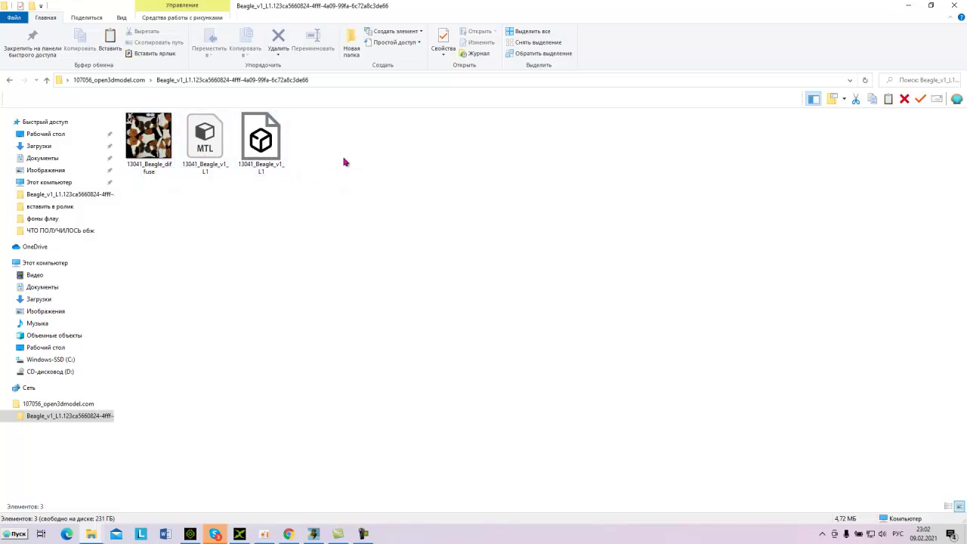
pyautogui.click(932, 6)
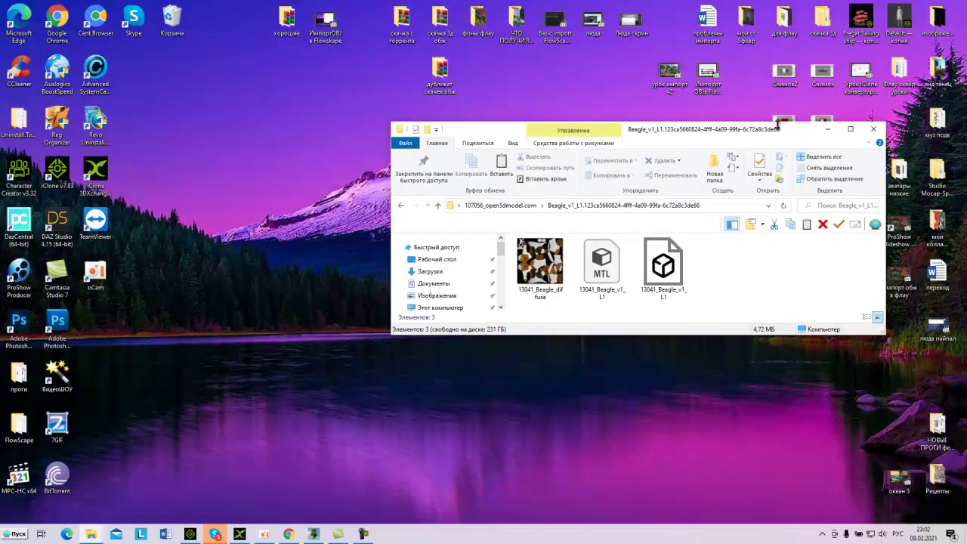
pyautogui.moveTo(789, 132); pyautogui.dragTo(741, 216)
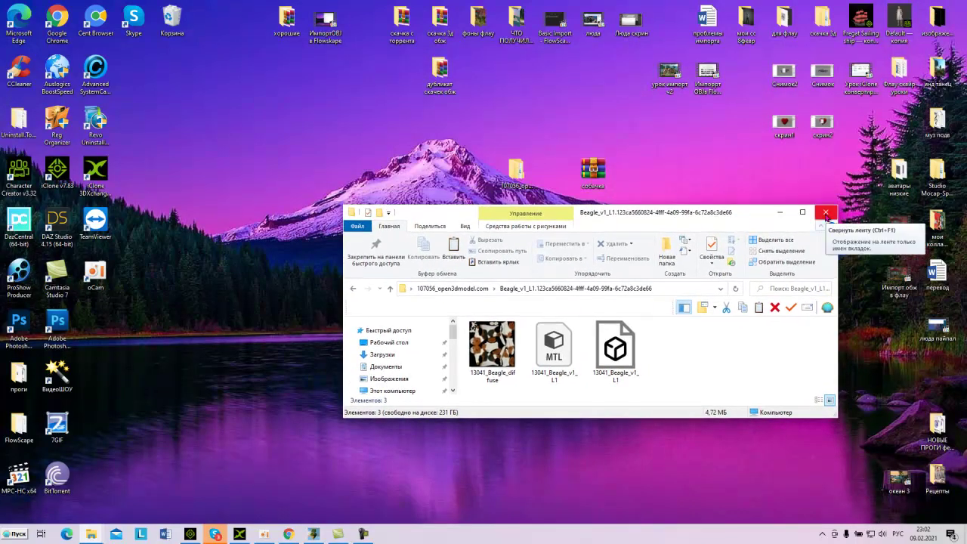
pyautogui.click(826, 213)
# Rename the extracted model folder on the desktop as собака2
pyautogui.rightClick(518, 197)
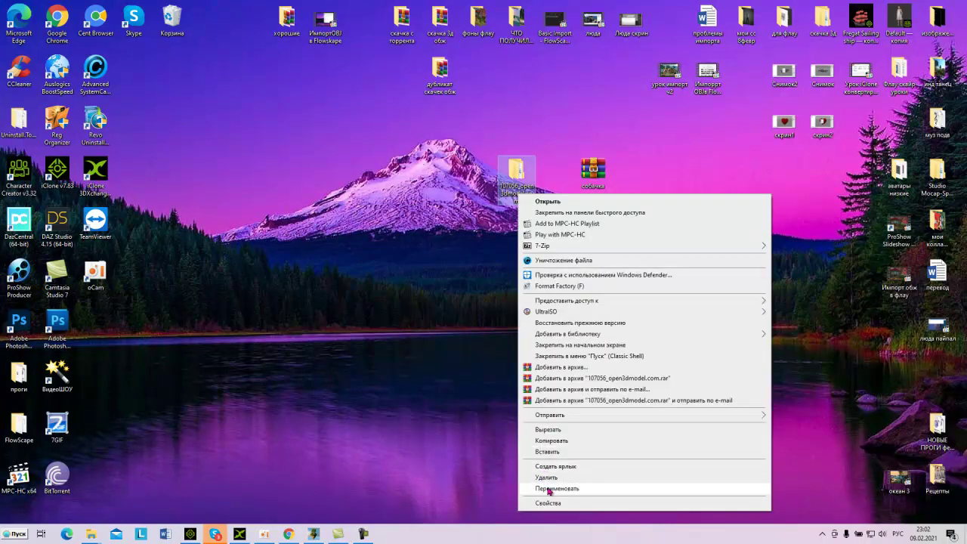
pyautogui.click(550, 489)
pyautogui.press('BackSpace')
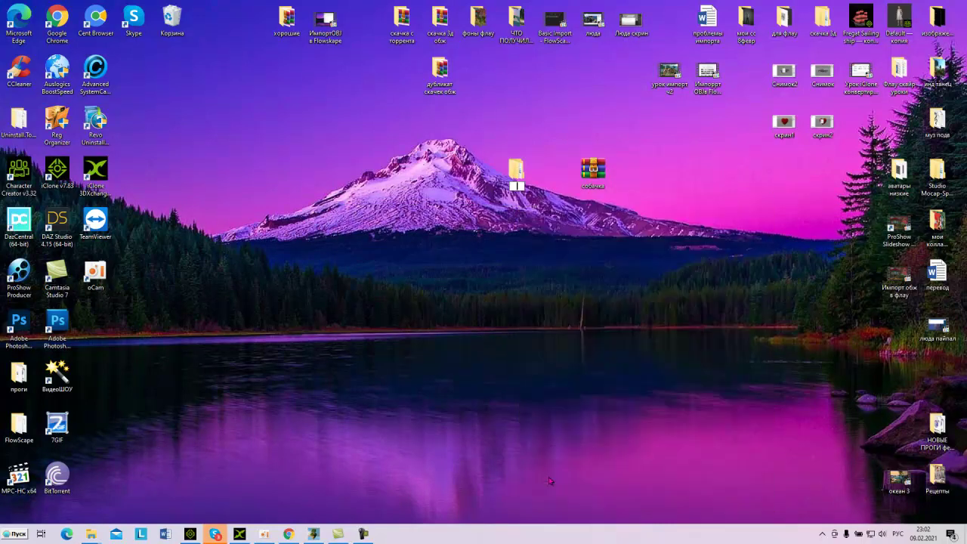
pyautogui.write('собака2')
pyautogui.click(415, 489)
# Switch to FlowScape and start a mesh import
pyautogui.click(314, 535)
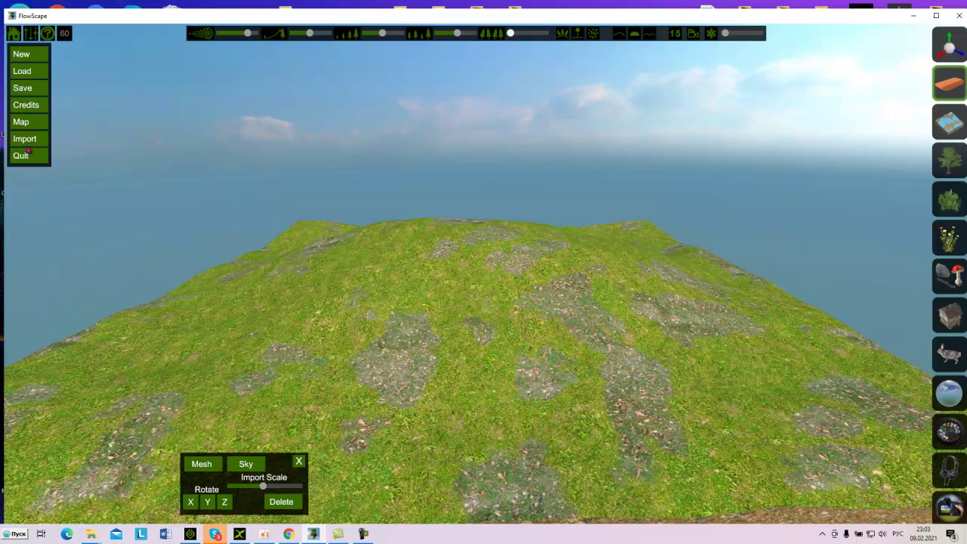
pyautogui.click(299, 462)
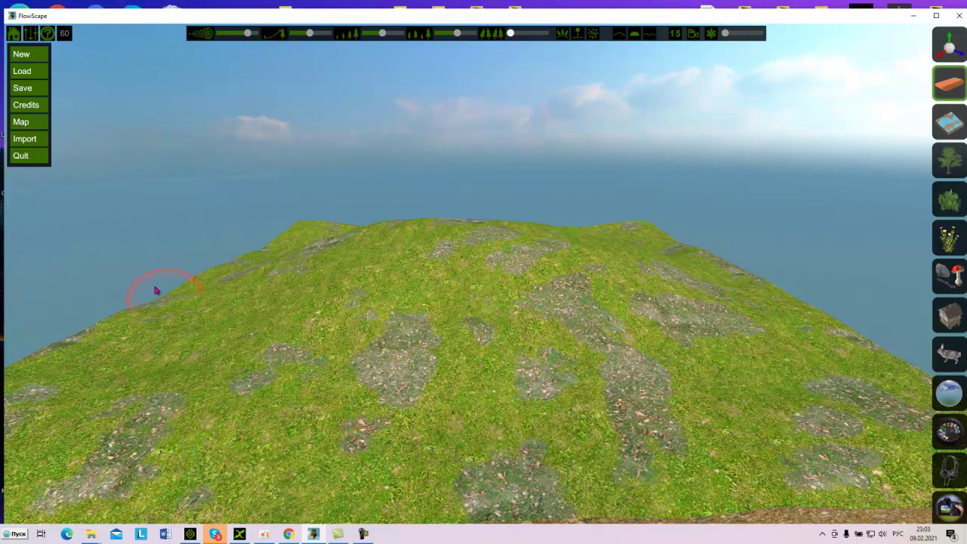
pyautogui.click(28, 143)
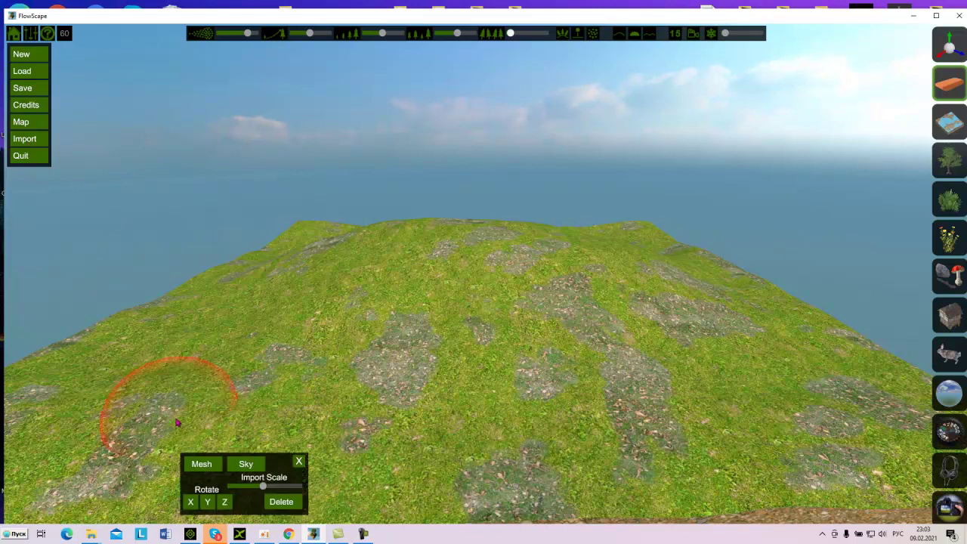
pyautogui.click(198, 463)
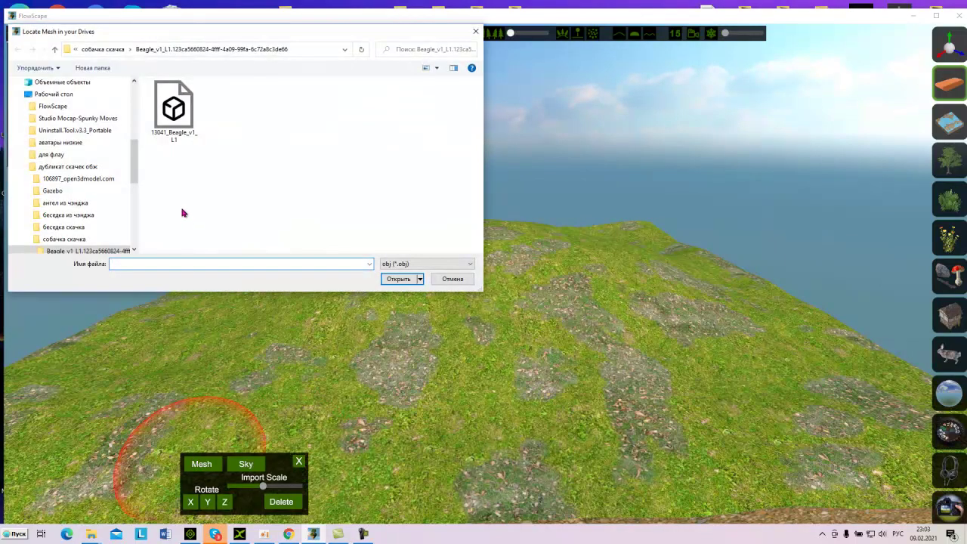
# Import the 13041_Beagle_v1_L1 OBJ file from the Beagle subfolder of собака2 on the desktop
pyautogui.click(102, 50)
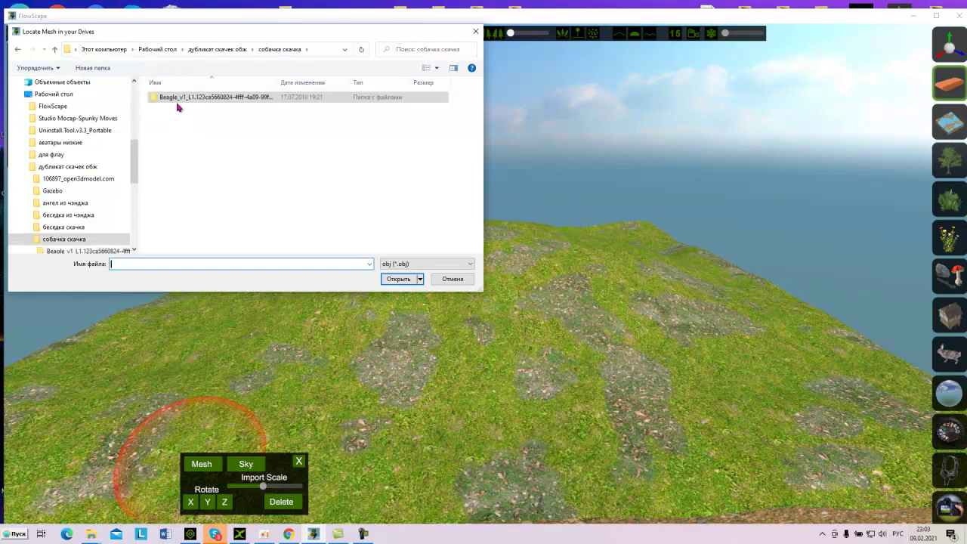
pyautogui.click(155, 49)
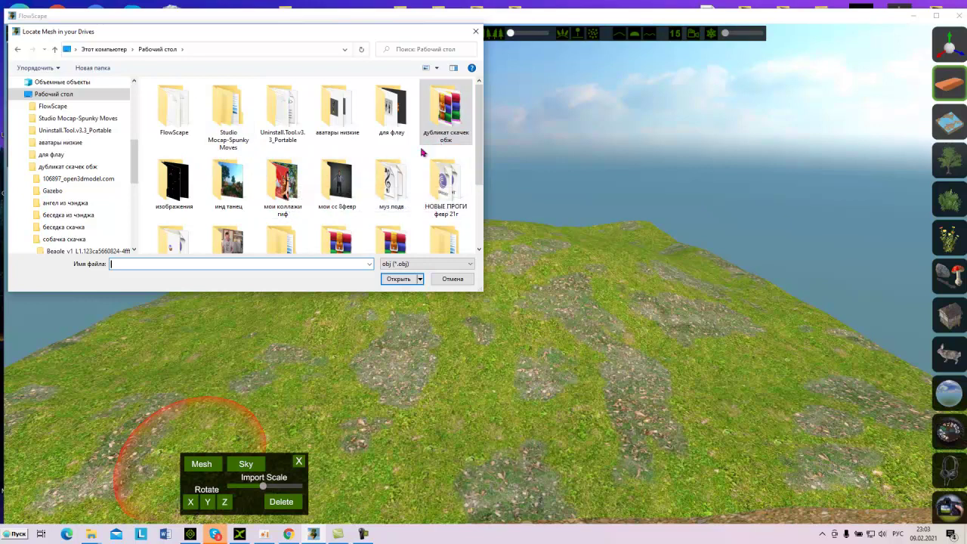
pyautogui.scroll(-1, 408, 161)
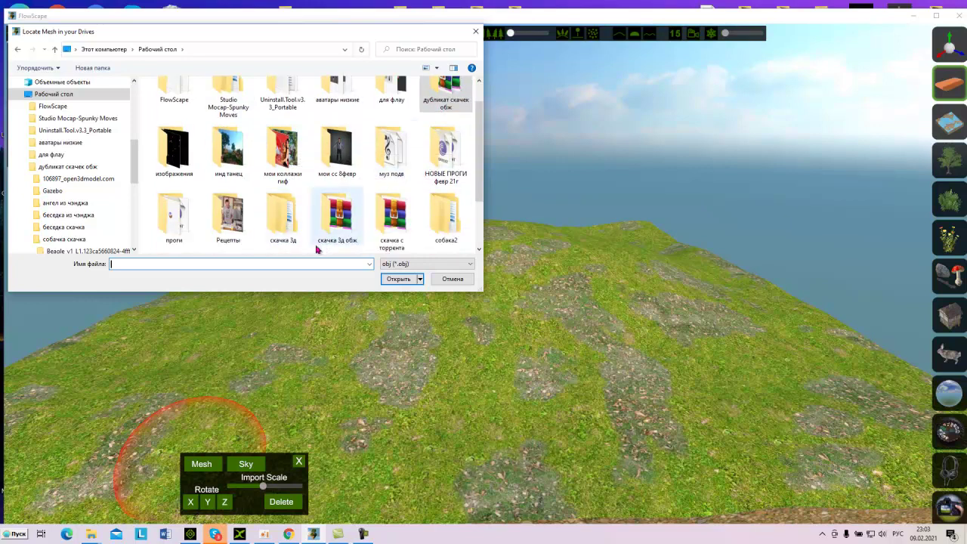
pyautogui.doubleClick(443, 236)
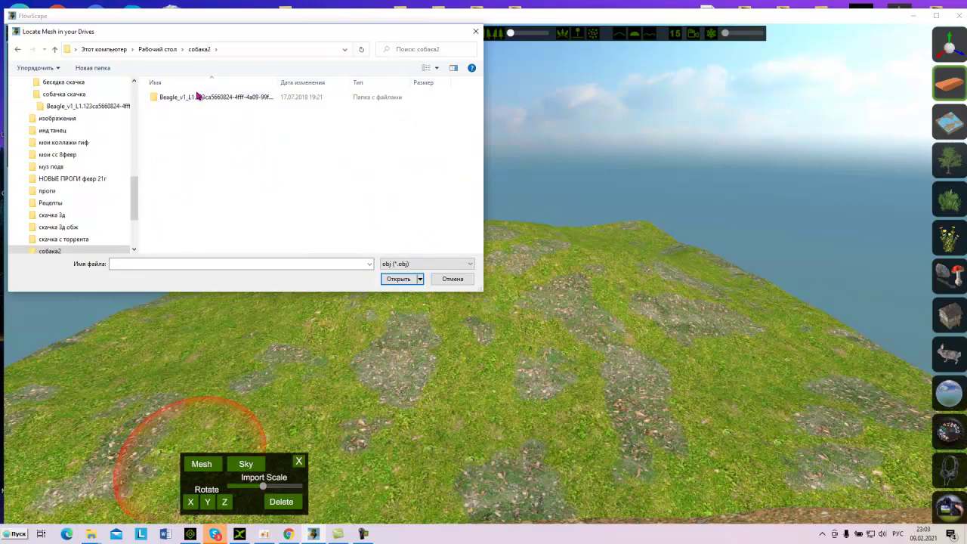
pyautogui.doubleClick(198, 96)
pyautogui.click(189, 123)
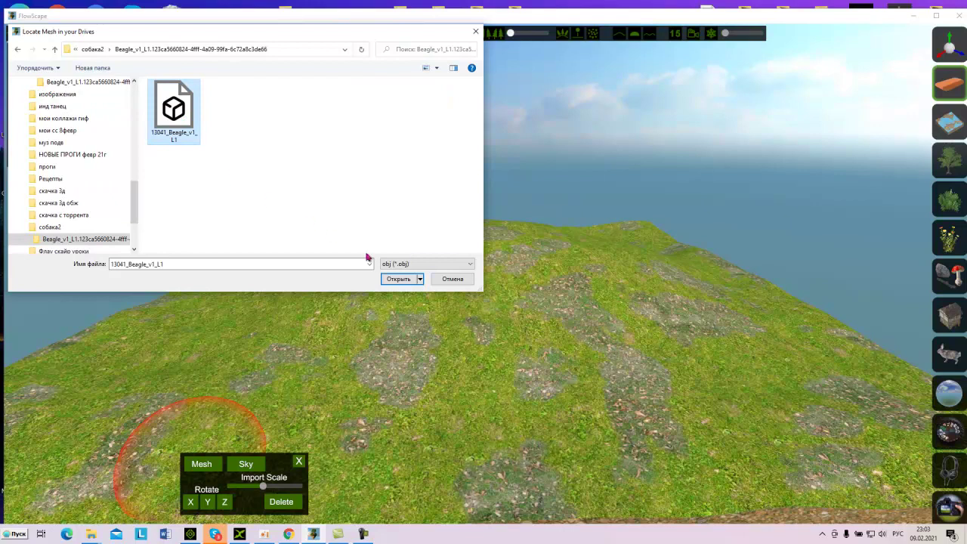
pyautogui.click(387, 277)
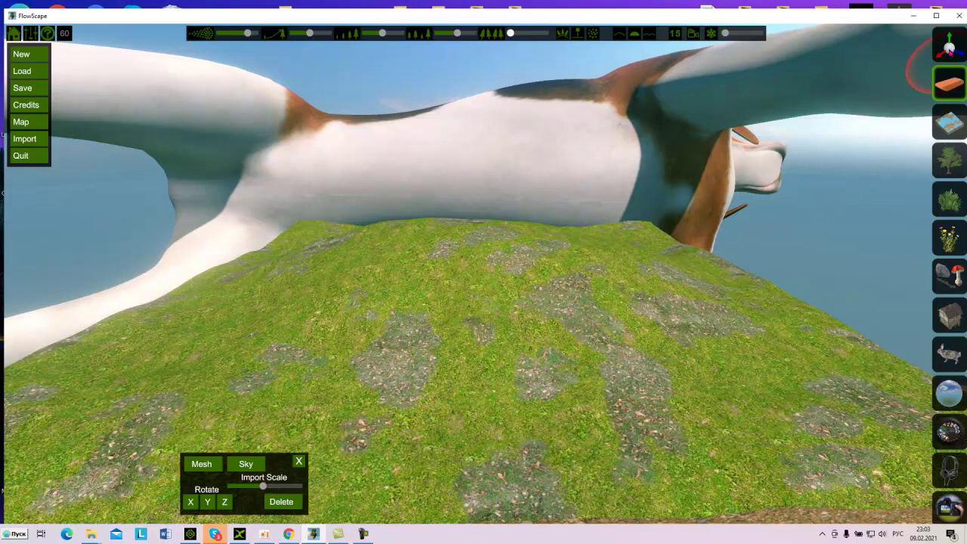
# Select the imported beagle and scale it down uniformly until the whole dog fits in view behind the hilltop
pyautogui.click(950, 47)
pyautogui.moveTo(465, 270); pyautogui.dragTo(544, 356)
pyautogui.click(909, 123)
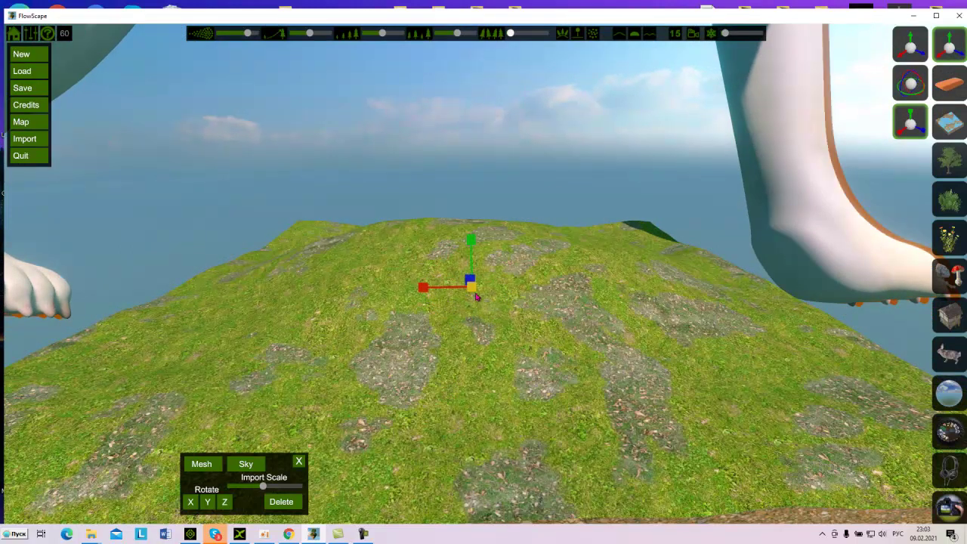
pyautogui.moveTo(473, 288); pyautogui.dragTo(451, 79)
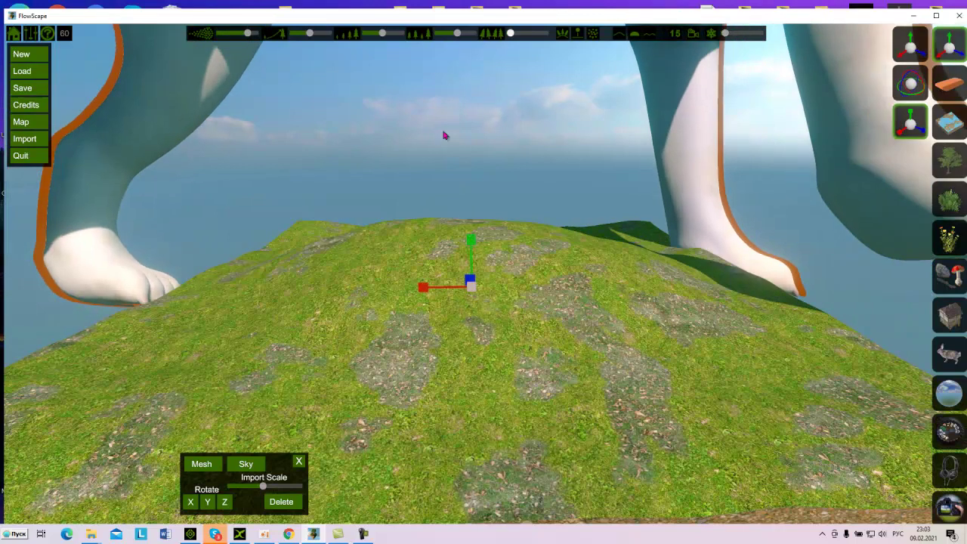
pyautogui.moveTo(470, 292); pyautogui.dragTo(484, 99)
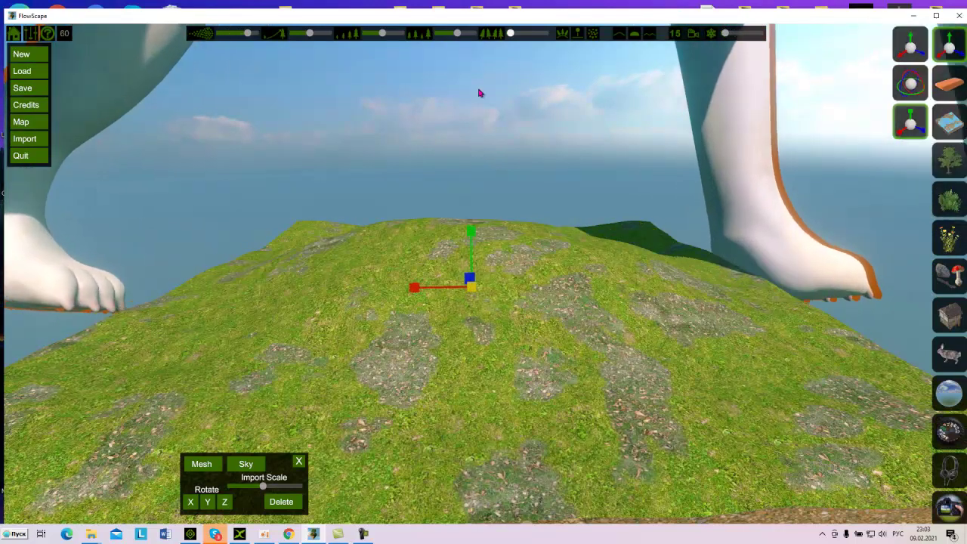
pyautogui.moveTo(470, 292); pyautogui.dragTo(486, 245)
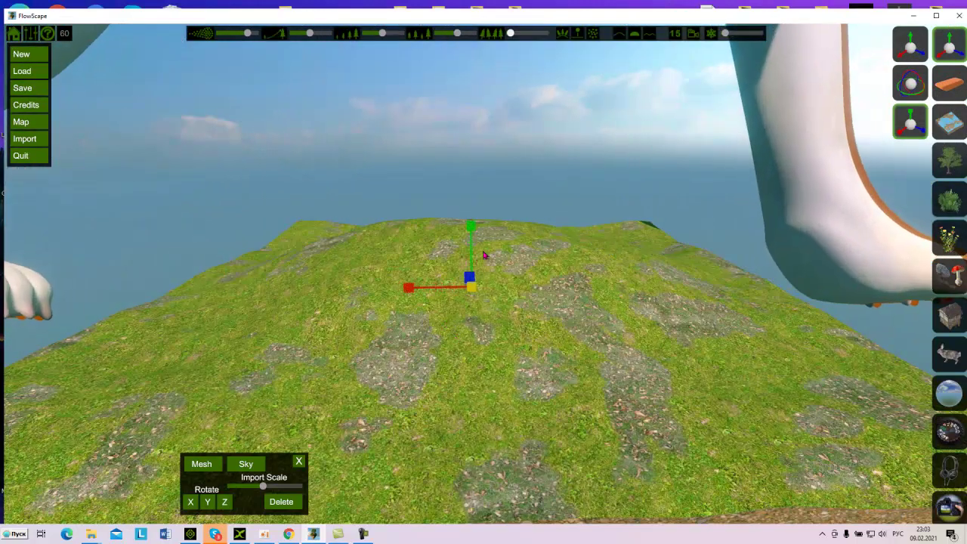
pyautogui.moveTo(489, 381); pyautogui.dragTo(493, 196)
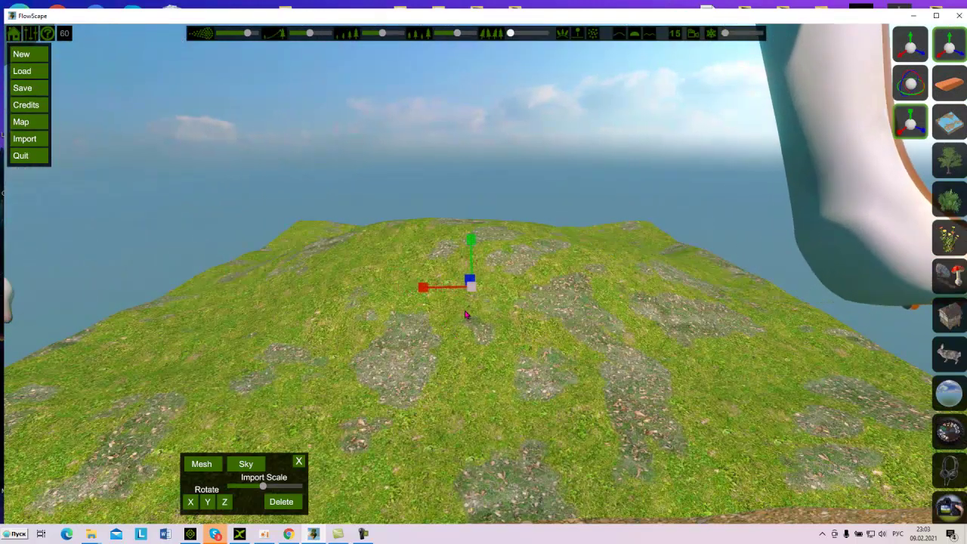
pyautogui.moveTo(473, 290); pyautogui.dragTo(473, 258)
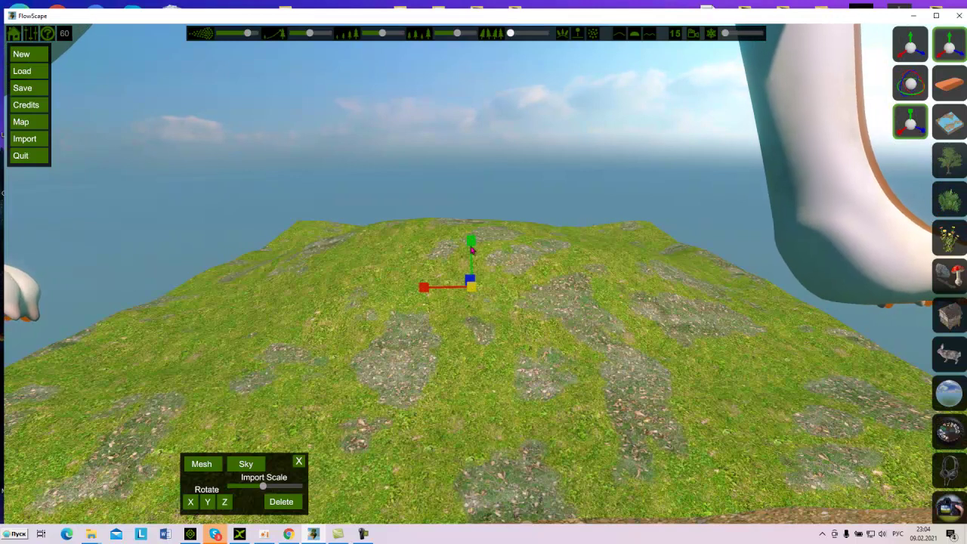
pyautogui.click(364, 535)
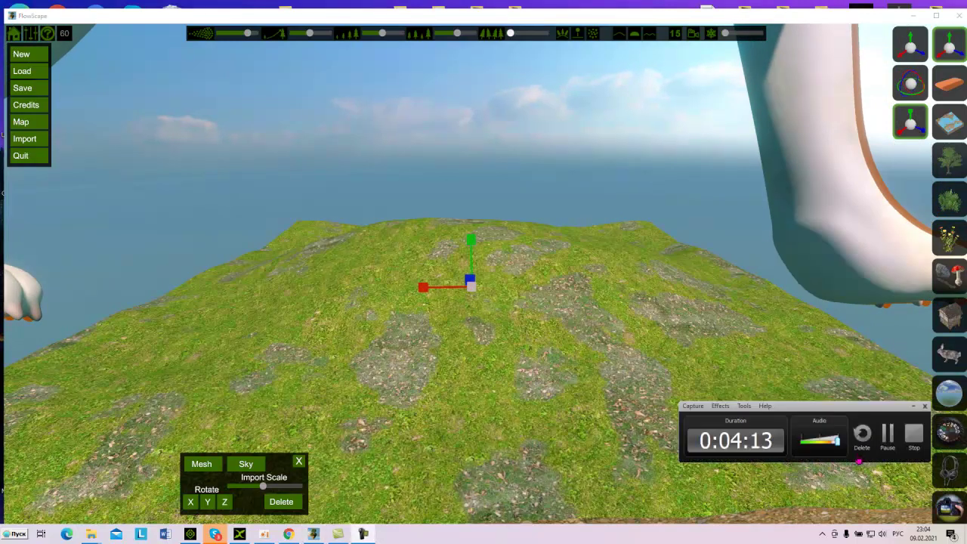
pyautogui.click(891, 436)
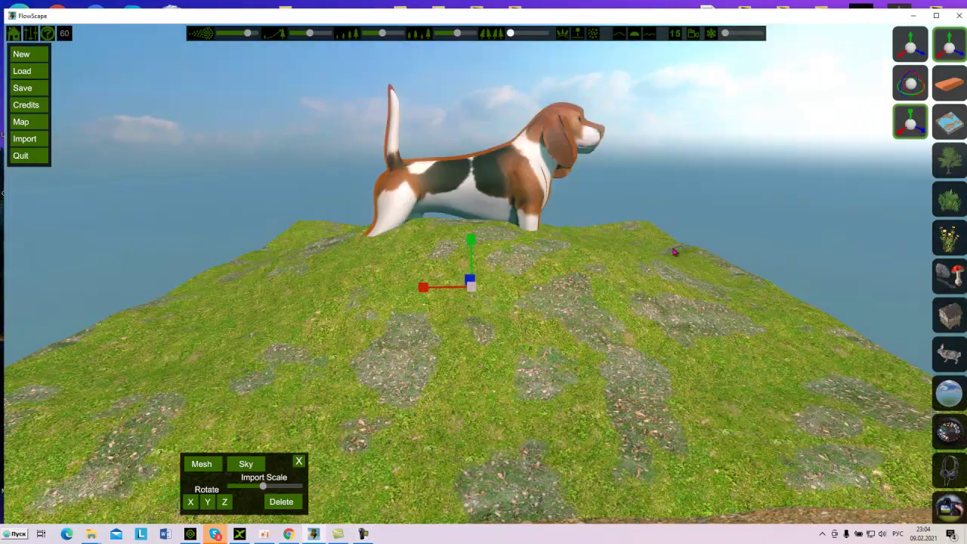
# Move the beagle forward onto the grassy hilltop, rotate it about its vertical axis, and deselect it
pyautogui.click(910, 45)
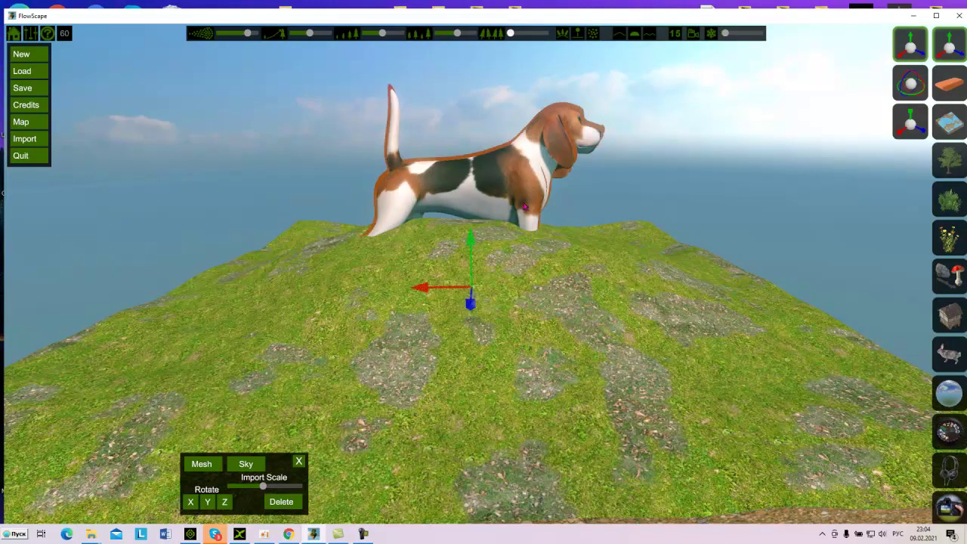
pyautogui.moveTo(472, 314); pyautogui.dragTo(408, 473)
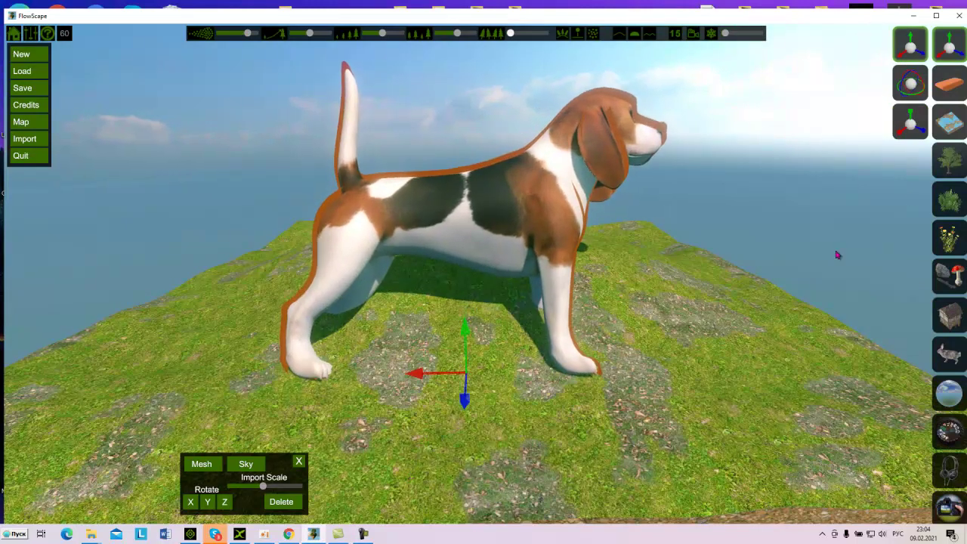
pyautogui.click(910, 79)
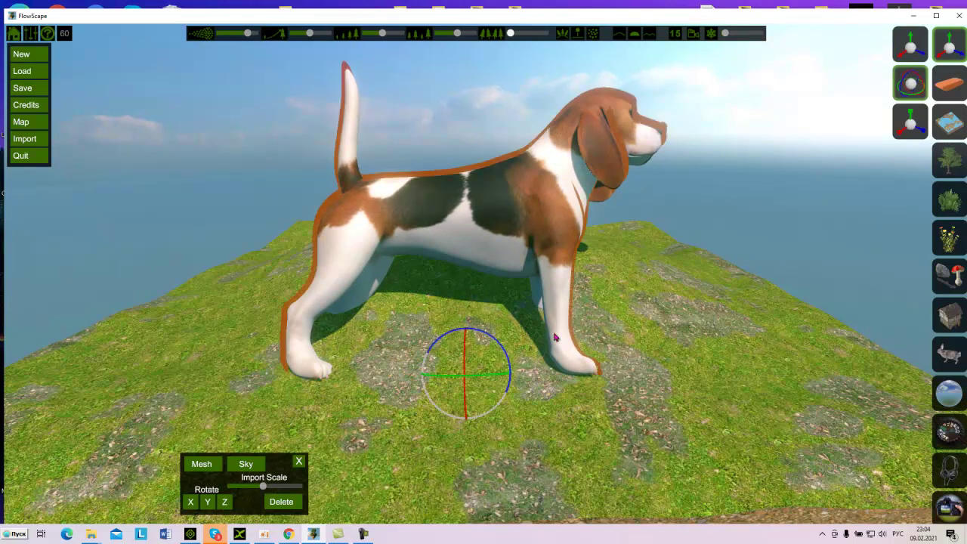
pyautogui.moveTo(498, 380); pyautogui.dragTo(658, 353)
pyautogui.click(786, 256)
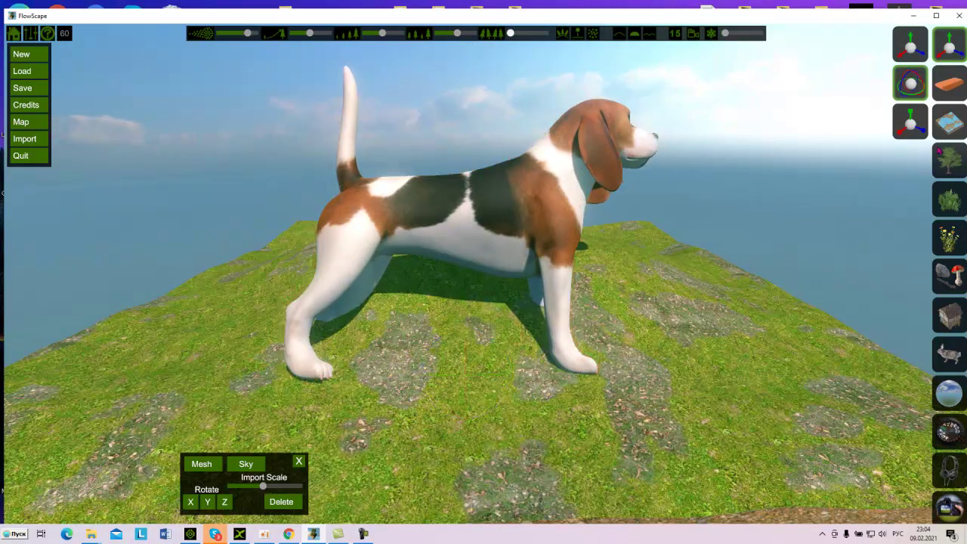
# Erase the beagle from the landscape and minimize FlowScape
pyautogui.click(946, 80)
pyautogui.click(548, 207)
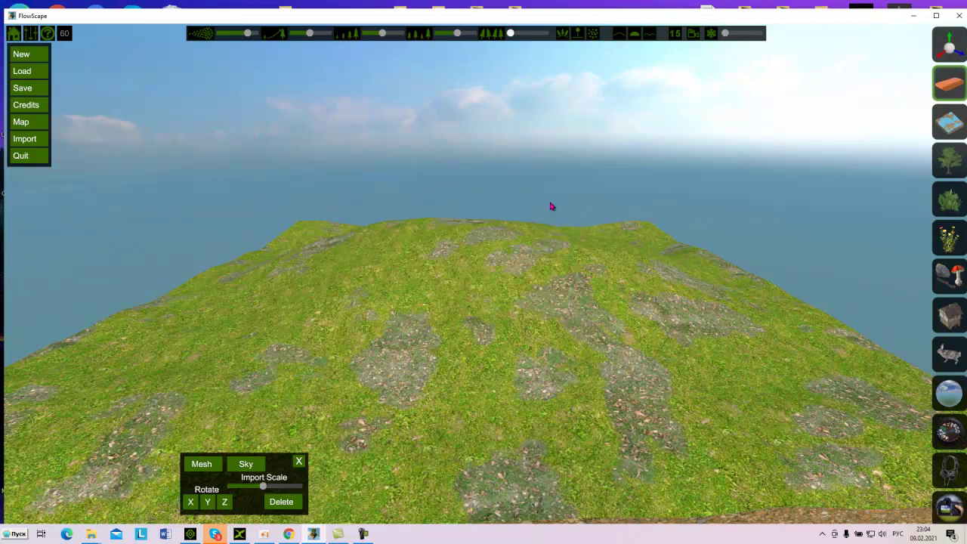
pyautogui.click(915, 18)
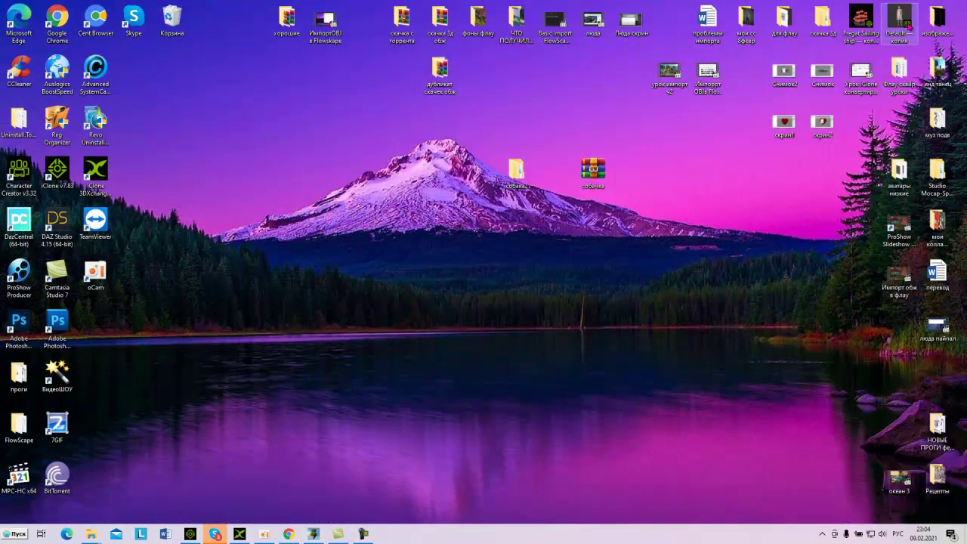
# Switch to Chrome, look over the beagle download and model pages, and return to the free OBJ model catalogue
pyautogui.click(292, 535)
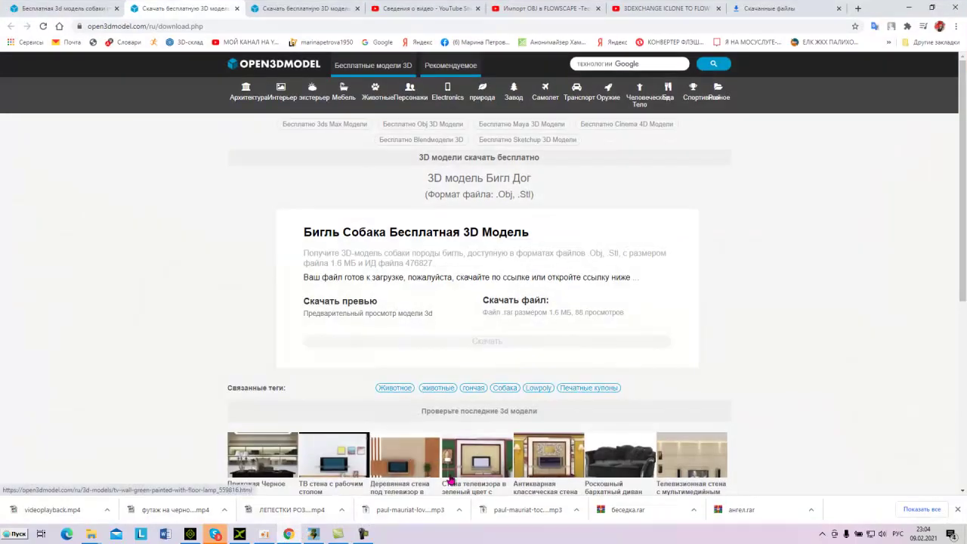
pyautogui.scroll(-2, 452, 479)
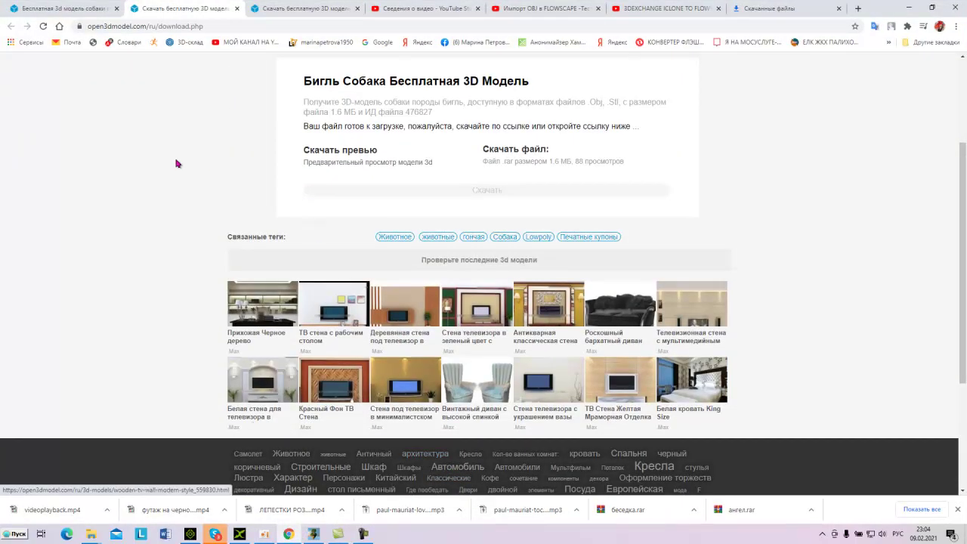
pyautogui.scroll(2, 205, 171)
pyautogui.click(12, 26)
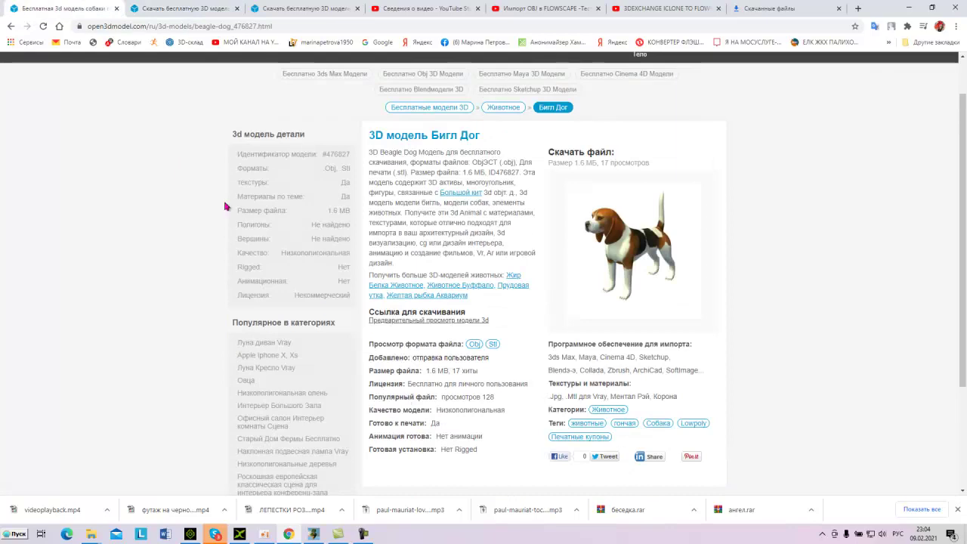
pyautogui.scroll(-2, 273, 279)
pyautogui.scroll(3, 169, 168)
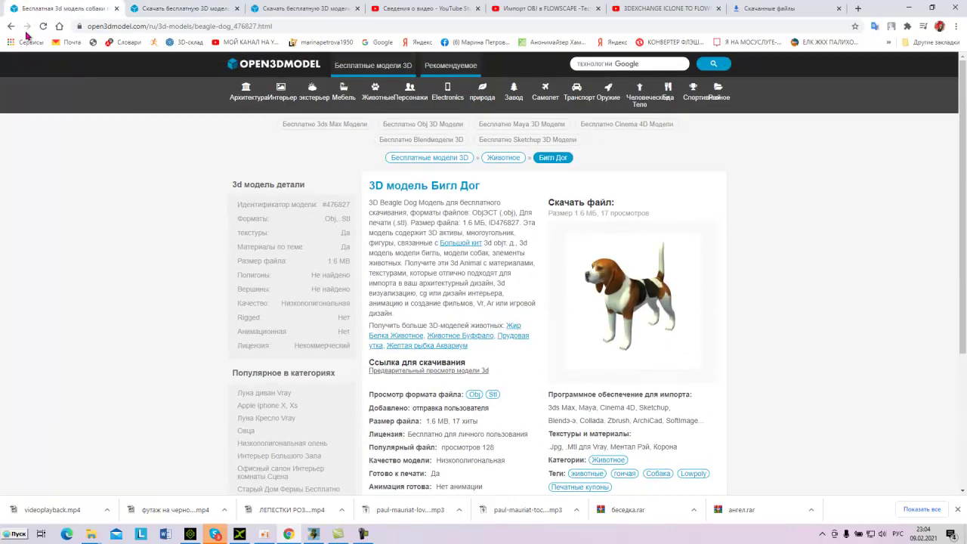
pyautogui.click(12, 26)
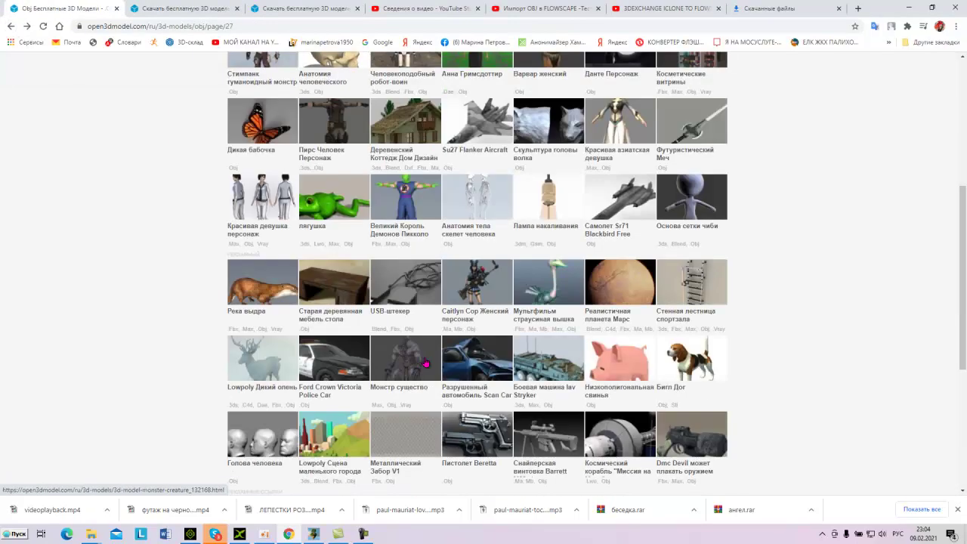
# Go to page 28 of the OBJ model catalogue and browse its models
pyautogui.scroll(-2, 447, 363)
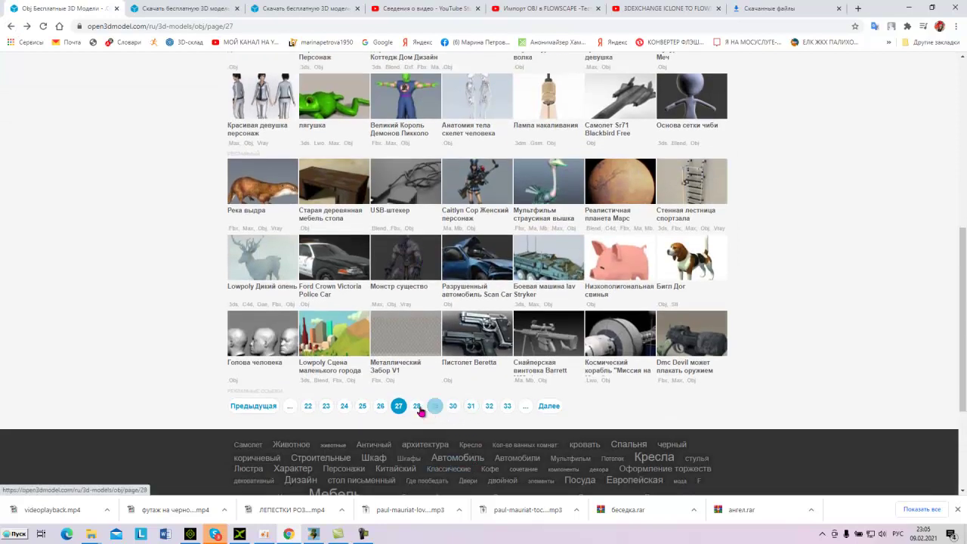
pyautogui.click(418, 406)
pyautogui.scroll(-1, 468, 355)
pyautogui.scroll(-3, 469, 355)
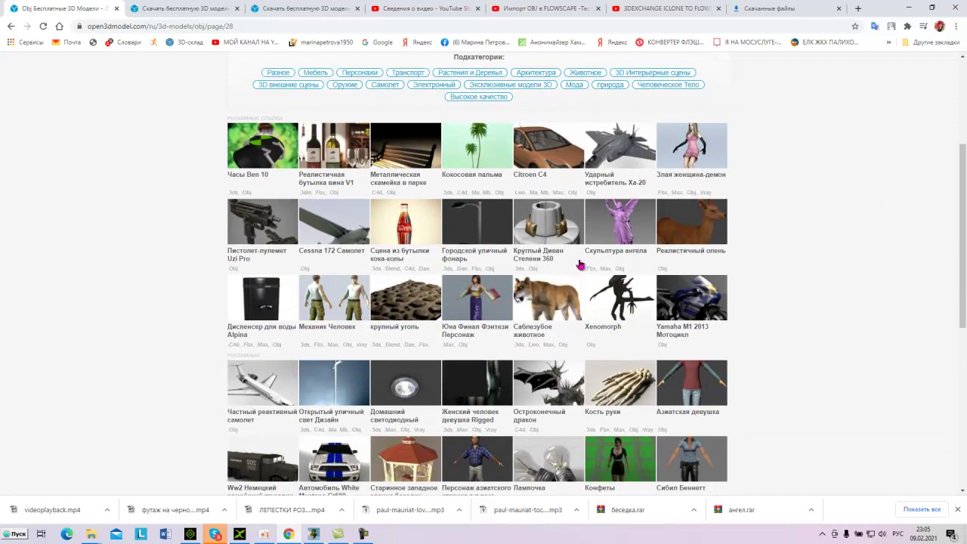
# Open the Скульптура ангела model page, examine its formats and details, and minimize the browser
pyautogui.click(612, 231)
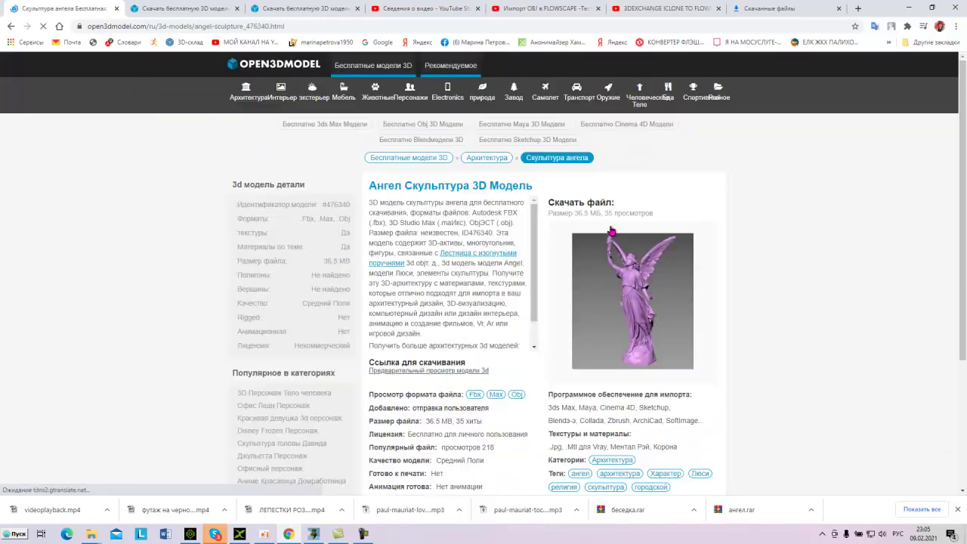
pyautogui.scroll(-1, 480, 333)
pyautogui.scroll(-1, 462, 414)
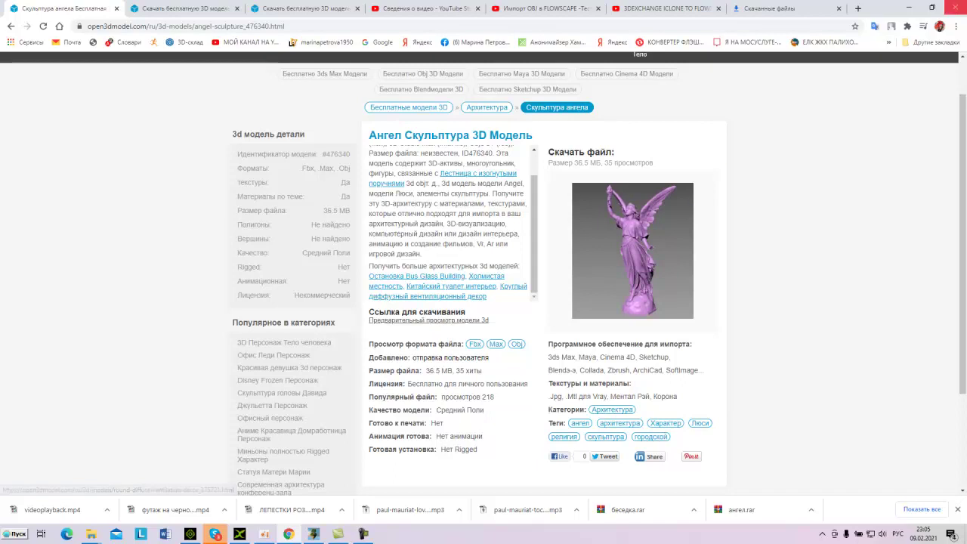
pyautogui.click(910, 8)
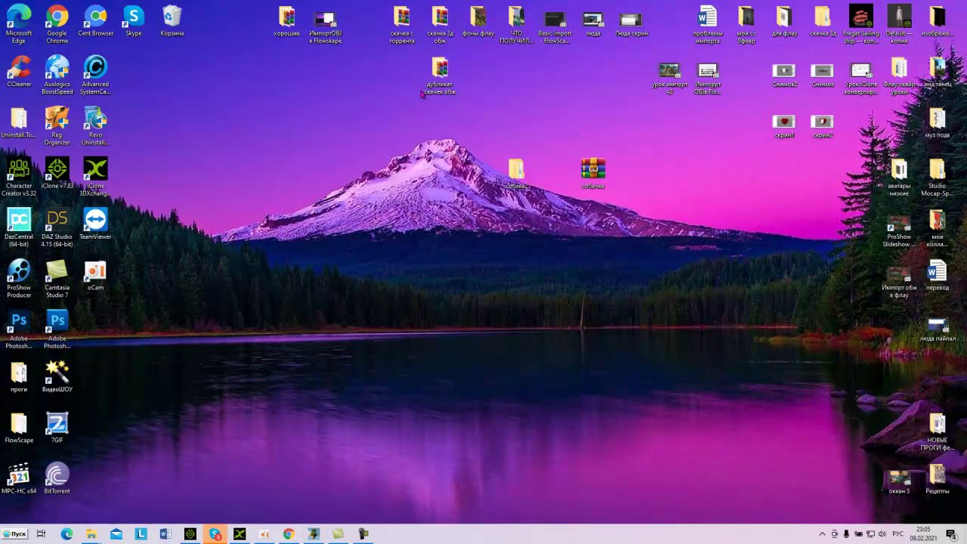
# Copy the ангел archive from the desktop folder дубликат скачек обж and close the folder window
pyautogui.doubleClick(440, 75)
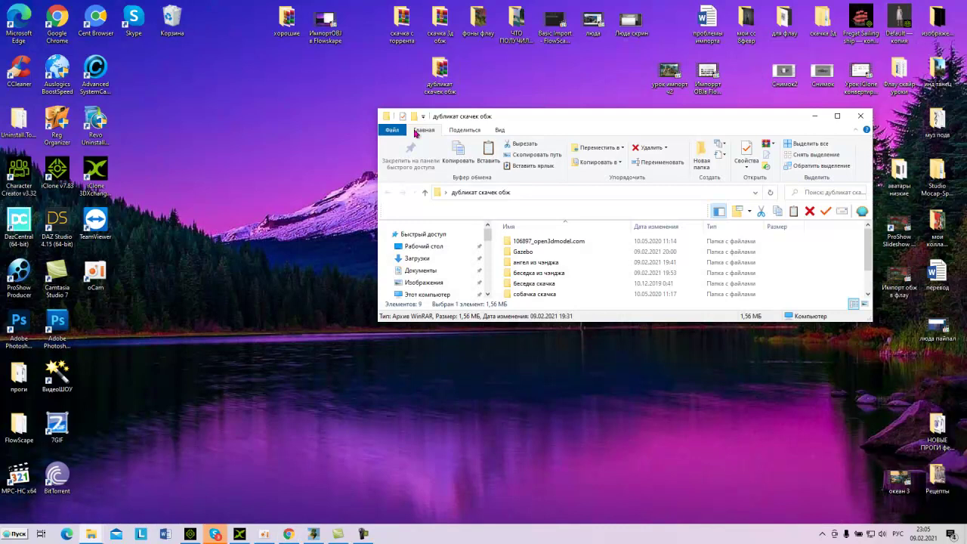
pyautogui.scroll(-3, 548, 288)
pyautogui.rightClick(530, 273)
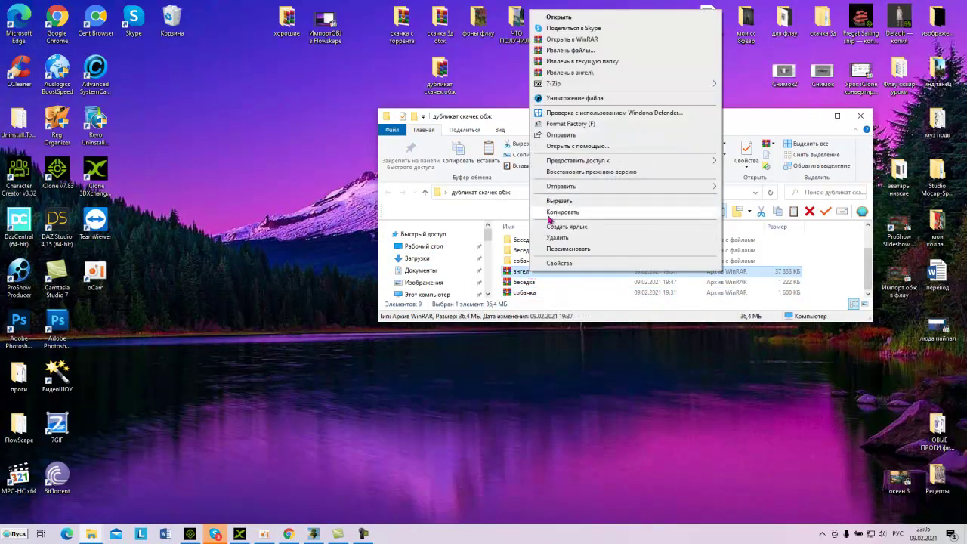
pyautogui.click(549, 213)
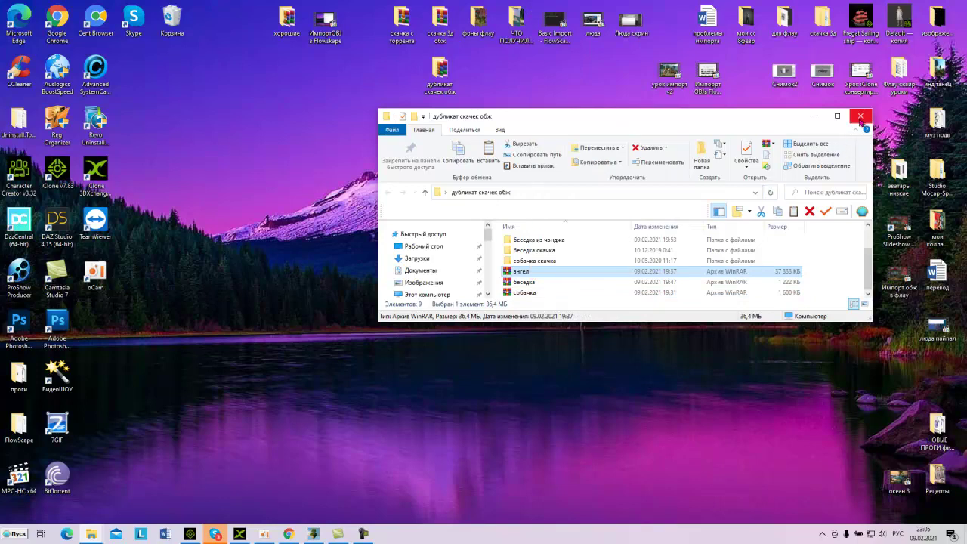
pyautogui.click(861, 116)
# Move the собачка archive and собака2 folder aside on the desktop, and paste the ангел archive there
pyautogui.moveTo(593, 170); pyautogui.dragTo(787, 429)
pyautogui.moveTo(516, 171); pyautogui.dragTo(827, 381)
pyautogui.rightClick(516, 159)
pyautogui.click(537, 203)
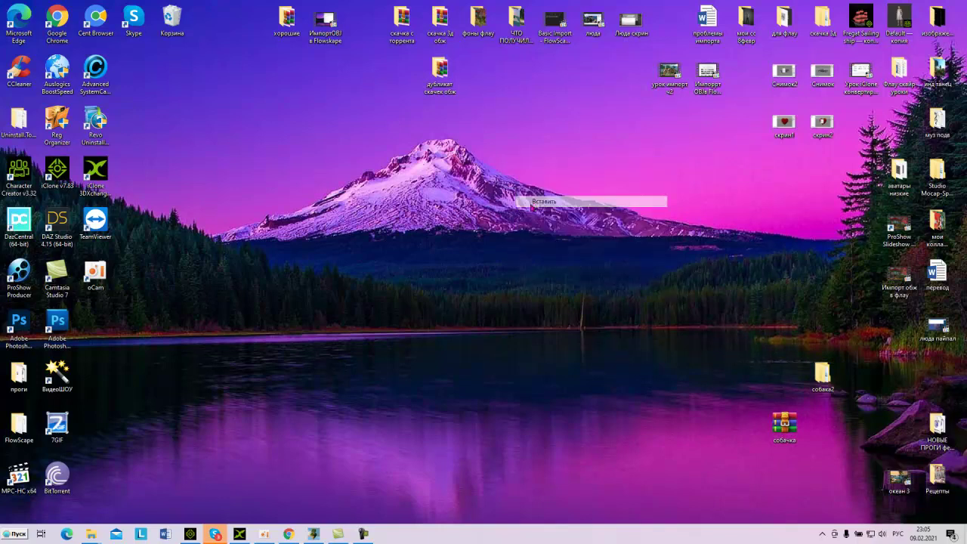
# Extract the ангел archive directly onto the desktop and place the extracted folder and the archive side by side
pyautogui.rightClick(516, 170)
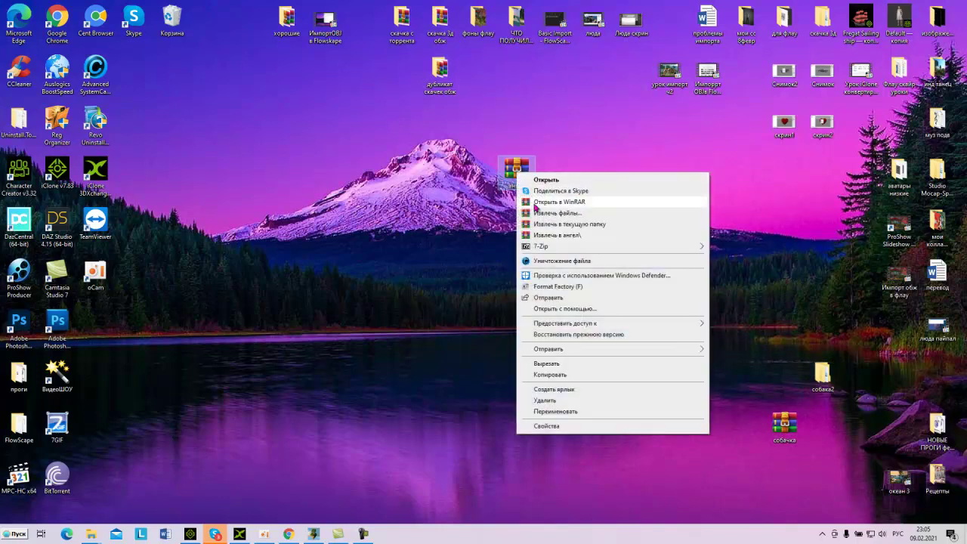
pyautogui.click(545, 227)
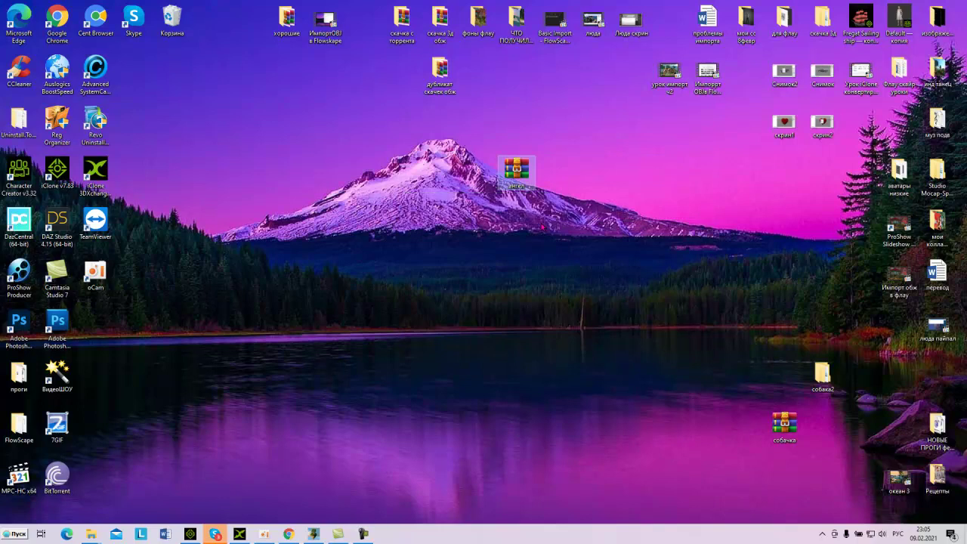
pyautogui.moveTo(95, 323); pyautogui.dragTo(440, 280)
pyautogui.moveTo(516, 170); pyautogui.dragTo(554, 271)
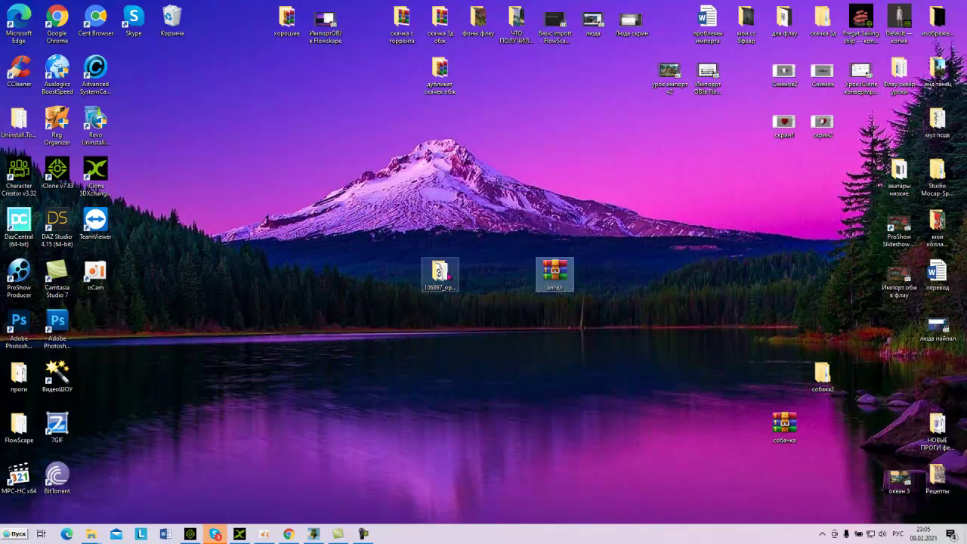
# Open the extracted 106897_open3dmodel.com folder, reposition its window, and switch to iClone 3DXchange 7 in a reduced window
pyautogui.doubleClick(440, 273)
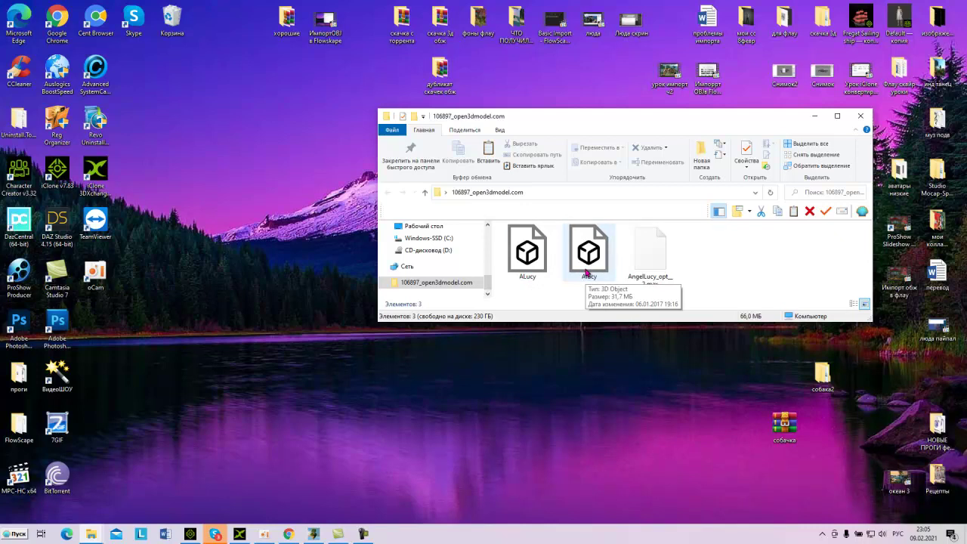
pyautogui.moveTo(612, 121); pyautogui.dragTo(653, 84)
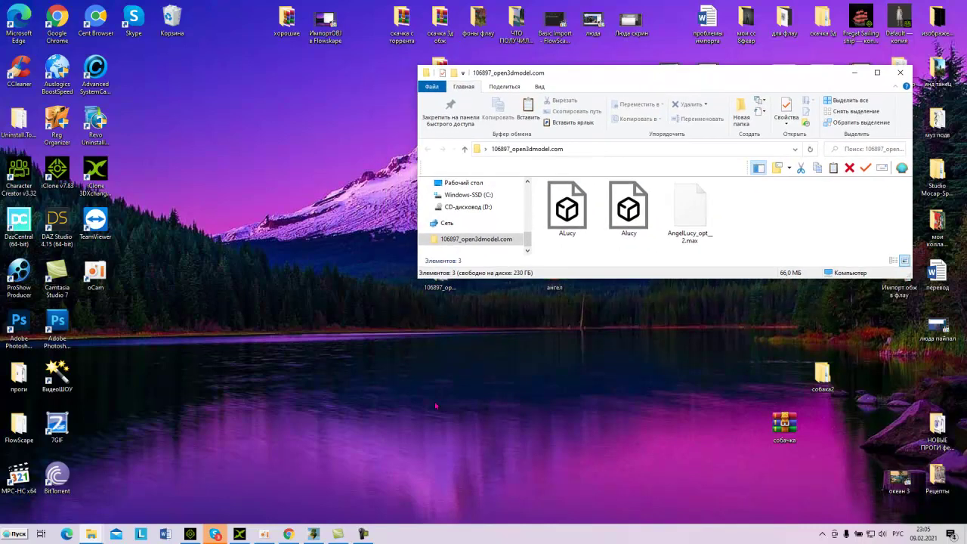
pyautogui.click(240, 535)
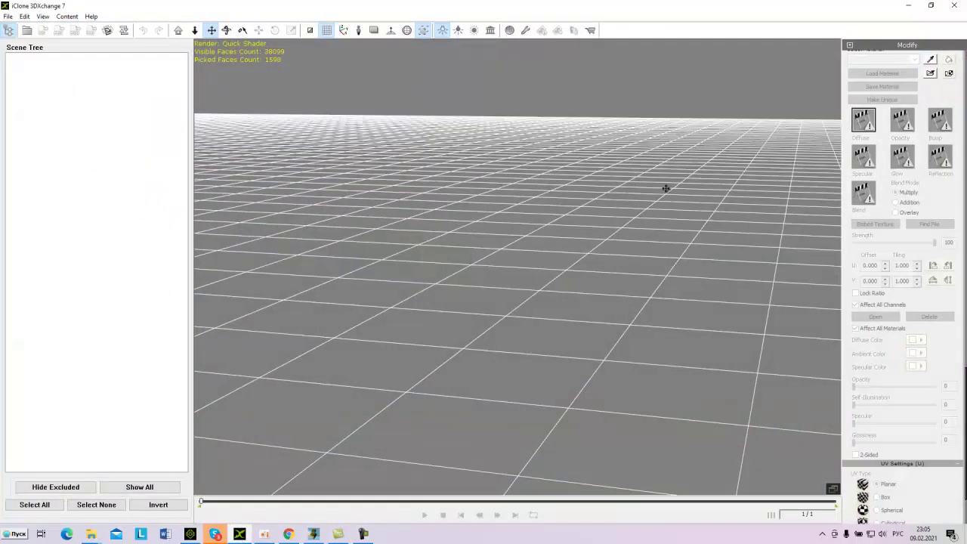
pyautogui.click(931, 5)
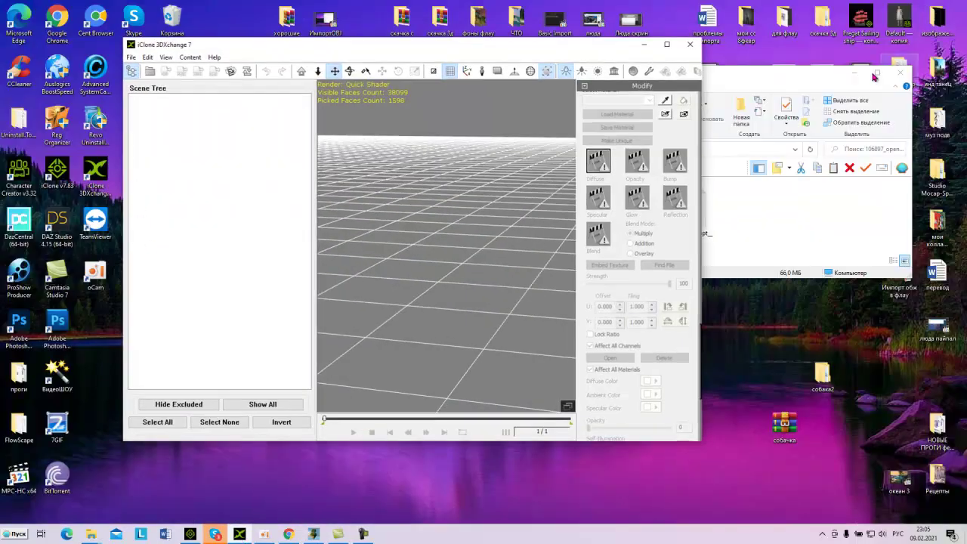
# Import the Alucy OBJ model from the 106897_open3dmodel.com folder into iClone 3DXchange, close the folder, and maximise the 3DXchange window
pyautogui.click(774, 88)
pyautogui.moveTo(629, 210); pyautogui.dragTo(400, 317)
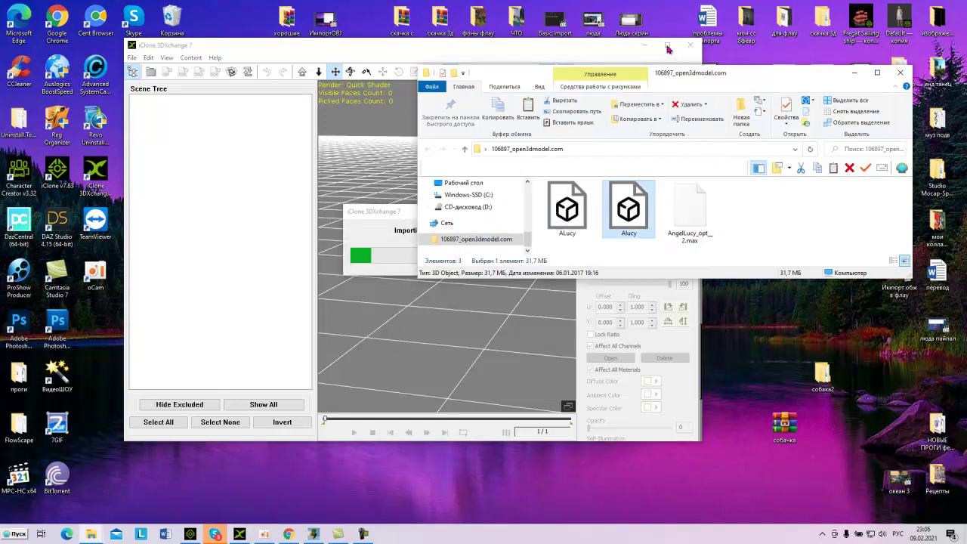
pyautogui.click(899, 74)
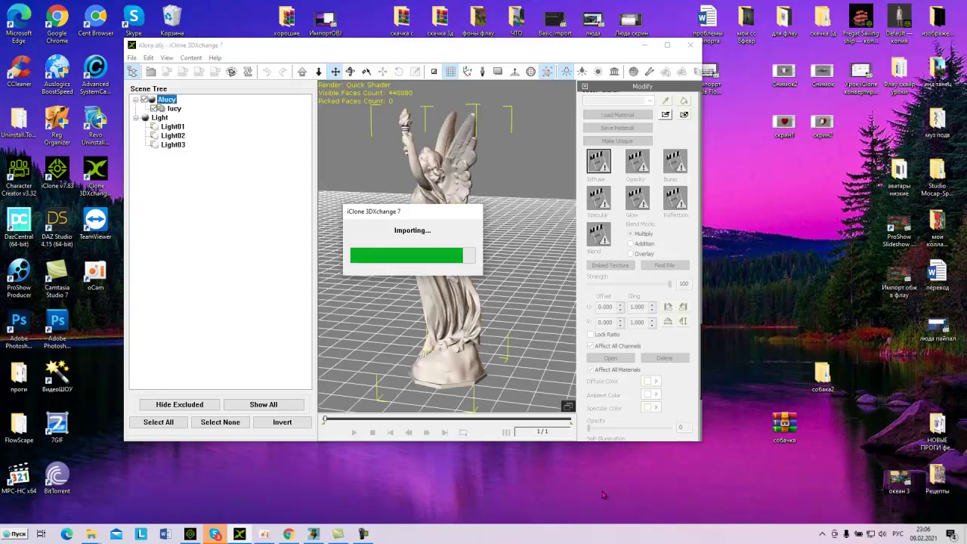
pyautogui.click(667, 46)
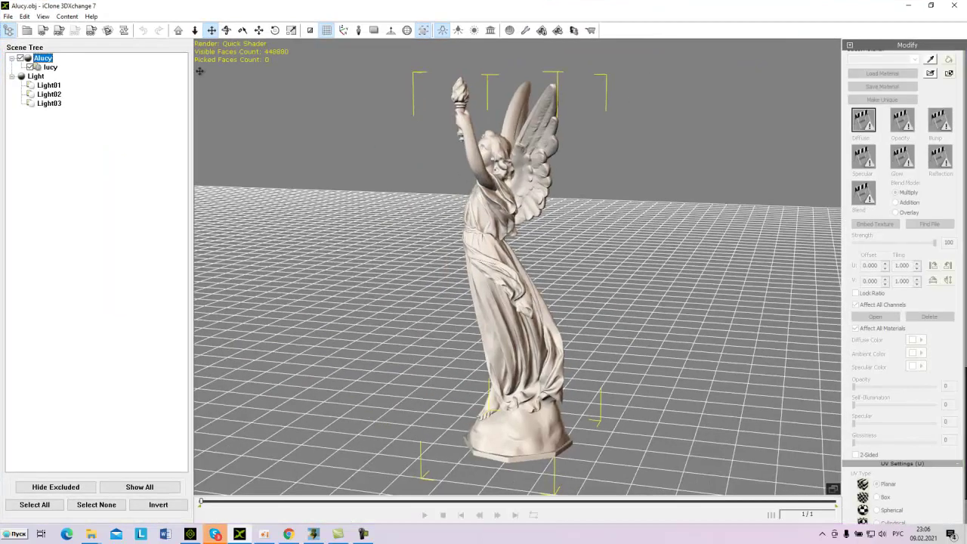
# Examine the angel statue from another side and look through its material channels and mesh settings
pyautogui.click(226, 30)
pyautogui.moveTo(392, 252); pyautogui.dragTo(503, 338)
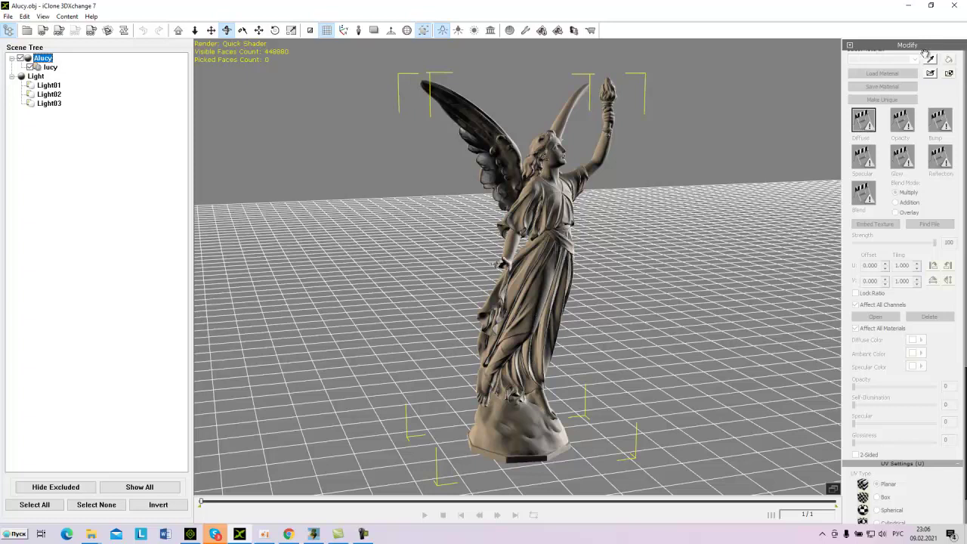
pyautogui.moveTo(962, 327)
pyautogui.mouseDown()
pyautogui.moveTo(964, 132)
pyautogui.moveTo(965, 339)
pyautogui.mouseUp()
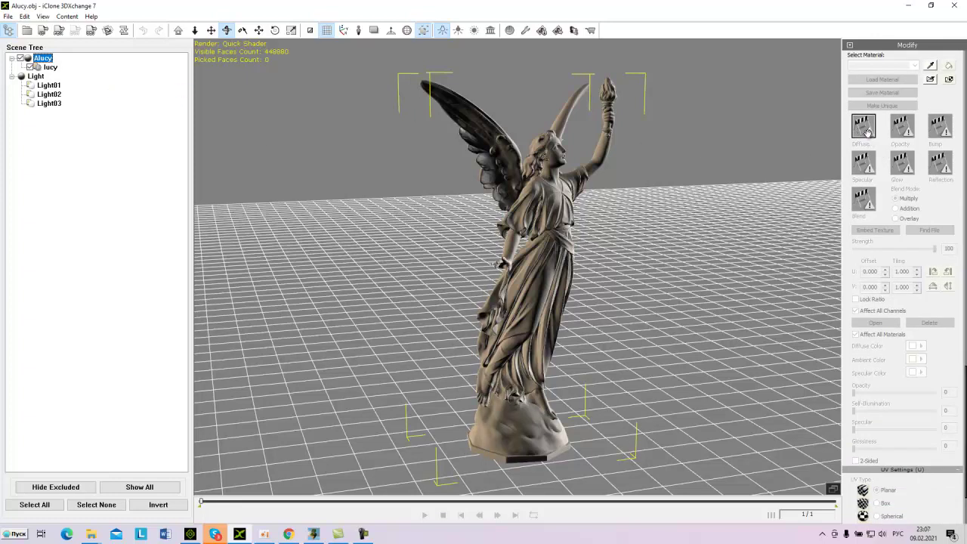
pyautogui.moveTo(868, 134); pyautogui.dragTo(869, 134)
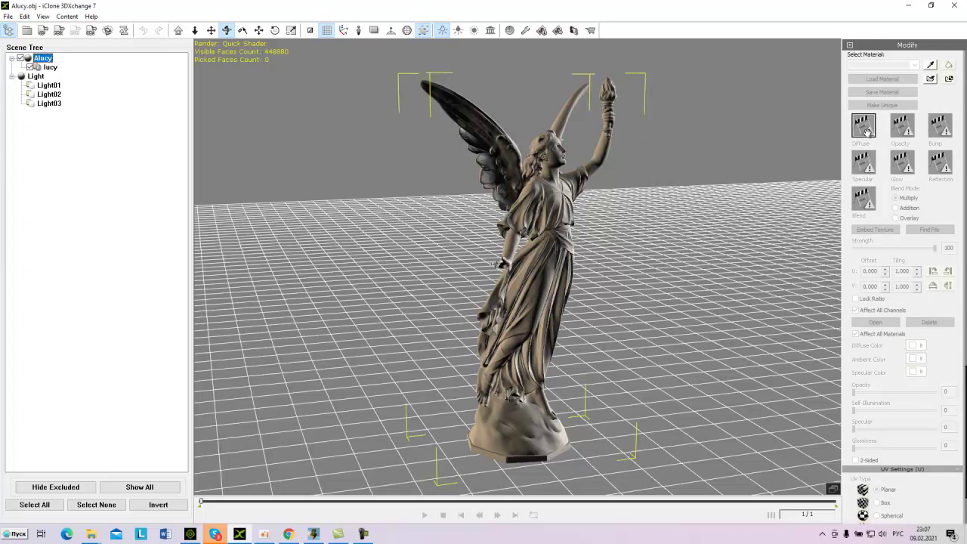
pyautogui.scroll(3, 860, 143)
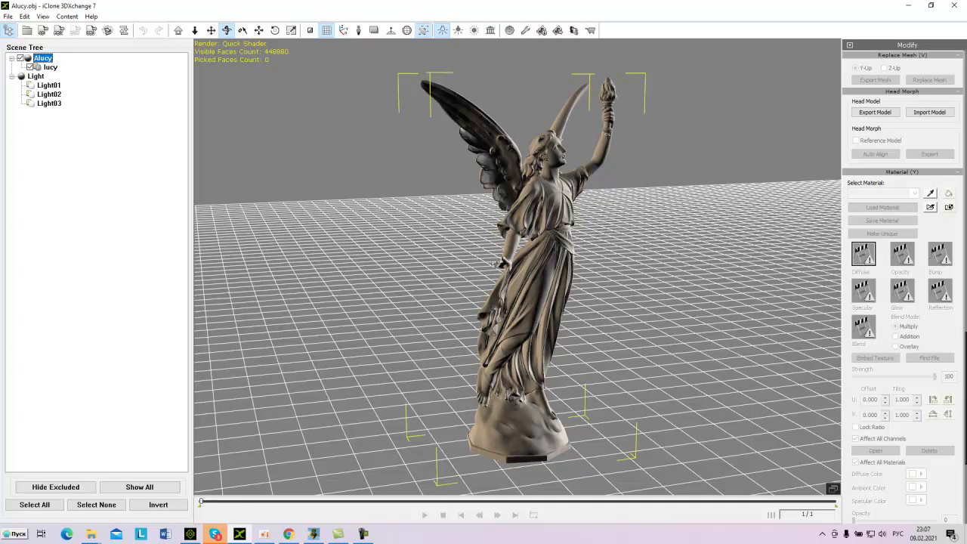
pyautogui.click(365, 534)
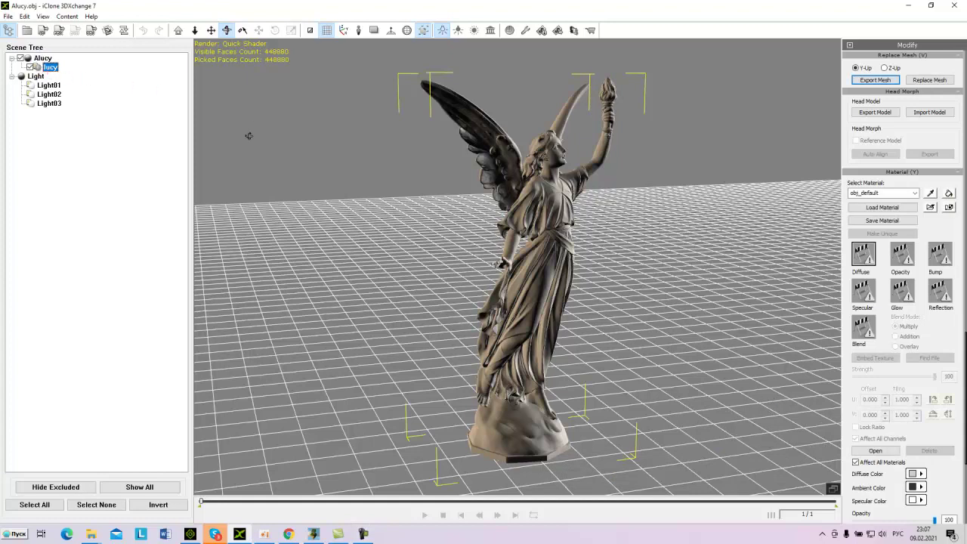
# Load 1400x1050-pastel-yellow-solid-color-background from the desktop folder изображения as the diffuse texture of the lucy mesh
pyautogui.doubleClick(863, 260)
pyautogui.moveTo(593, 258); pyautogui.dragTo(620, 154)
pyautogui.click(364, 223)
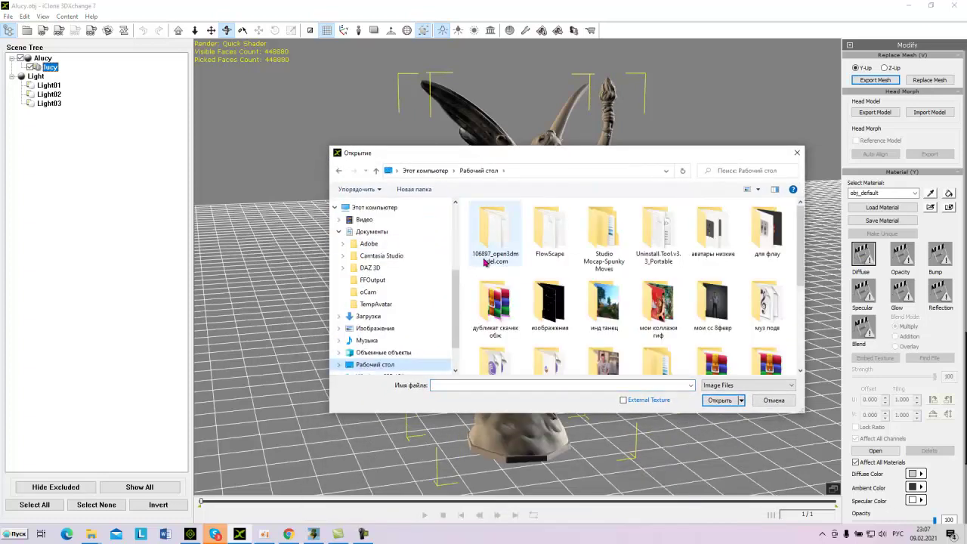
pyautogui.scroll(-2, 498, 280)
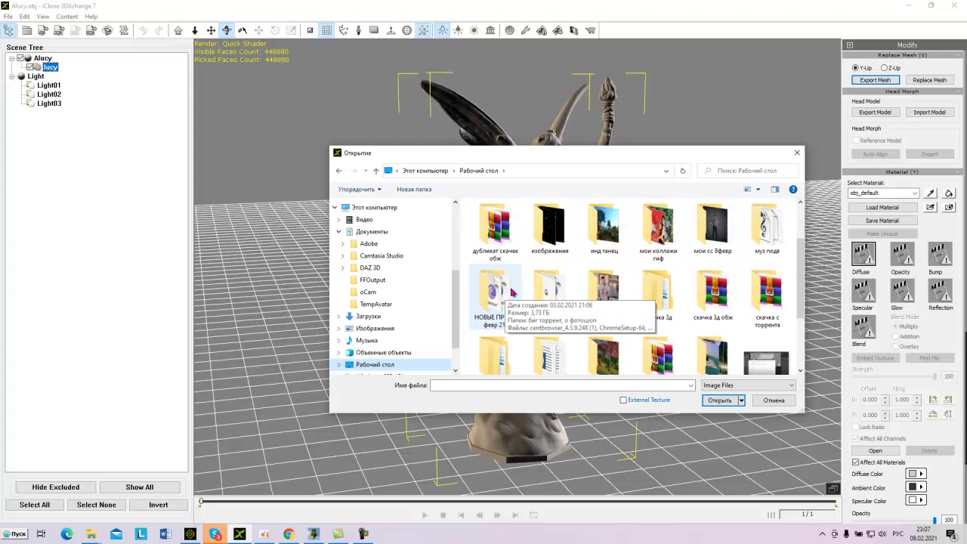
pyautogui.scroll(2, 512, 290)
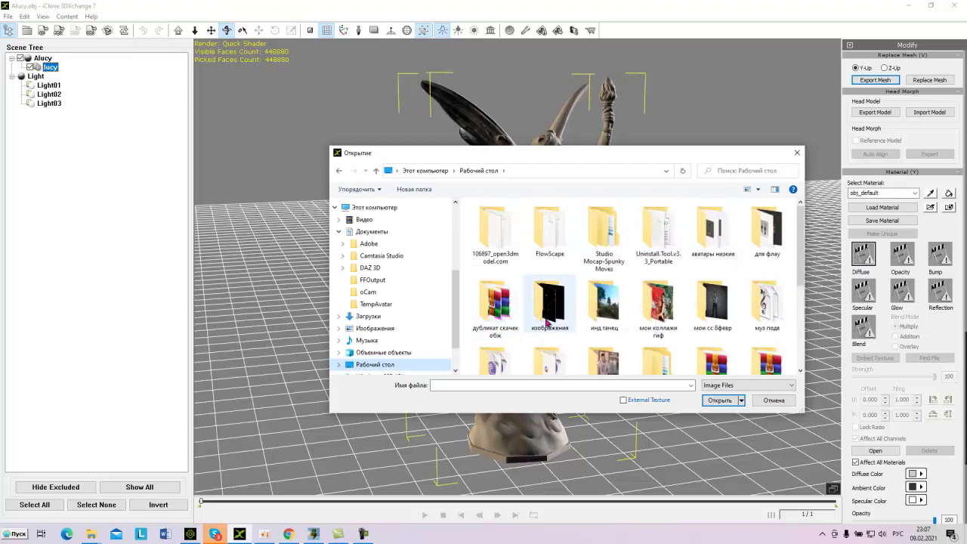
pyautogui.scroll(-1, 564, 309)
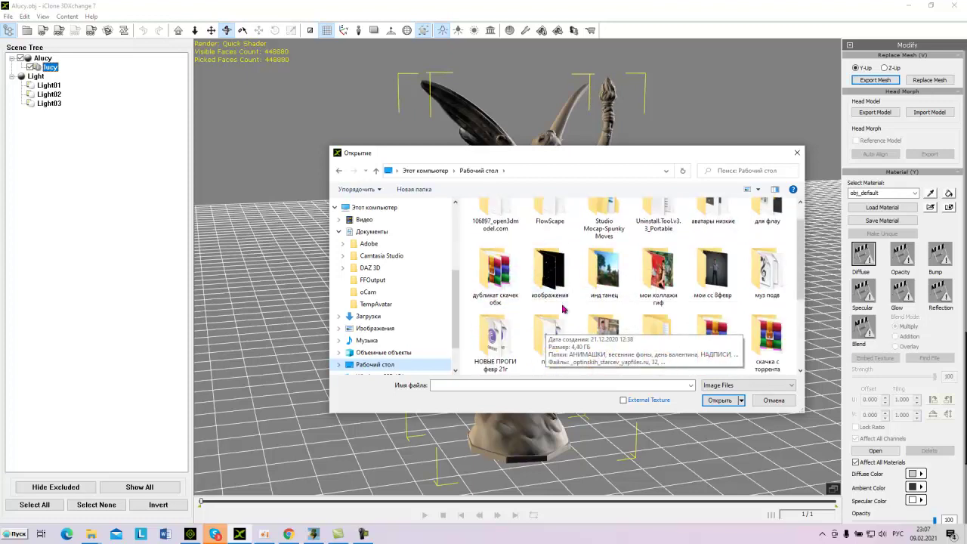
pyautogui.doubleClick(555, 300)
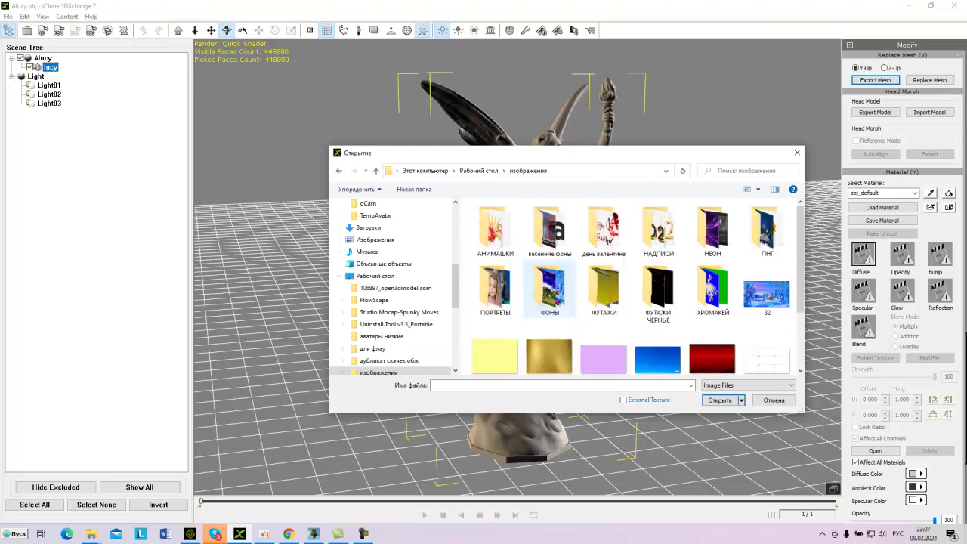
pyautogui.click(498, 367)
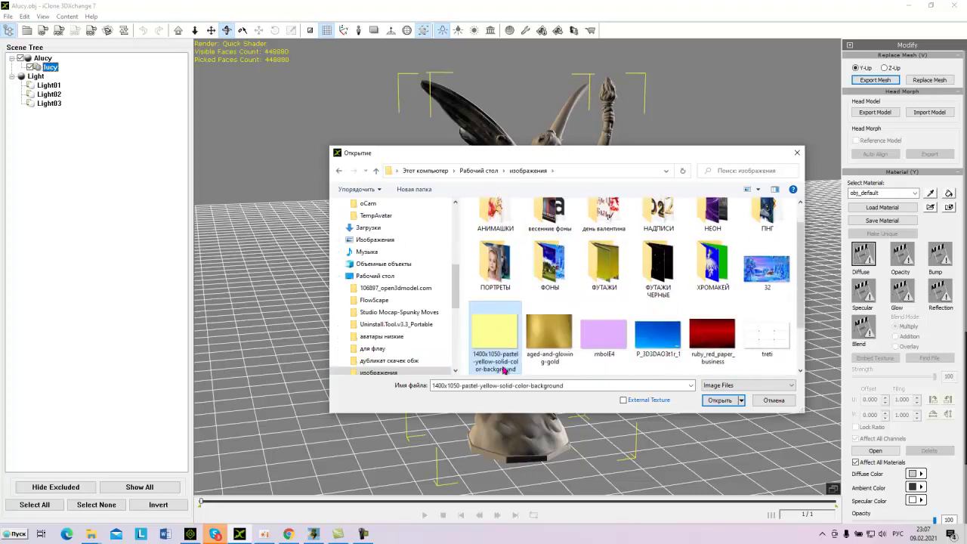
pyautogui.click(720, 401)
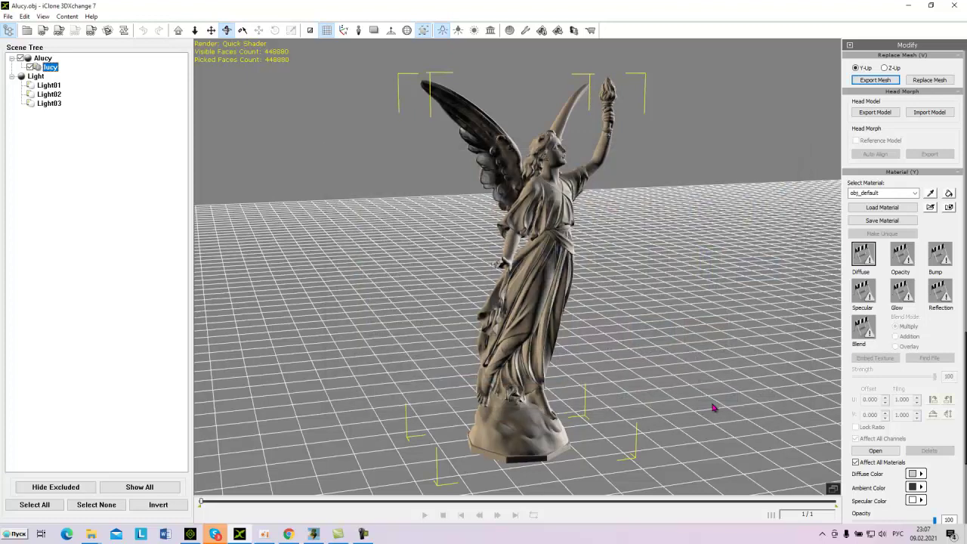
# Set the Self-Illumination of the lucy mesh's obj_default material to 22
pyautogui.scroll(-4, 851, 430)
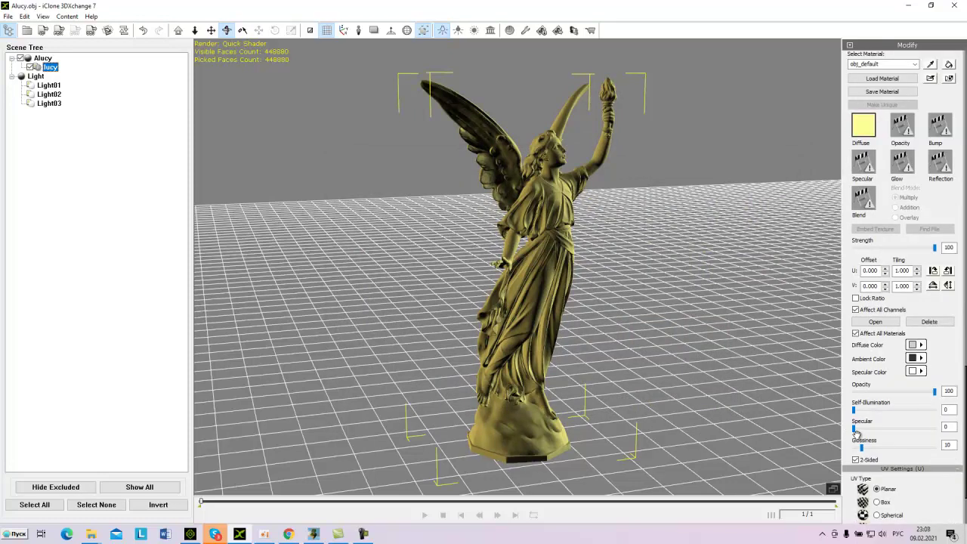
pyautogui.scroll(-1, 857, 434)
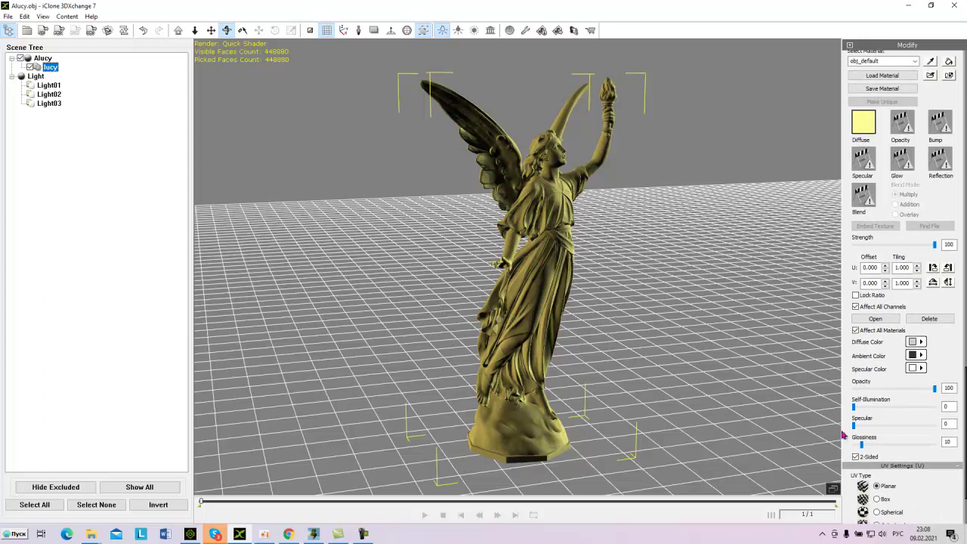
pyautogui.moveTo(855, 409); pyautogui.dragTo(873, 422)
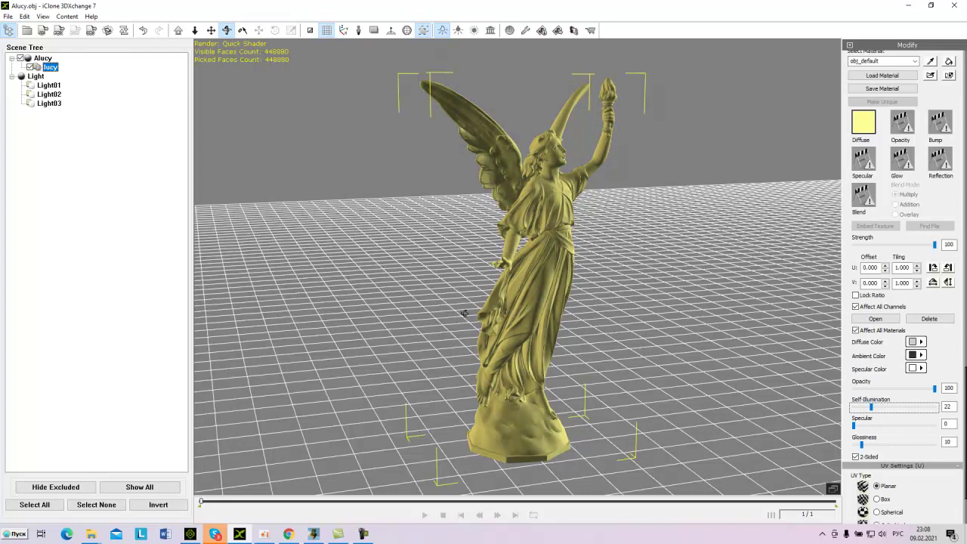
# Export the yellow angel mesh to the desktop as an OBJ named Alucy with the Z-Up axis, and dismiss the completion notice
pyautogui.click(91, 31)
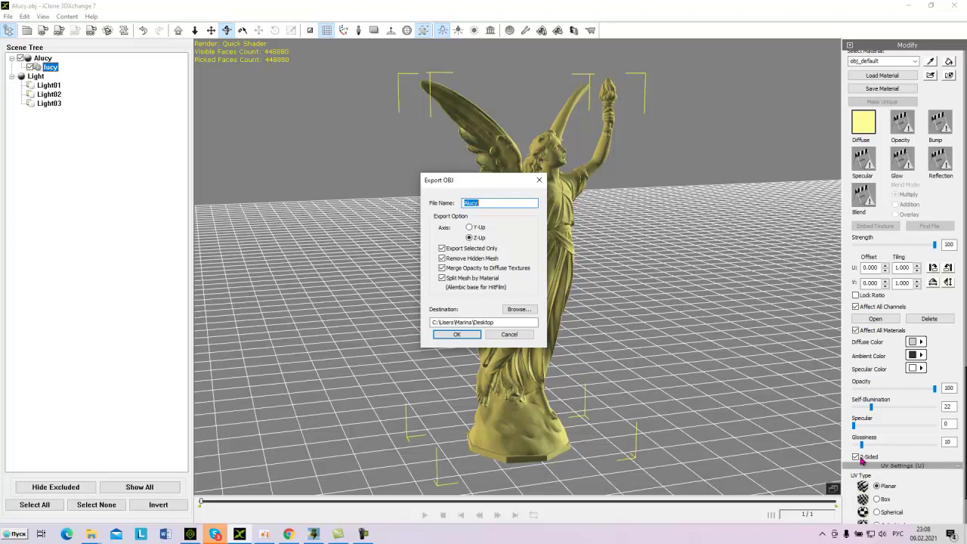
pyautogui.click(453, 335)
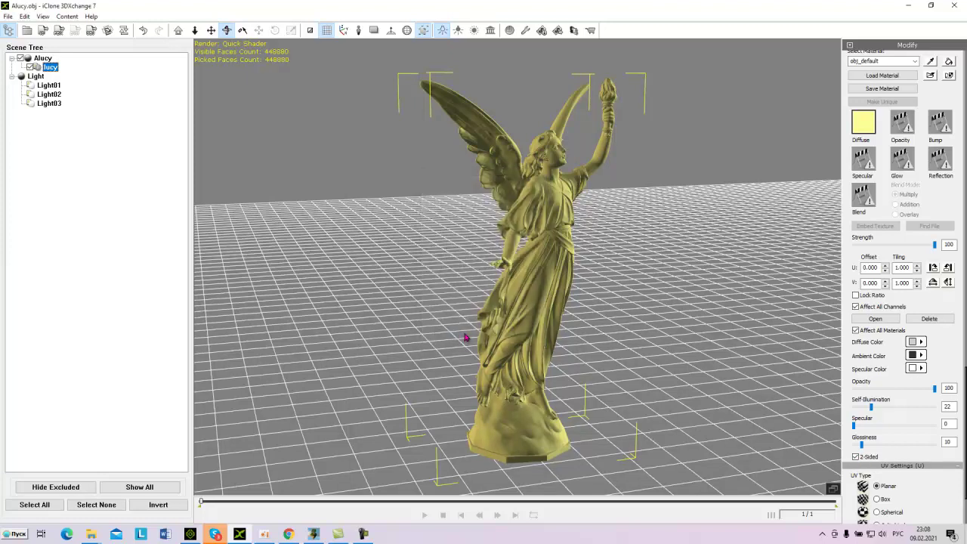
pyautogui.moveTo(363, 536)
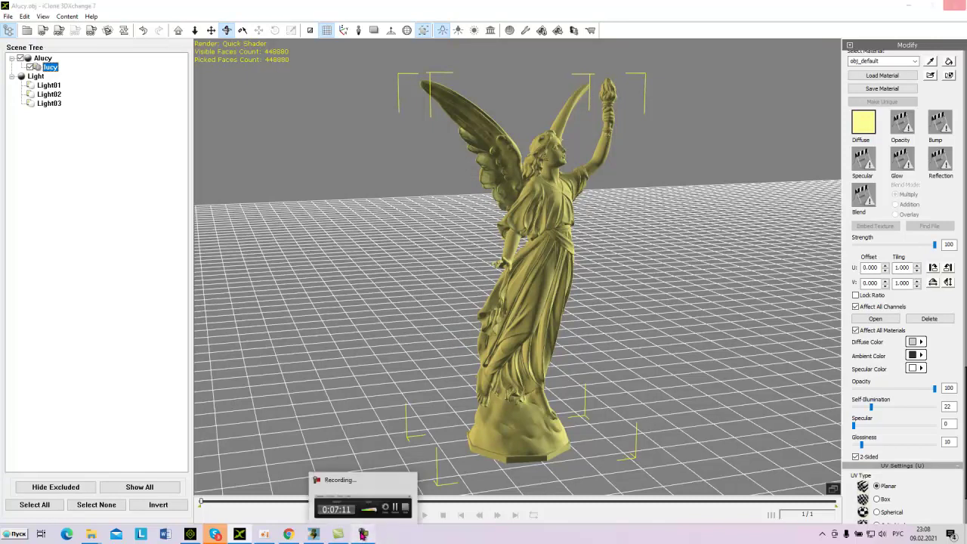
pyautogui.click(362, 535)
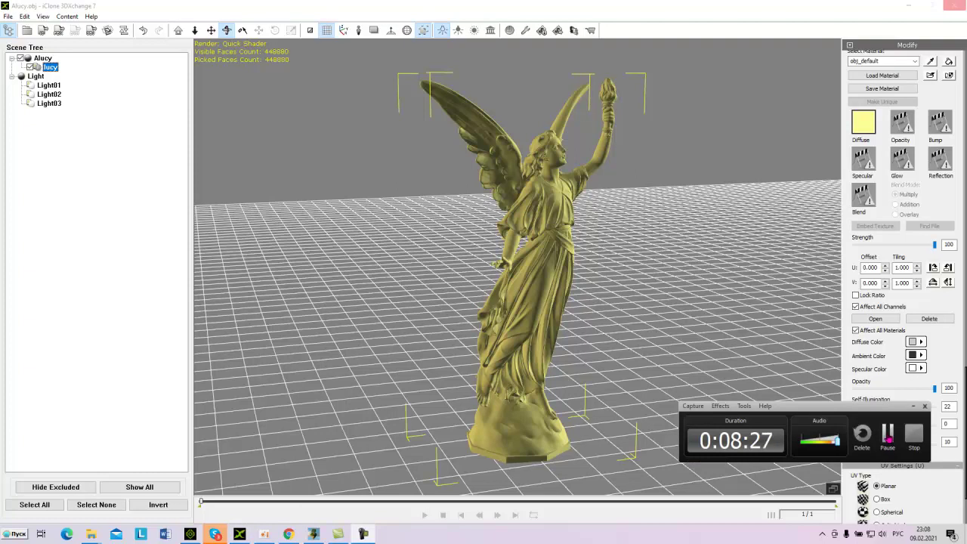
pyautogui.click(888, 439)
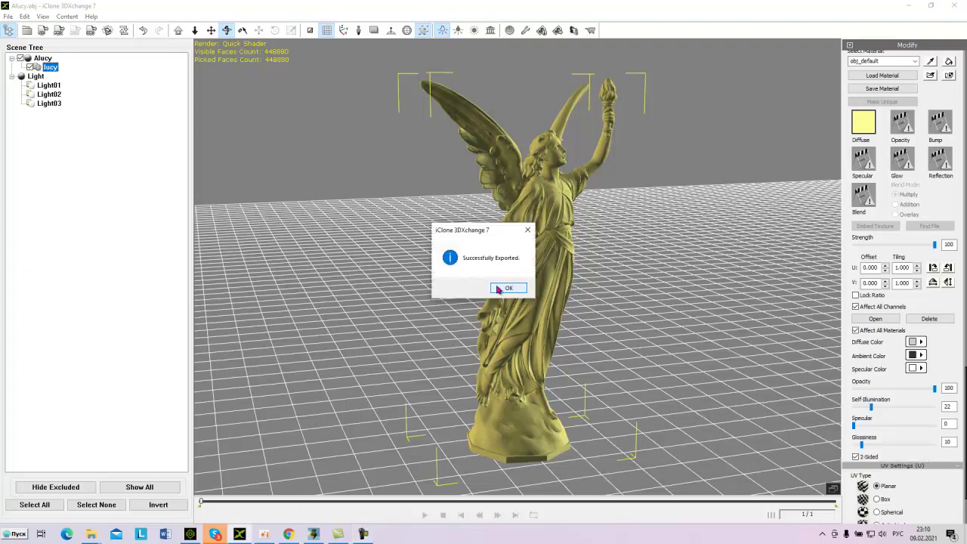
pyautogui.click(500, 289)
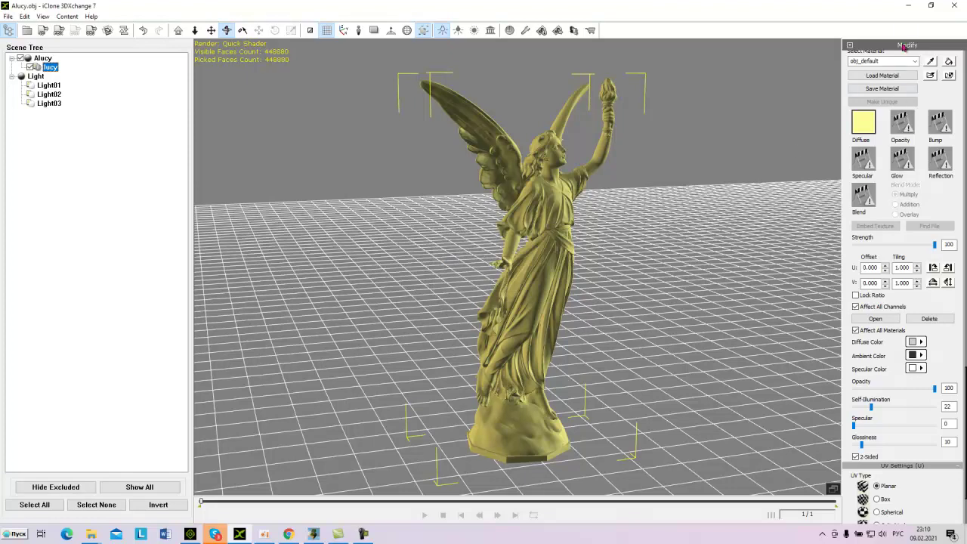
# Minimise 3DXchange, move the 106897 folder and ангел archive aside, and line up the exported Alucy folder, OBJ and MTL files mid-desktop
pyautogui.click(907, 9)
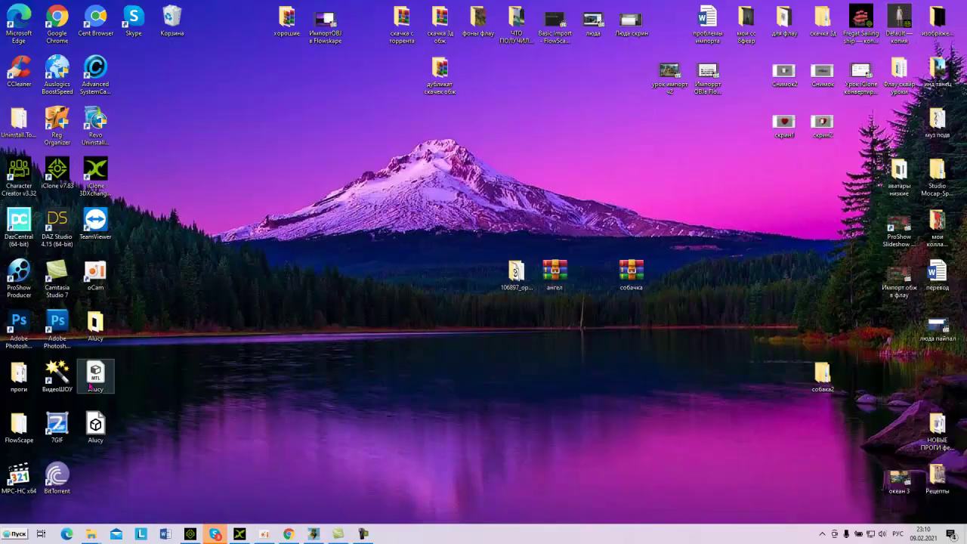
pyautogui.moveTo(93, 379); pyautogui.dragTo(261, 261)
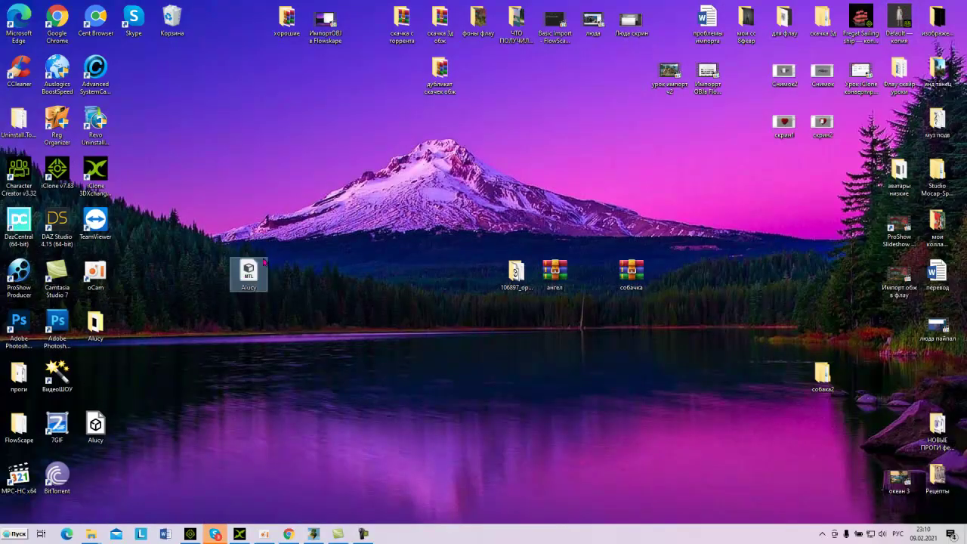
pyautogui.moveTo(515, 273); pyautogui.dragTo(745, 433)
pyautogui.moveTo(560, 280); pyautogui.dragTo(709, 473)
pyautogui.moveTo(636, 279); pyautogui.dragTo(707, 474)
pyautogui.moveTo(249, 273); pyautogui.dragTo(439, 275)
pyautogui.moveTo(95, 426); pyautogui.dragTo(393, 285)
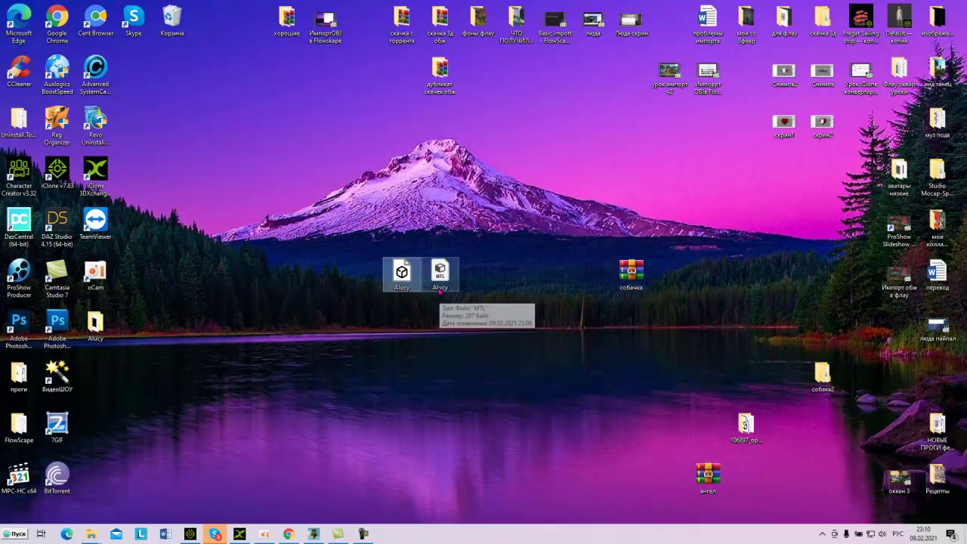
pyautogui.moveTo(96, 323); pyautogui.dragTo(323, 278)
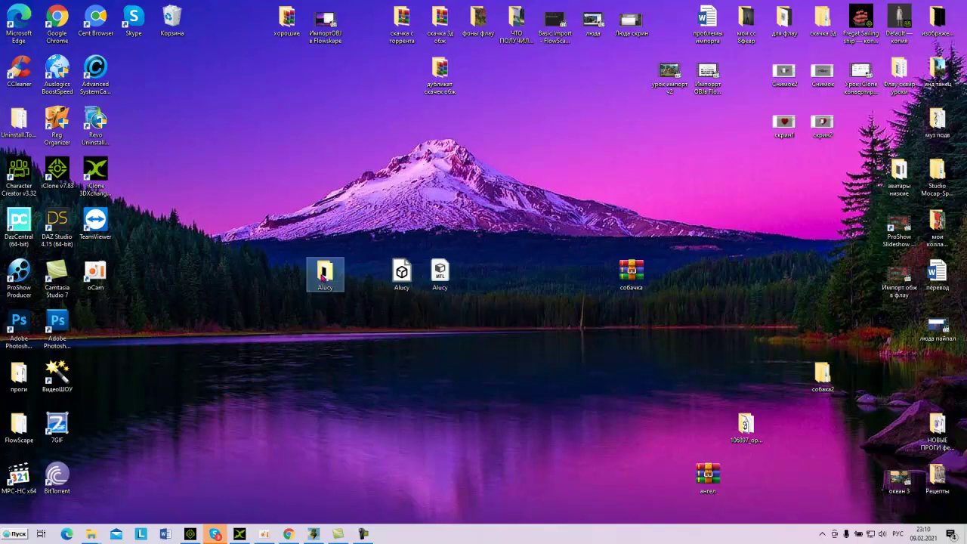
# Open the exported Alucy texture folder and move the Alucy OBJ and MTL files from the desktop into it
pyautogui.doubleClick(324, 276)
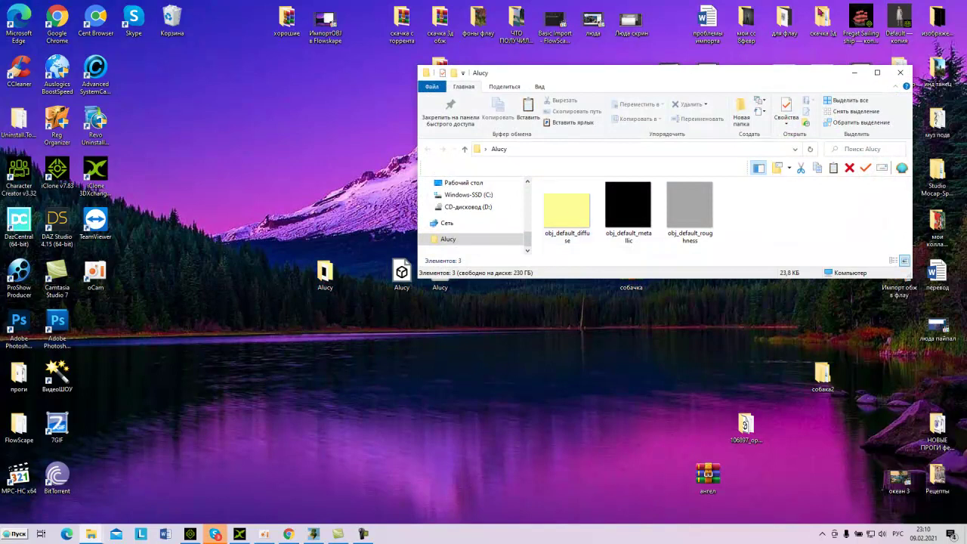
pyautogui.moveTo(690, 78); pyautogui.dragTo(736, 45)
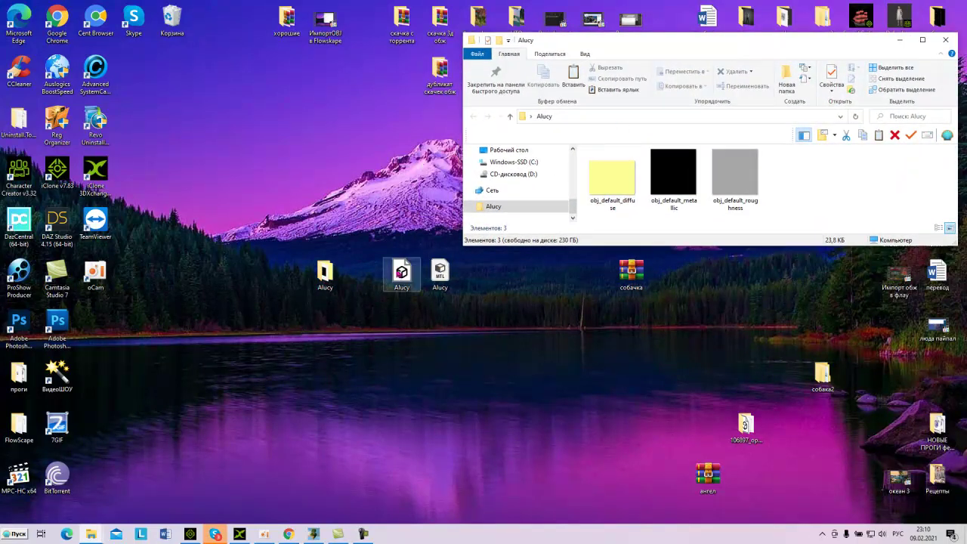
pyautogui.moveTo(380, 277); pyautogui.dragTo(442, 288)
pyautogui.rightClick(443, 291)
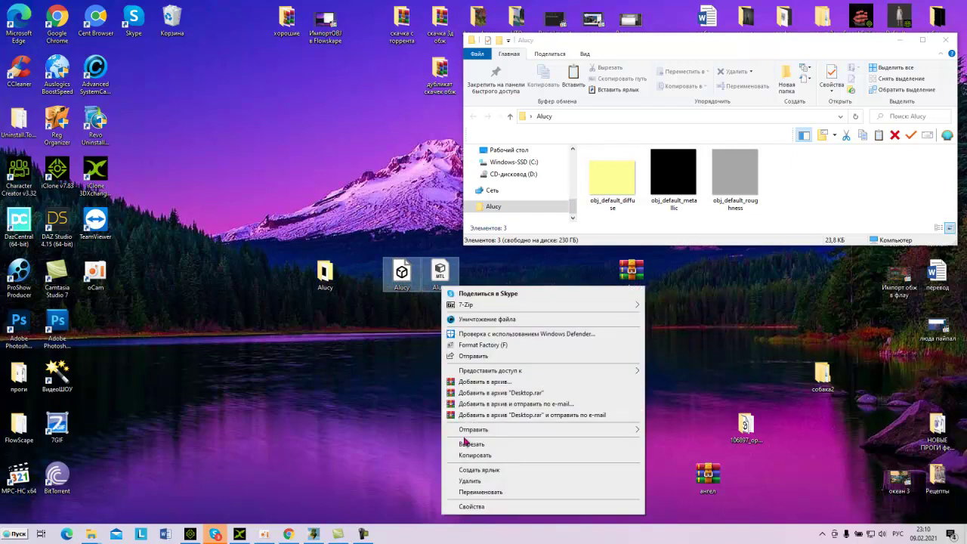
pyautogui.click(470, 444)
pyautogui.rightClick(796, 170)
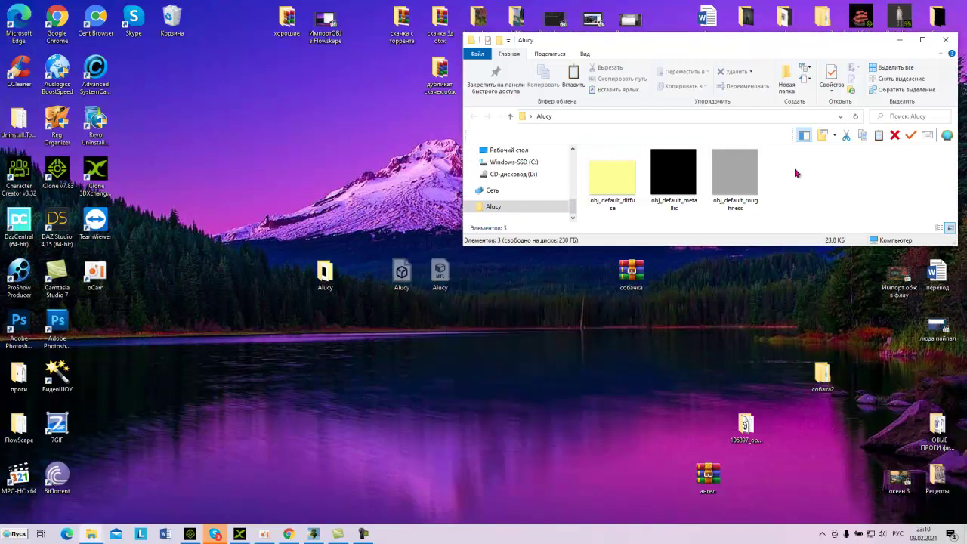
pyautogui.click(810, 240)
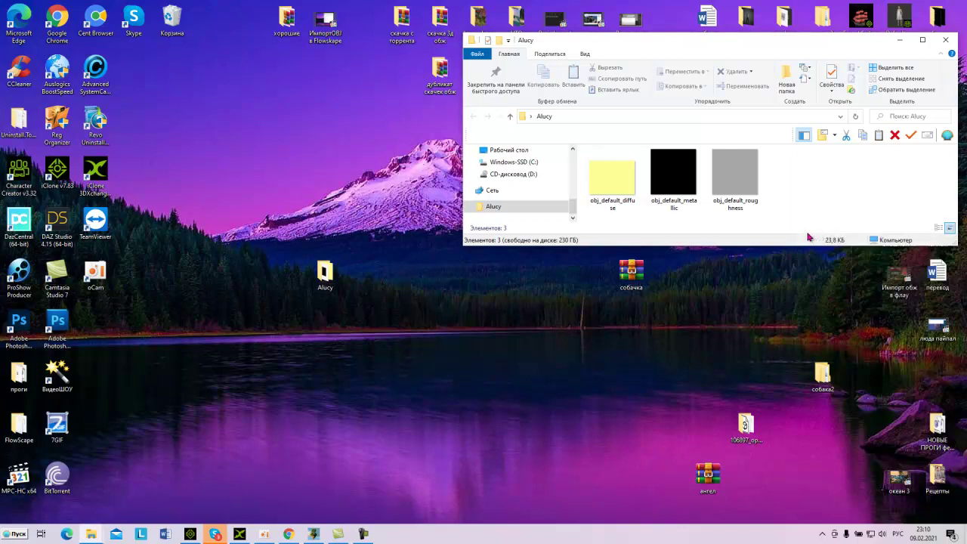
# Close the Alucy folder window and place the folder near the middle of the desktop
pyautogui.moveTo(762, 44); pyautogui.dragTo(663, 49)
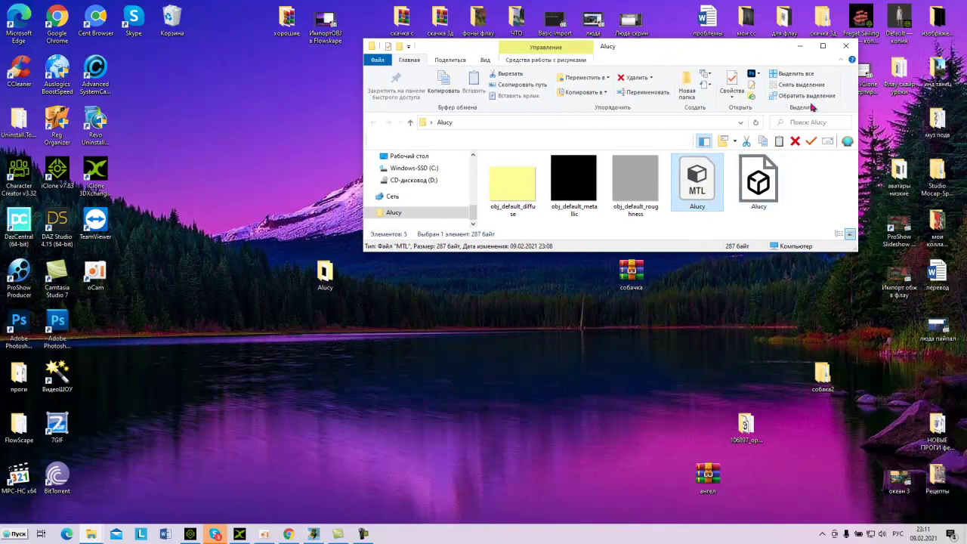
pyautogui.click(849, 49)
pyautogui.moveTo(327, 275); pyautogui.dragTo(478, 275)
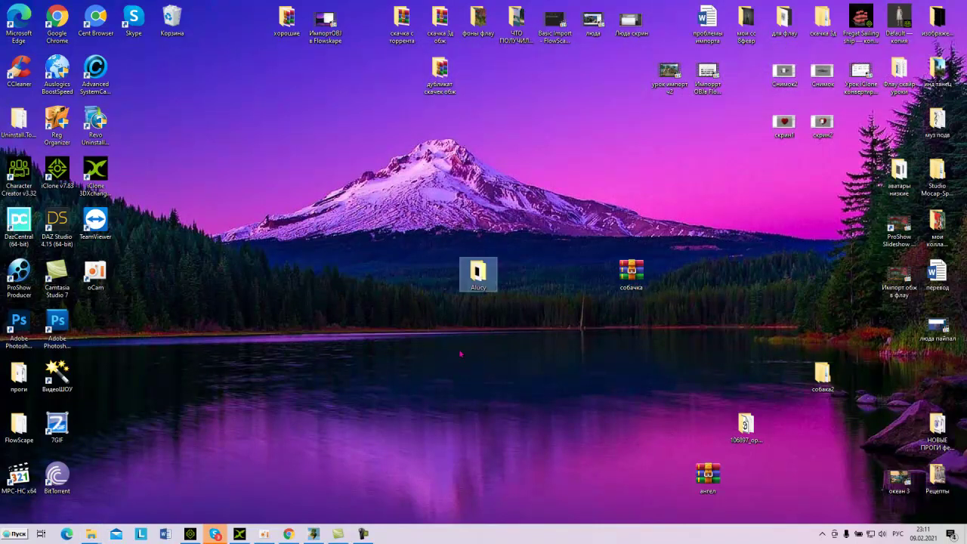
# Switch to FlowScape and import the Alucy OBJ mesh from the Alucy folder on the desktop
pyautogui.click(313, 534)
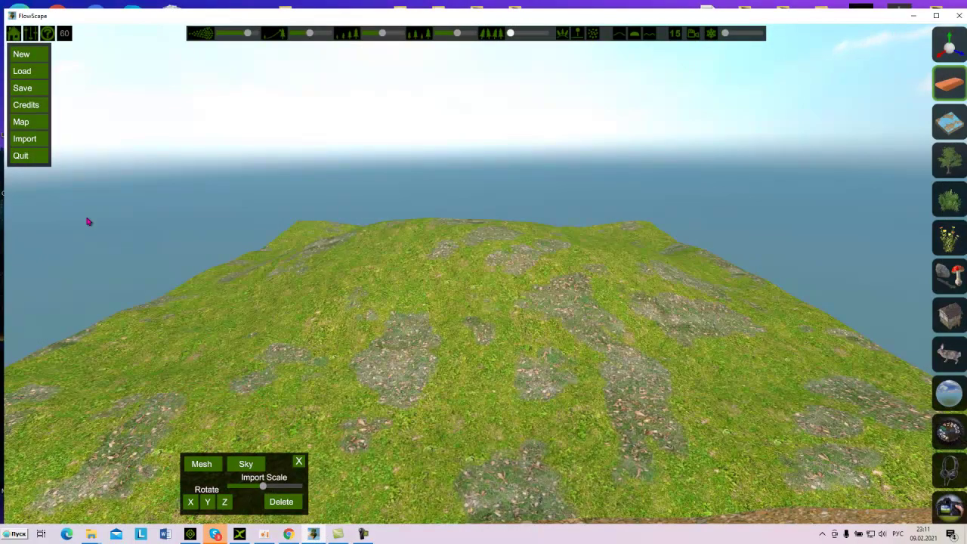
pyautogui.click(298, 463)
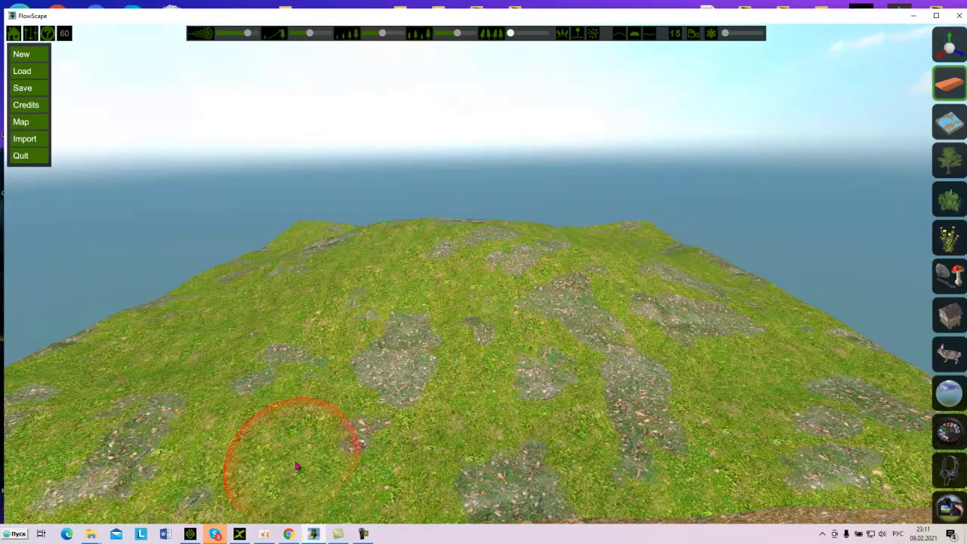
pyautogui.click(25, 137)
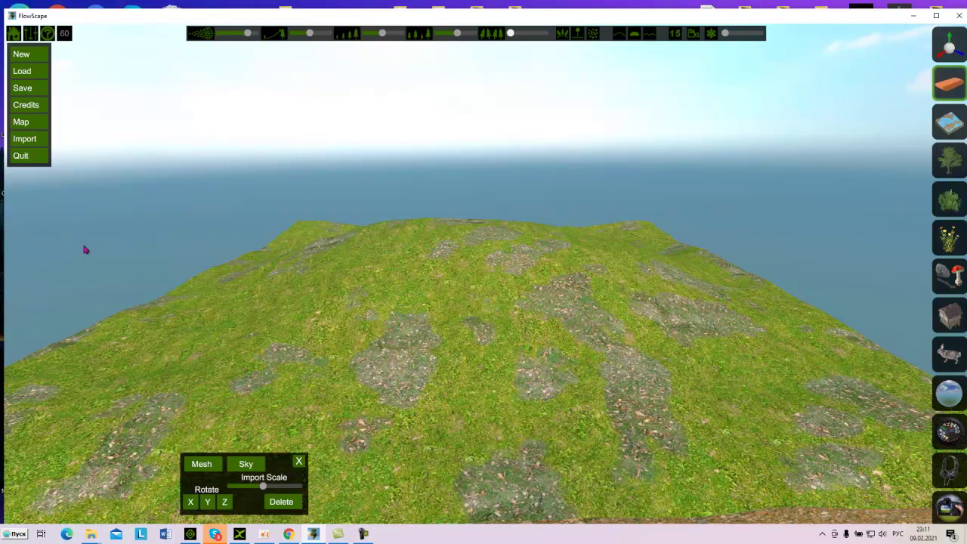
pyautogui.click(209, 469)
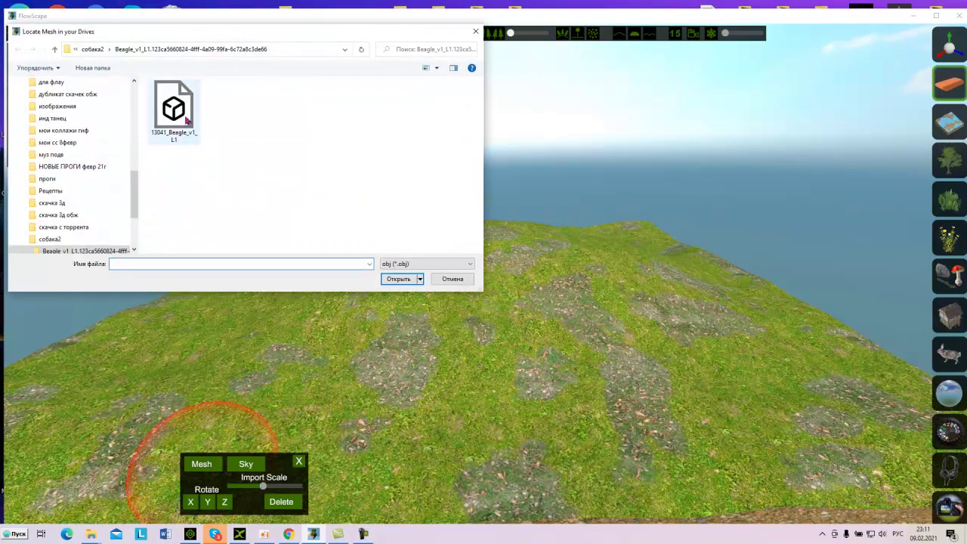
pyautogui.moveTo(134, 195); pyautogui.dragTo(132, 111)
pyautogui.click(75, 105)
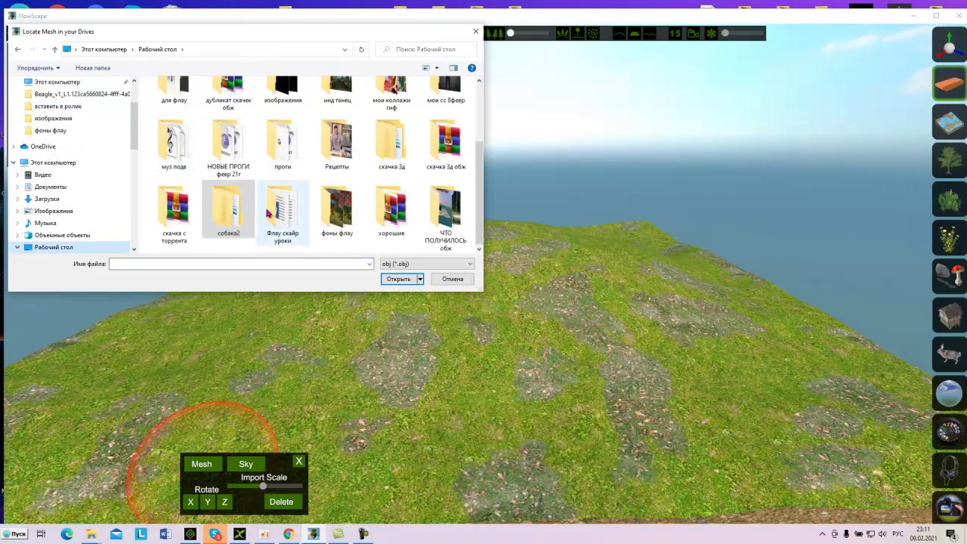
pyautogui.scroll(2, 269, 208)
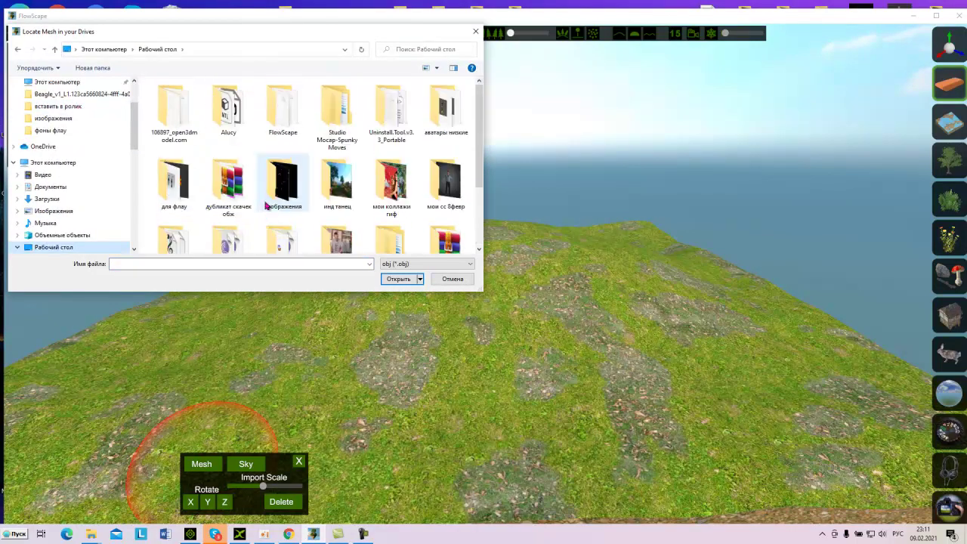
pyautogui.doubleClick(227, 142)
pyautogui.click(169, 119)
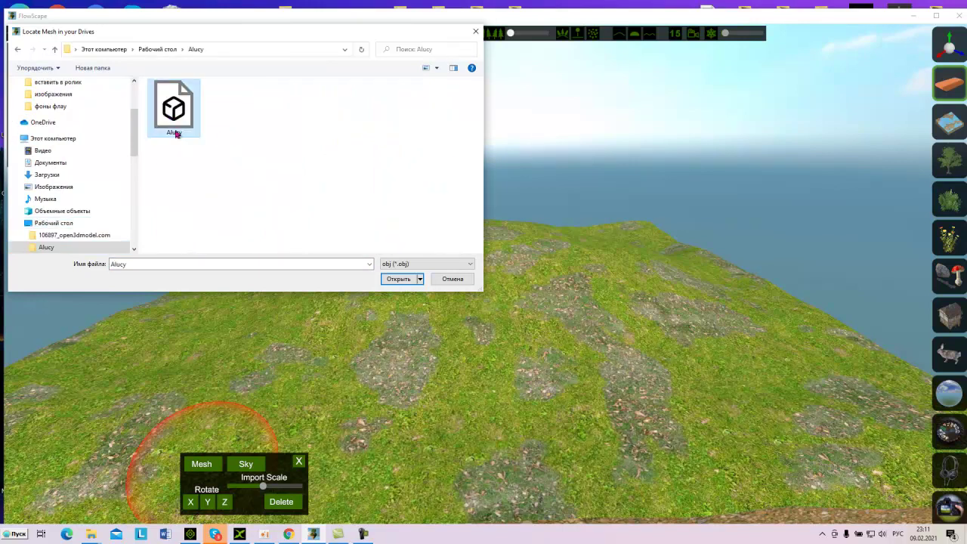
pyautogui.click(397, 280)
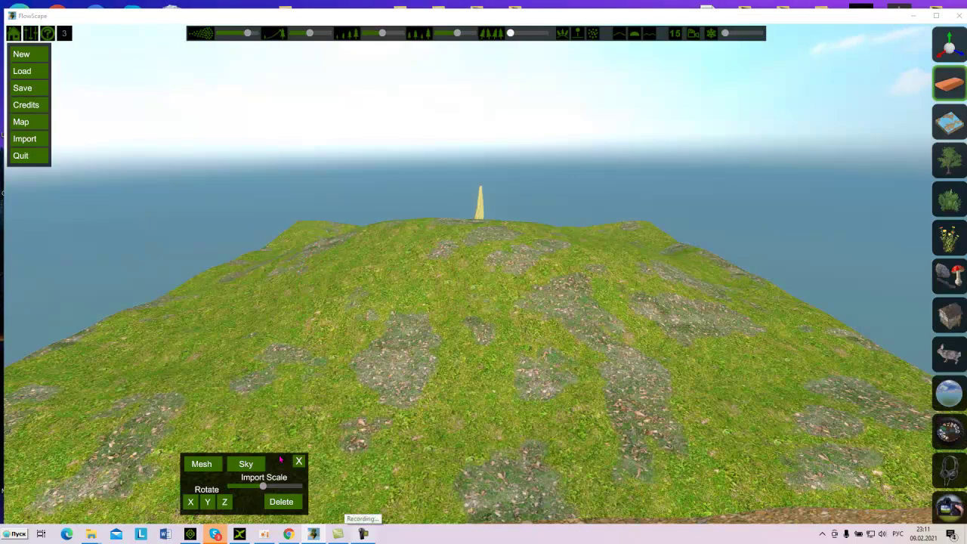
# Select the imported angel statue with the move gizmo and raise it above the terrain
pyautogui.click(363, 534)
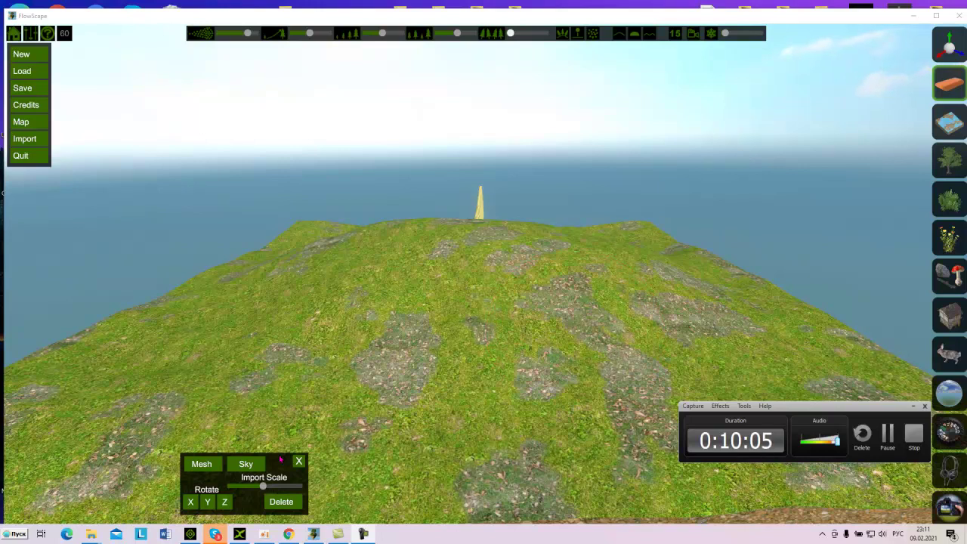
pyautogui.click(949, 45)
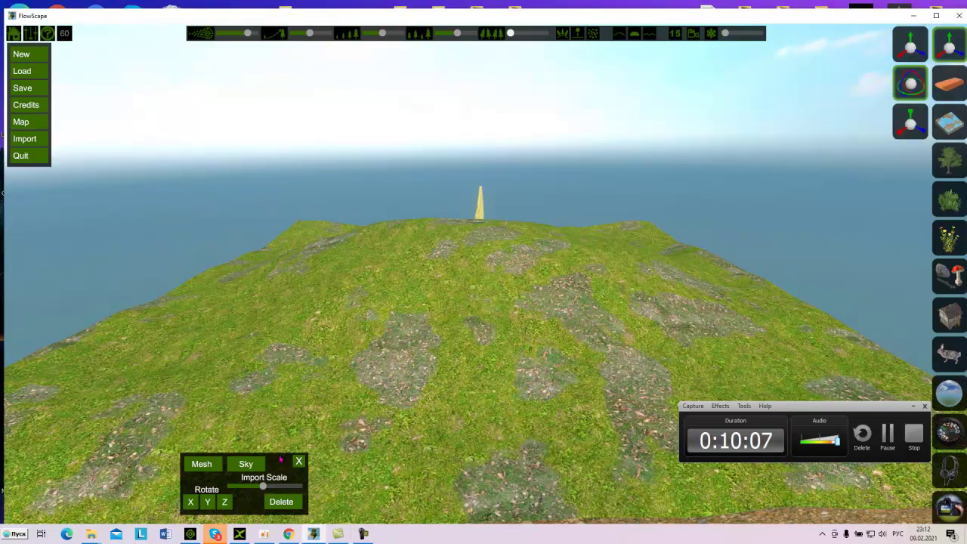
pyautogui.press('w')
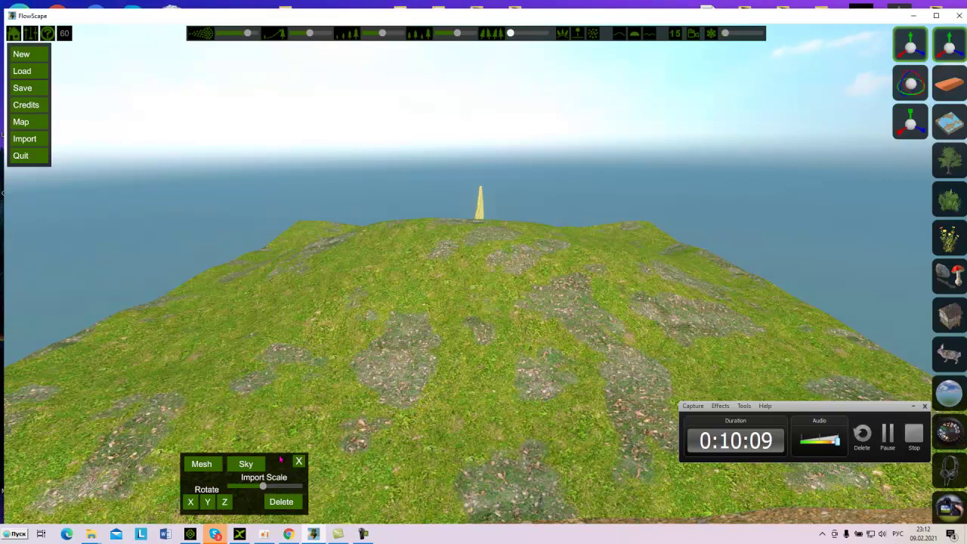
pyautogui.click(480, 205)
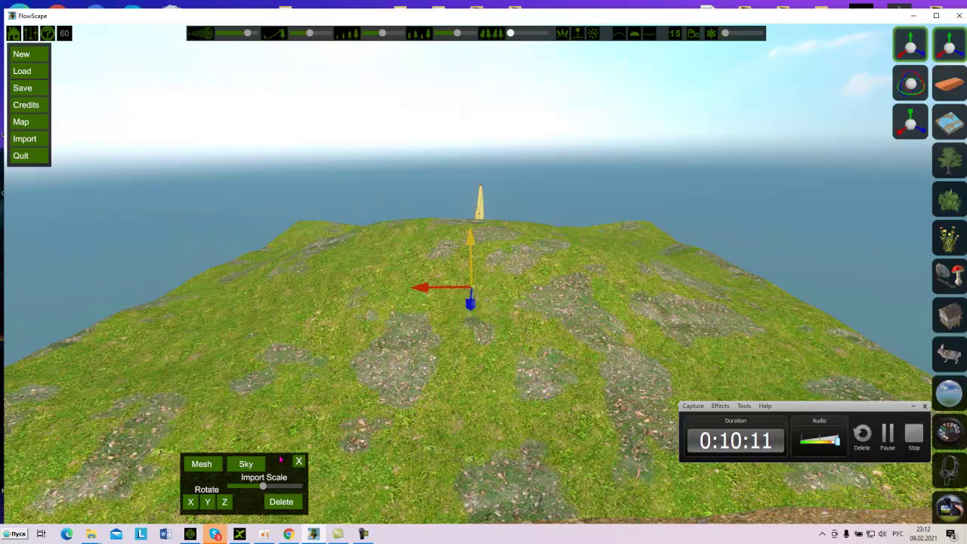
pyautogui.moveTo(471, 239); pyautogui.dragTo(468, 125)
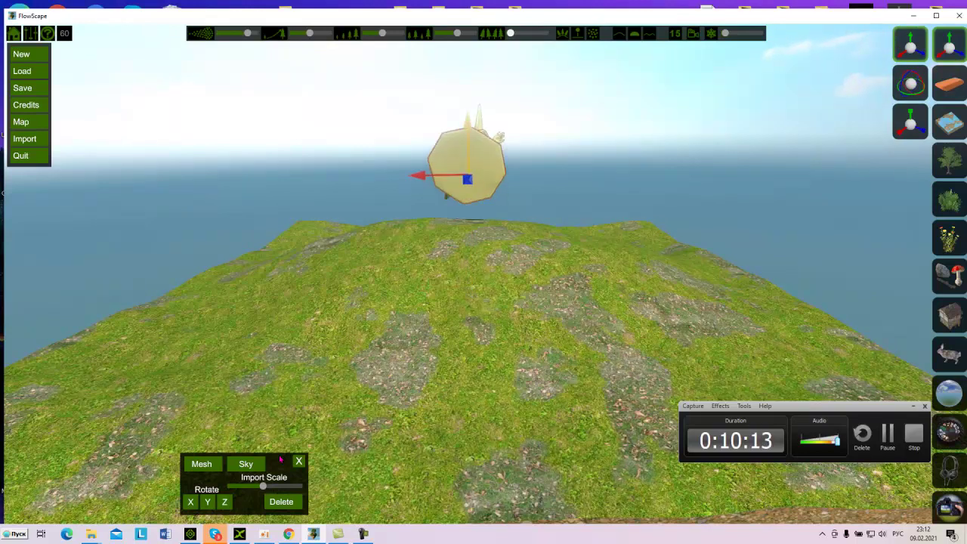
# Rotate the lying angel statue so that it stands upright on its base
pyautogui.click(911, 83)
pyautogui.click(469, 166)
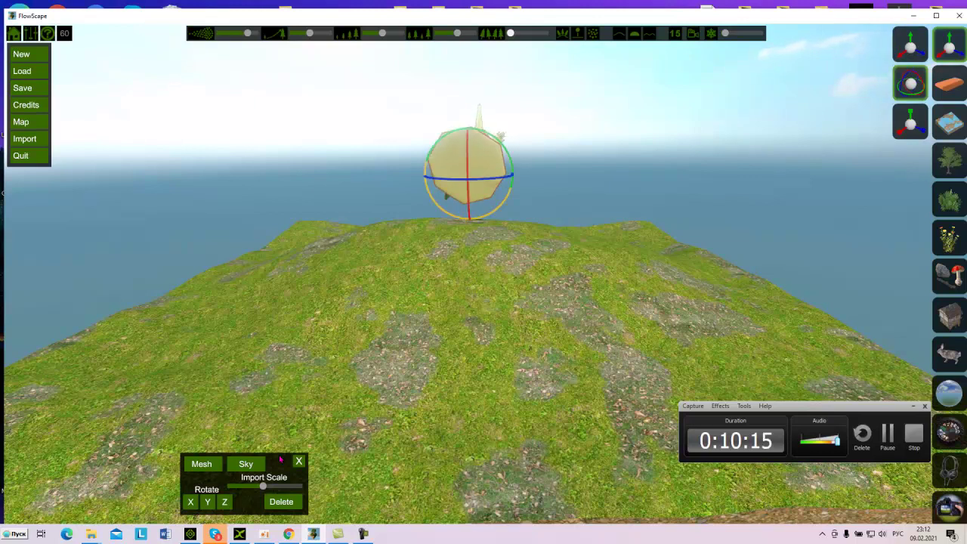
pyautogui.moveTo(468, 155); pyautogui.dragTo(468, 215)
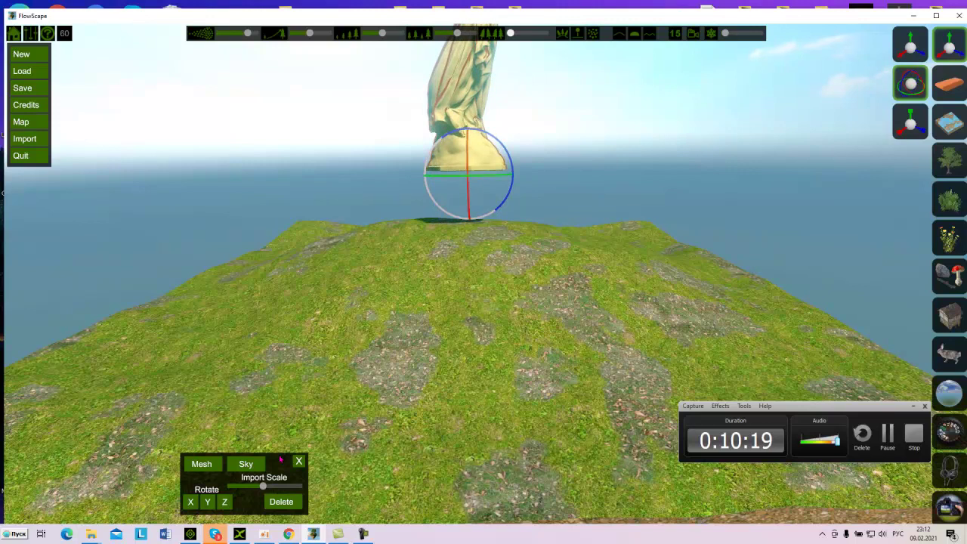
# Lower the upright angel statue until its base rests on the far edge of the terrain
pyautogui.click(911, 45)
pyautogui.click(462, 137)
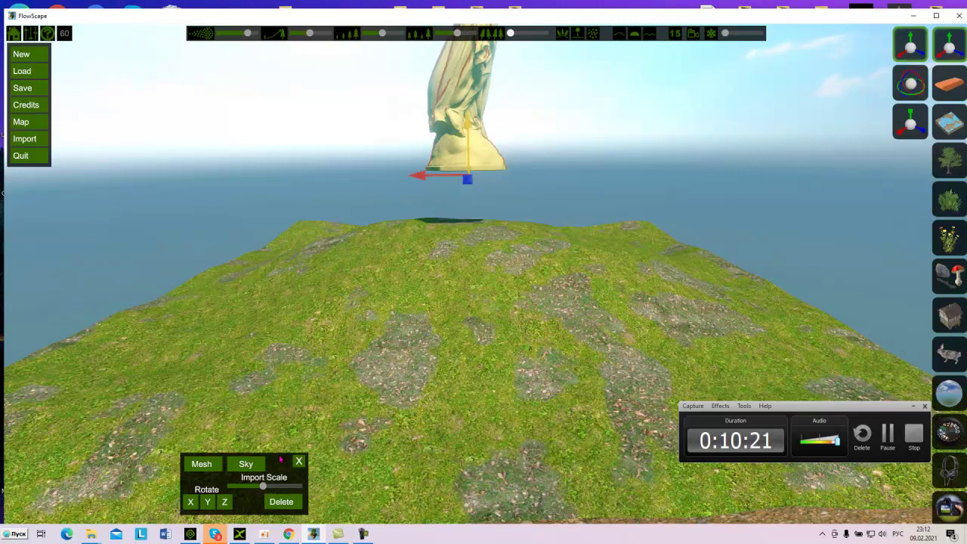
pyautogui.moveTo(468, 127); pyautogui.dragTo(470, 217)
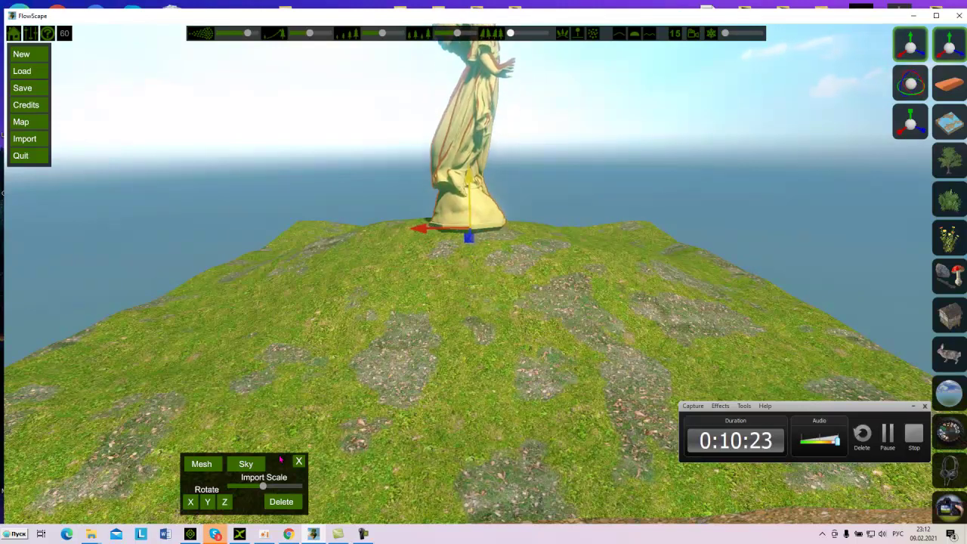
pyautogui.click(280, 460)
pyautogui.click(469, 225)
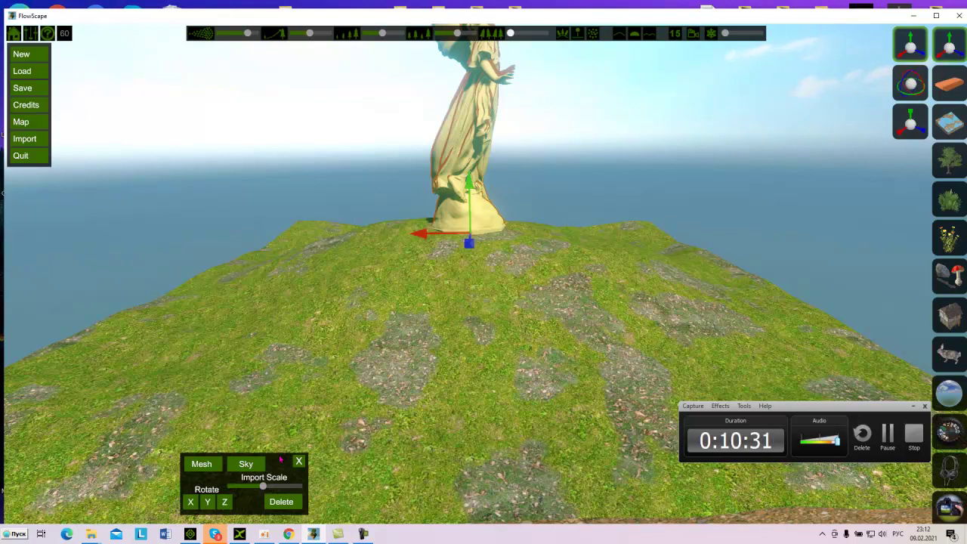
# Turn the angel statue about its vertical axis, keeping the whole figure in view
pyautogui.press('e')
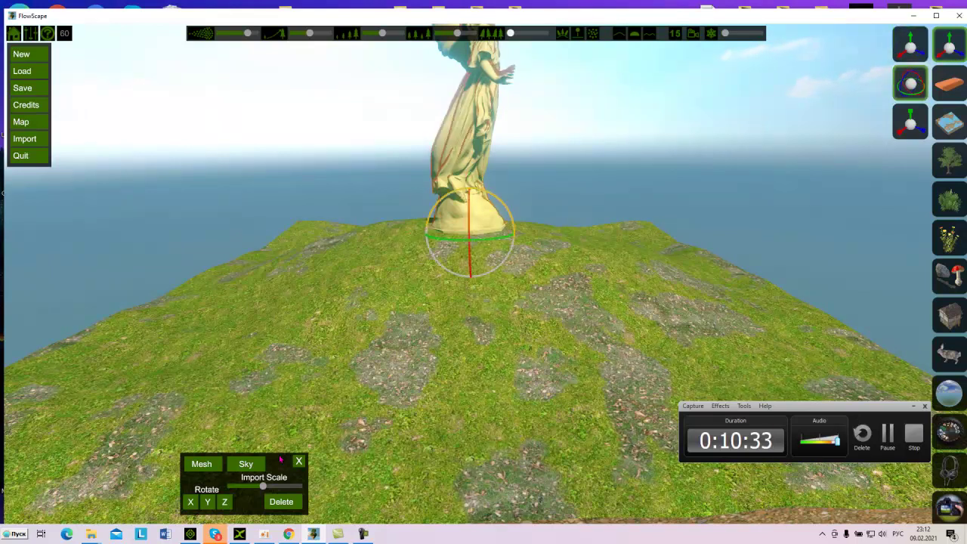
pyautogui.moveTo(458, 240); pyautogui.dragTo(499, 238)
pyautogui.scroll(-8, 280, 459)
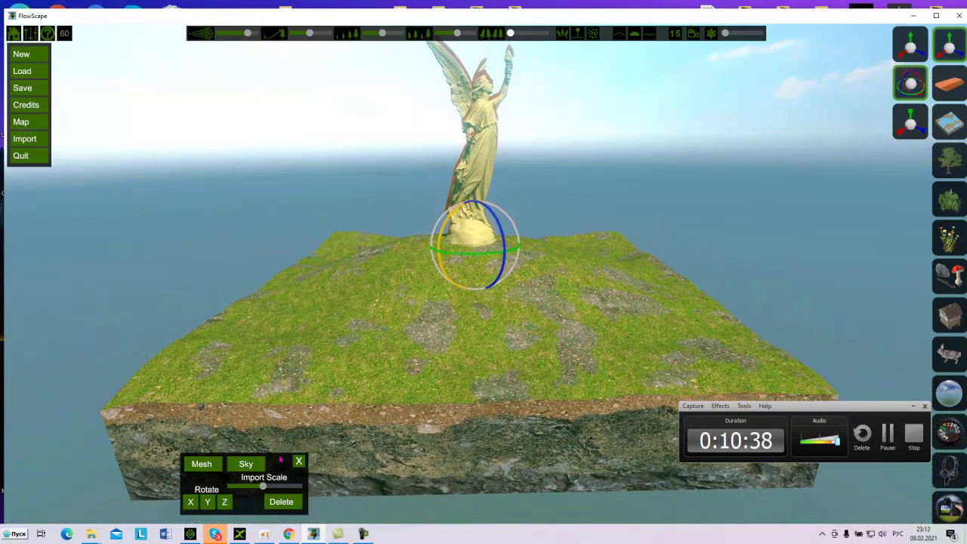
# Bring the angel statue forward to the middle of the terrain and lower it onto the grass
pyautogui.press('Escape')
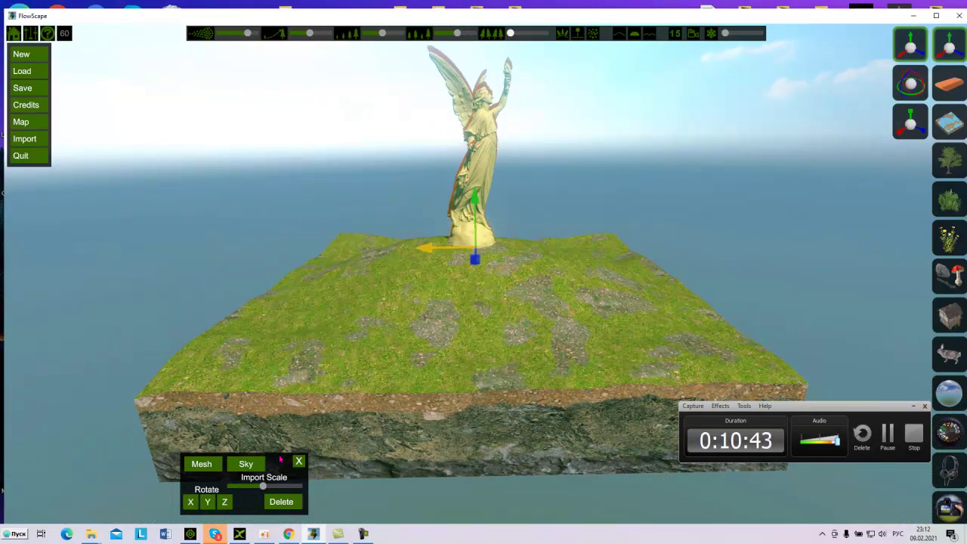
pyautogui.moveTo(475, 259); pyautogui.dragTo(473, 310)
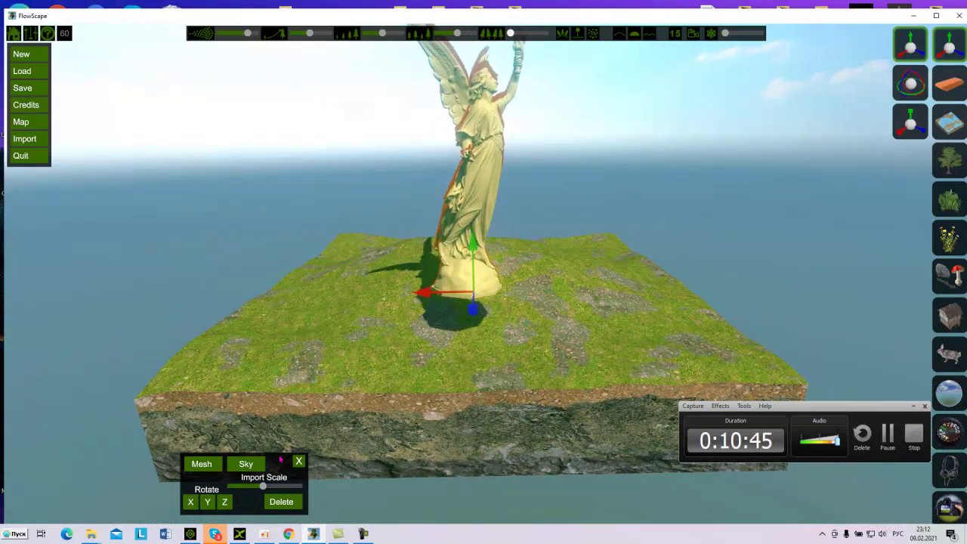
pyautogui.press('Down')
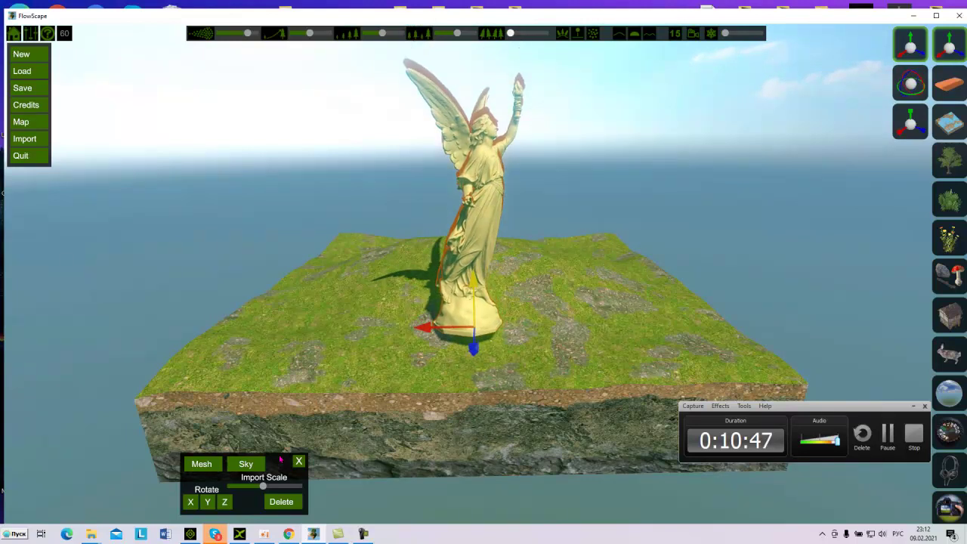
pyautogui.press('Escape')
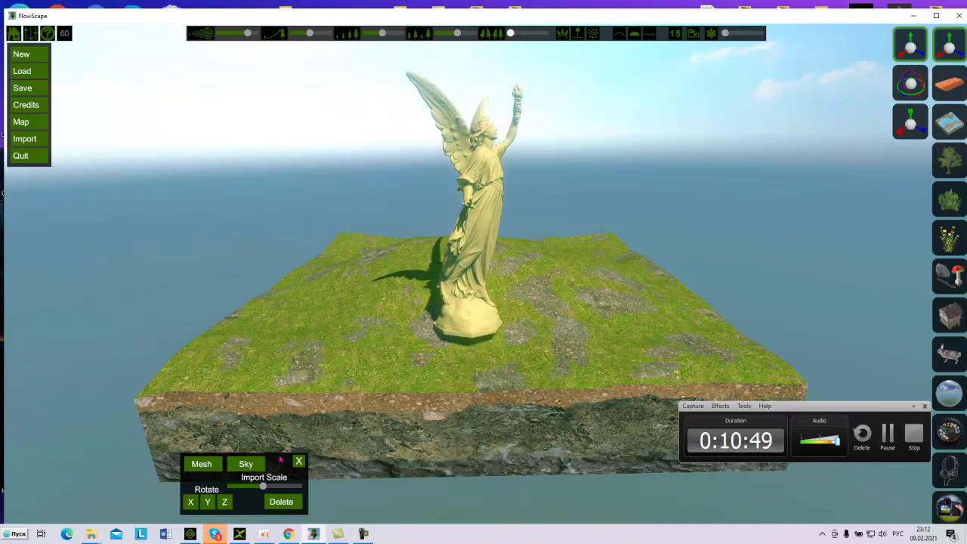
# Turn the angel statue about its vertical axis so that its front faces the camera more, and deselect it
pyautogui.click(911, 83)
pyautogui.click(494, 308)
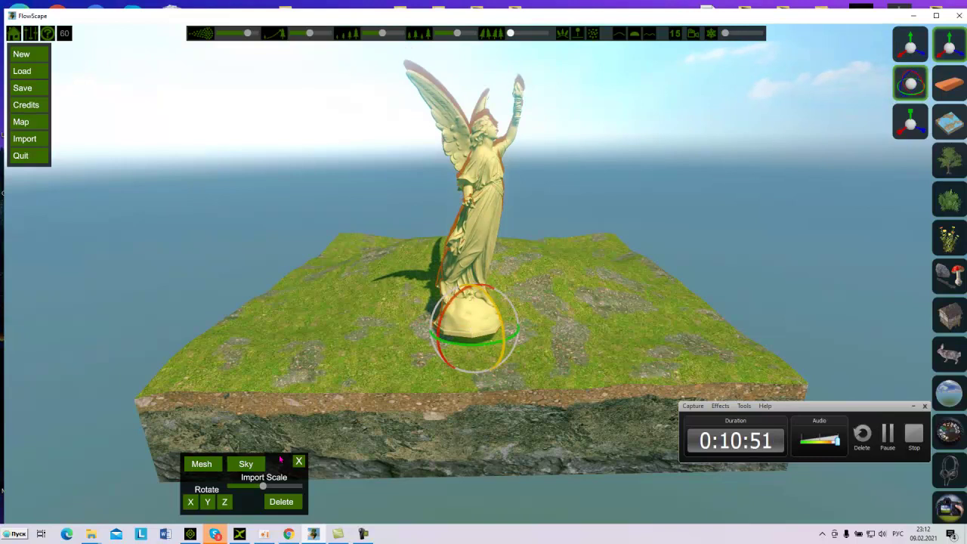
pyautogui.moveTo(484, 345); pyautogui.dragTo(453, 343)
pyautogui.press('Escape')
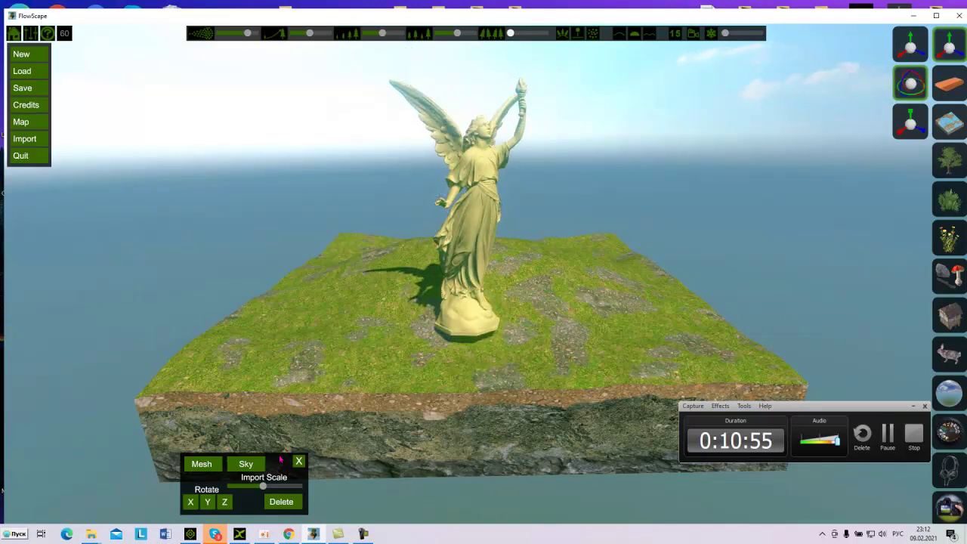
# Erase the angel statue from the terrain and minimise FlowScape
pyautogui.click(950, 83)
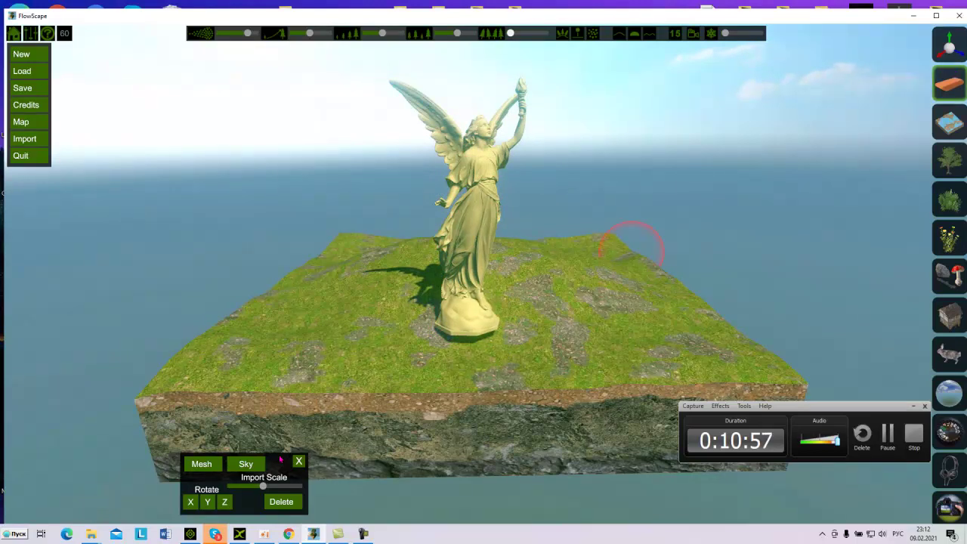
pyautogui.click(470, 207)
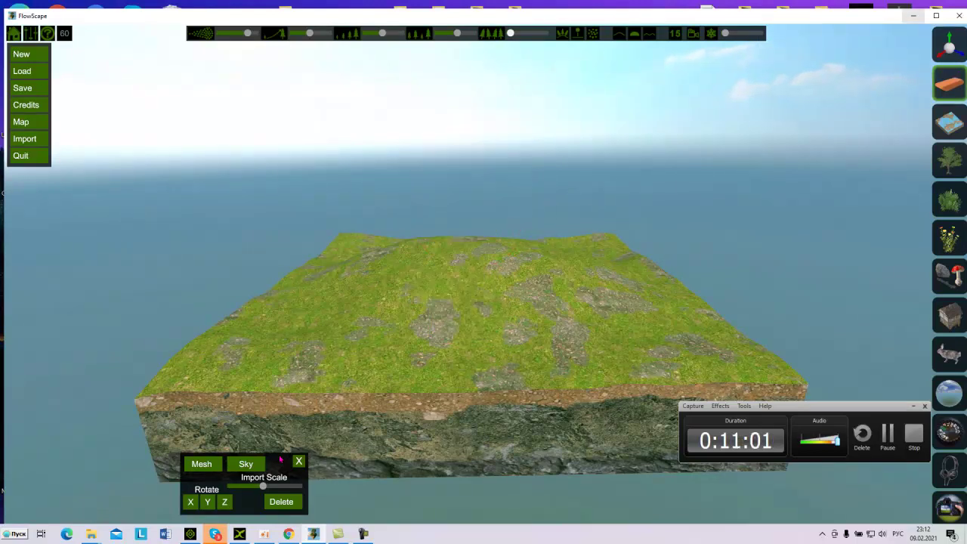
pyautogui.click(914, 16)
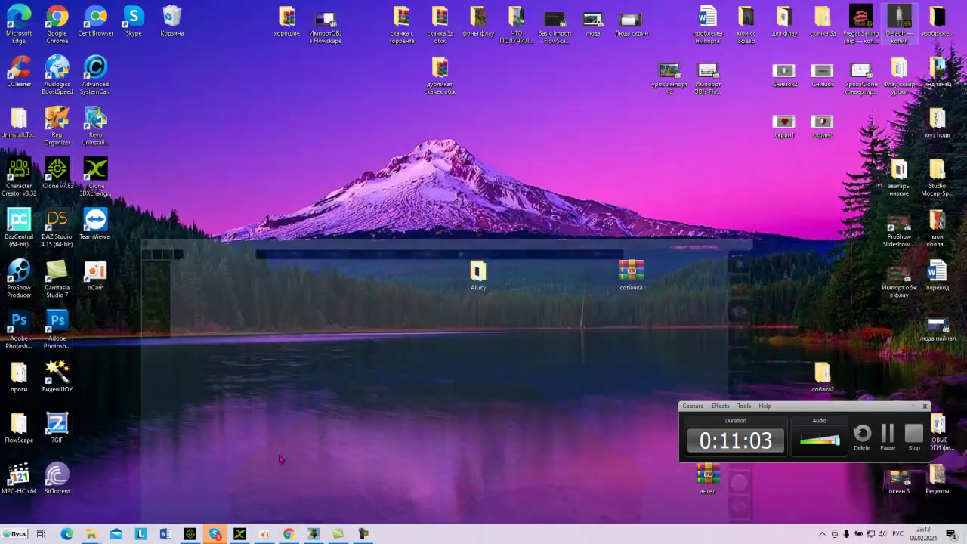
# Switch to Chrome, return to page 28 of the free OBJ models, and open the antique western gazebo's page
pyautogui.click(279, 455)
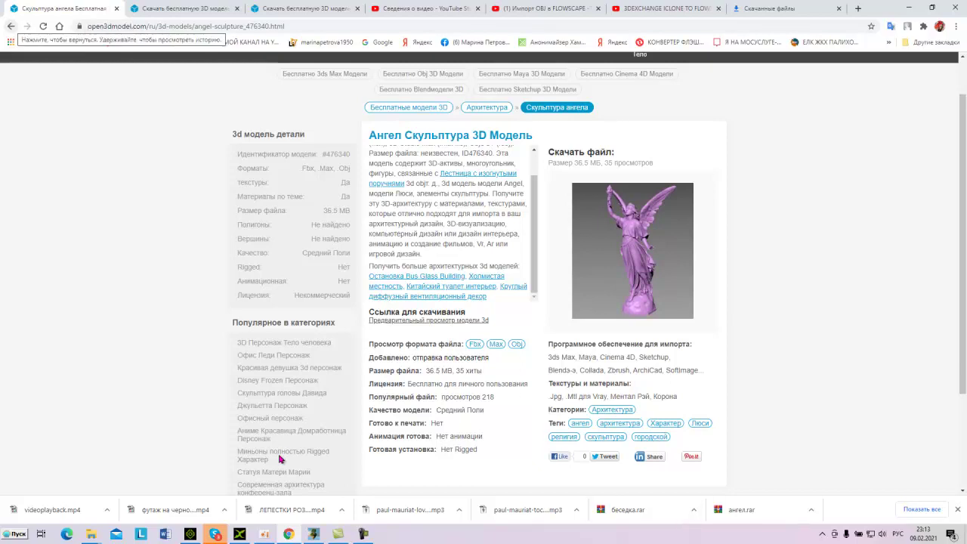
pyautogui.click(10, 26)
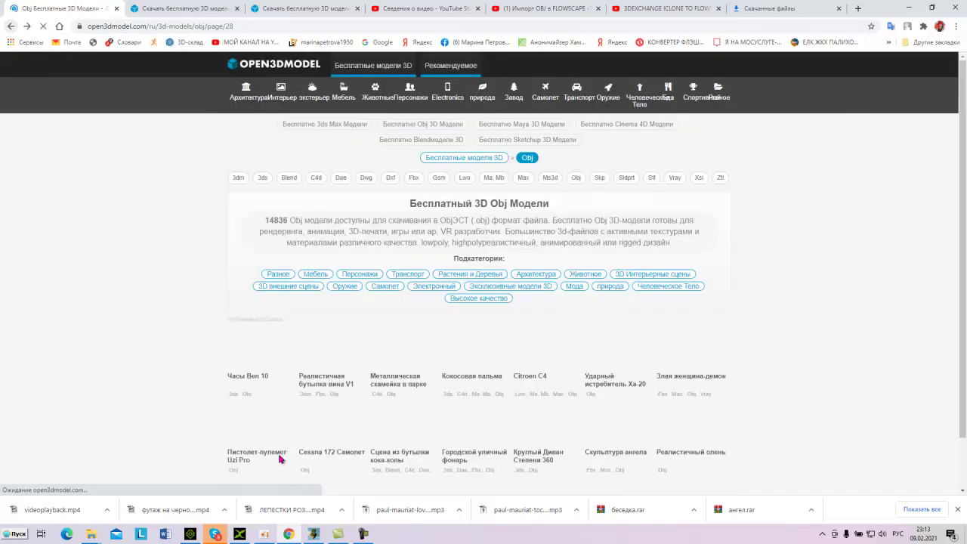
pyautogui.scroll(-1, 279, 459)
pyautogui.scroll(-2, 279, 459)
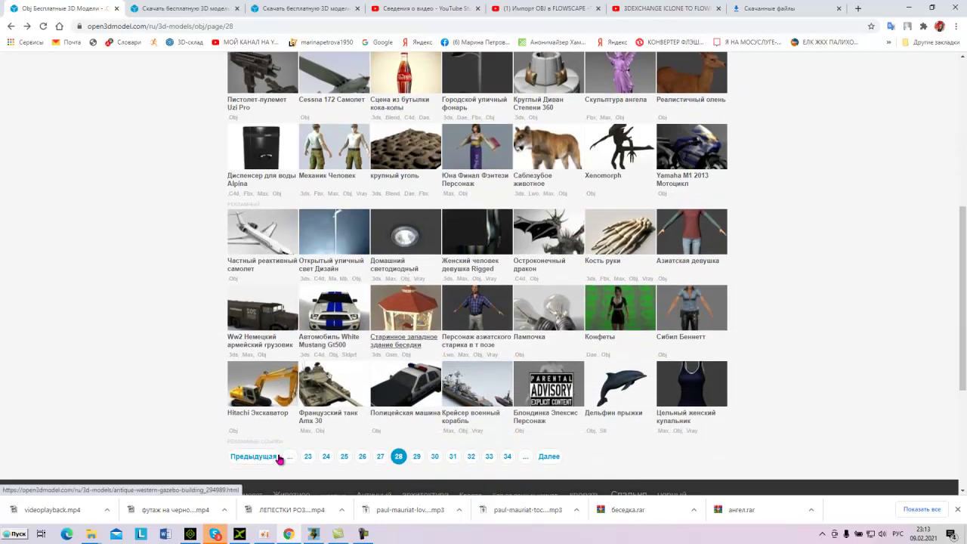
pyautogui.click(404, 320)
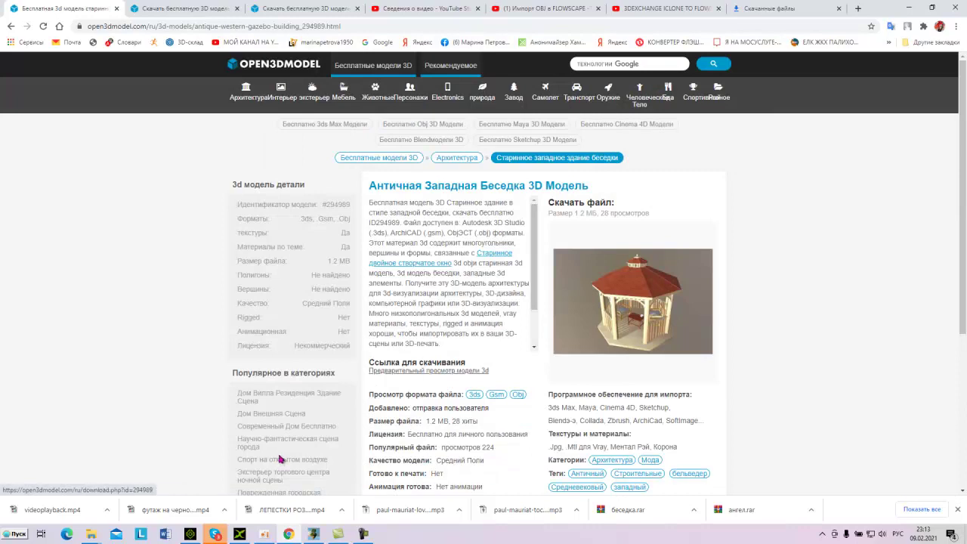
# Show the desktop and move the Alucy folder and the собачка archive aside, next to the other used model files
pyautogui.press('super+d')
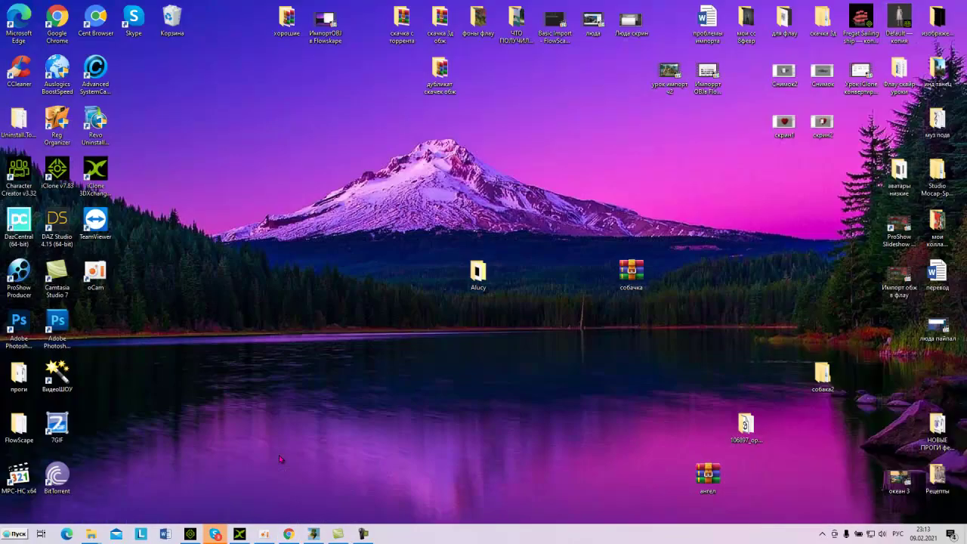
pyautogui.moveTo(479, 272); pyautogui.dragTo(784, 477)
pyautogui.moveTo(632, 272); pyautogui.dragTo(744, 368)
# Open the desktop folder дубликат скачек обж and look through its items for the gazebo archive
pyautogui.click(440, 72)
pyautogui.press('Return')
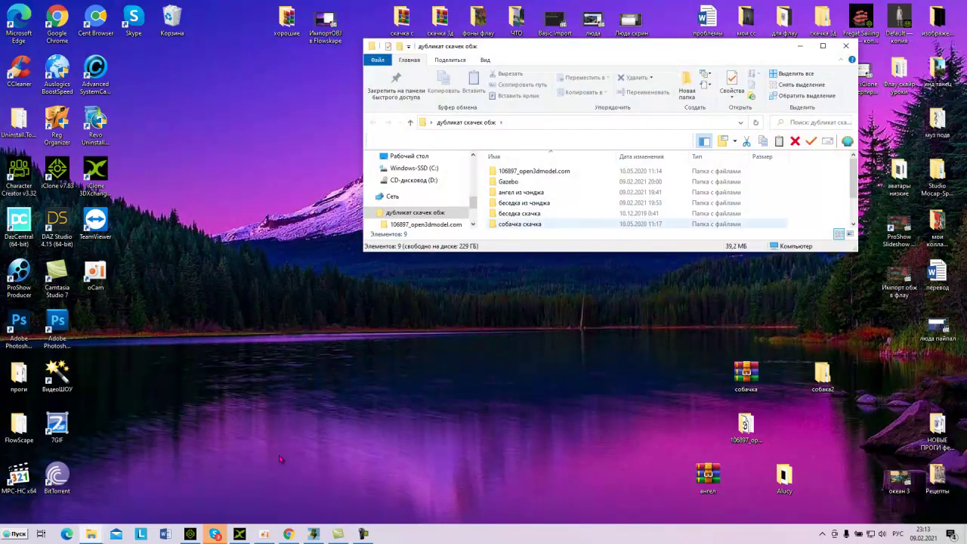
pyautogui.press('Up')
pyautogui.press('Up')
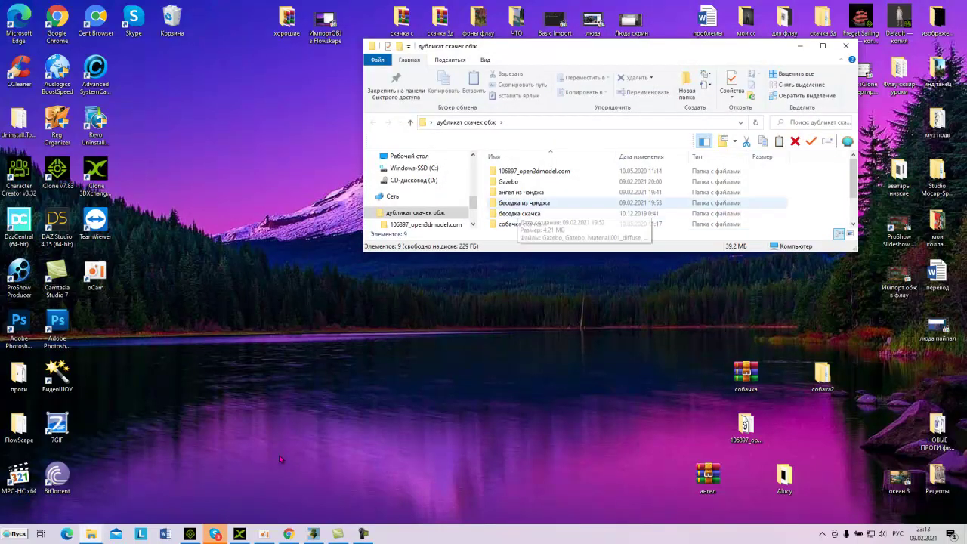
pyautogui.press('Down')
pyautogui.press('Down')
pyautogui.press('Up')
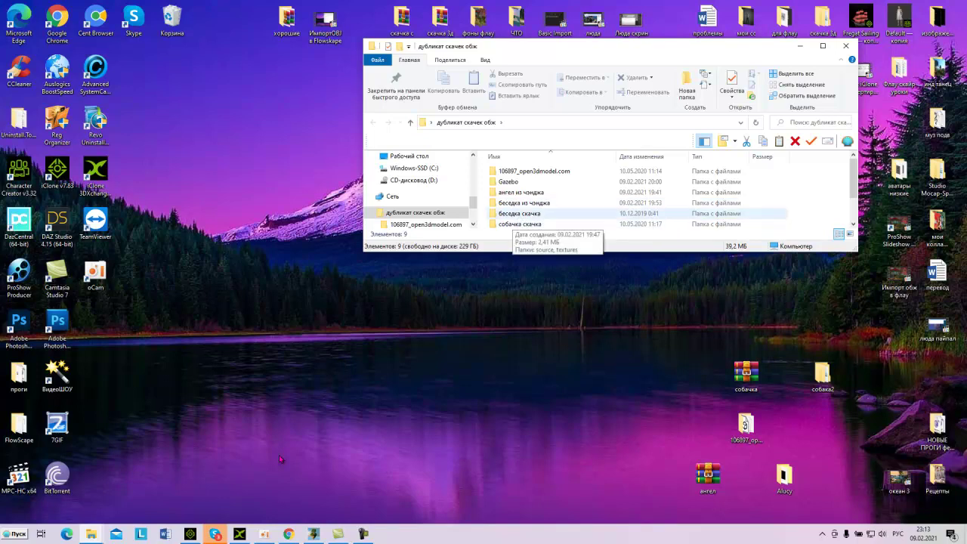
# Copy the беседка archive from the дубликат скачек обж folder
pyautogui.press('Down')
pyautogui.press('Down')
pyautogui.press('Down')
pyautogui.press('Menu')
pyautogui.press('Down')
pyautogui.press('Down')
pyautogui.press('Down')
pyautogui.press('Down')
pyautogui.press('Down')
pyautogui.press('Down')
pyautogui.press('Down')
pyautogui.press('Down')
pyautogui.press('Down')
pyautogui.press('Down')
pyautogui.press('Down')
pyautogui.press('Down')
pyautogui.press('Down')
pyautogui.press('Down')
pyautogui.press('Down')
pyautogui.press('Down')
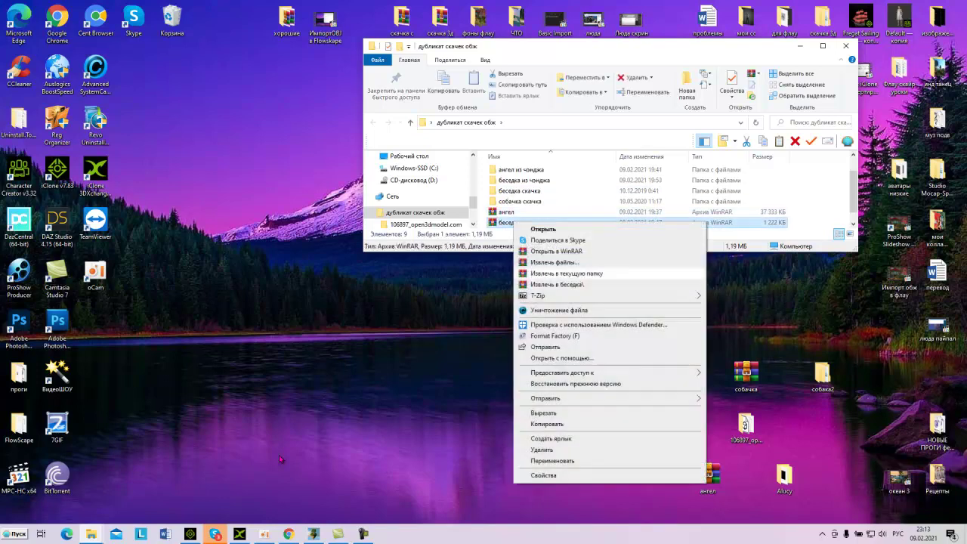
pyautogui.press('Return')
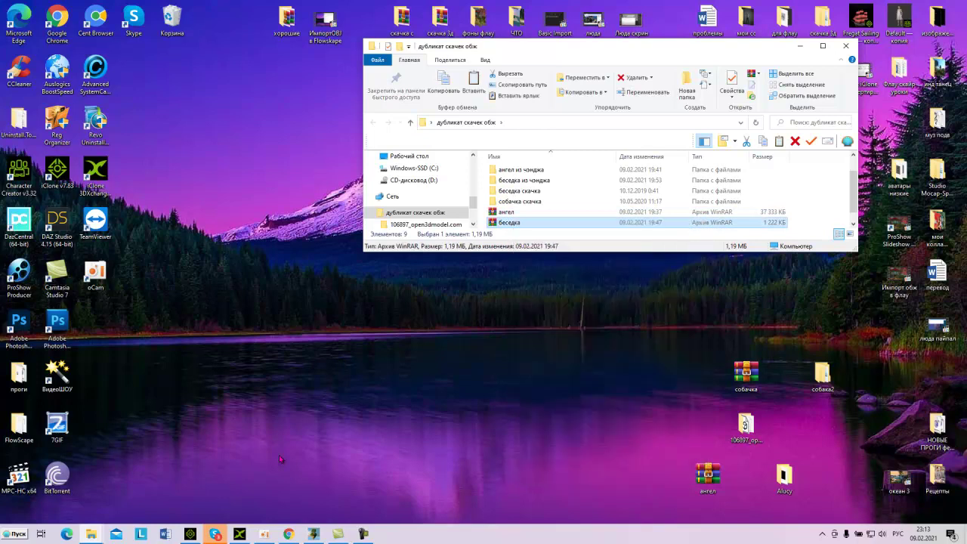
# Show the desktop and paste the copied беседка archive onto it
pyautogui.press('super+d')
pyautogui.press('Menu')
pyautogui.press('Up')
pyautogui.press('Up')
pyautogui.press('Up')
pyautogui.press('Up')
pyautogui.press('Up')
pyautogui.press('Up')
pyautogui.press('Up')
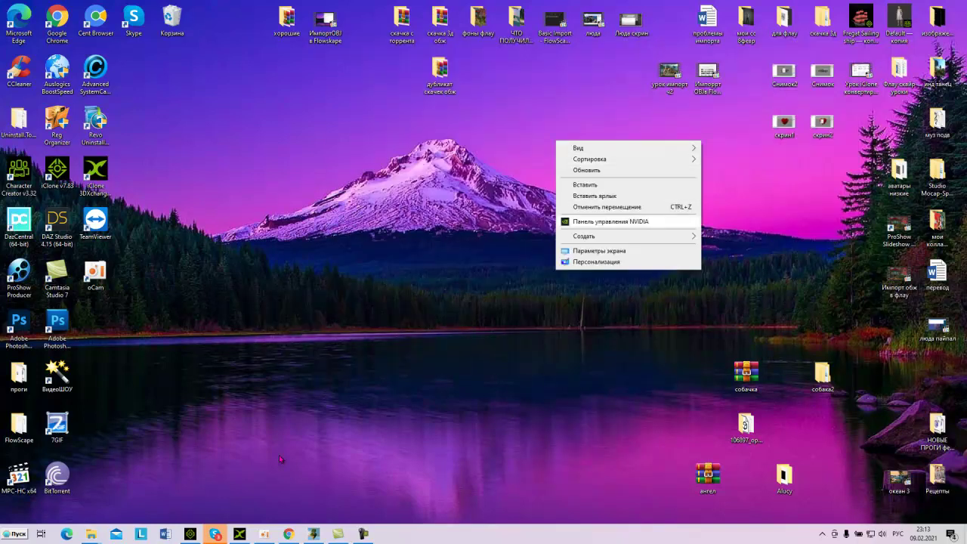
pyautogui.press('Return')
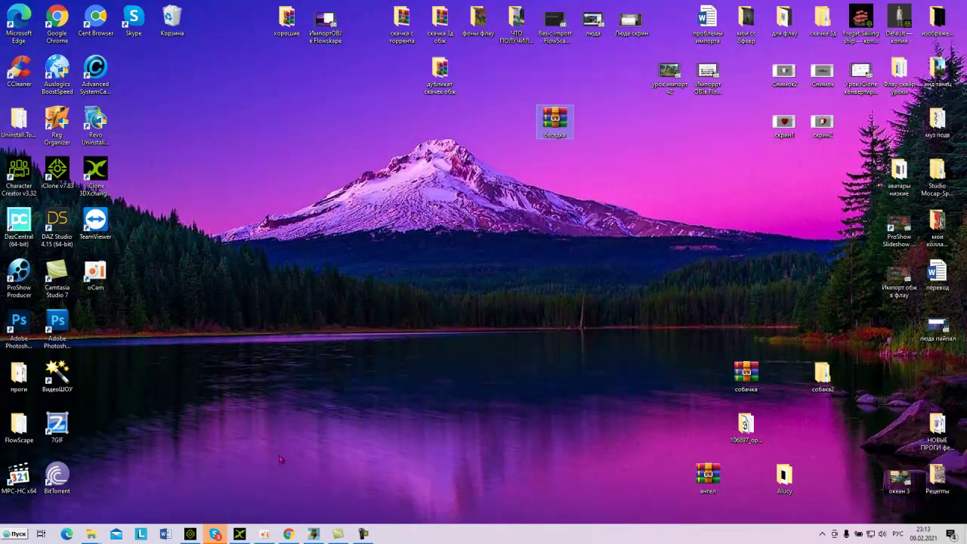
# Extract the беседка archive onto the desktop and move the archive and the extracted folder to the middle of the desktop
pyautogui.press('Menu')
pyautogui.press('Down')
pyautogui.press('Down')
pyautogui.press('Down')
pyautogui.press('Down')
pyautogui.press('Down')
pyautogui.press('Return')
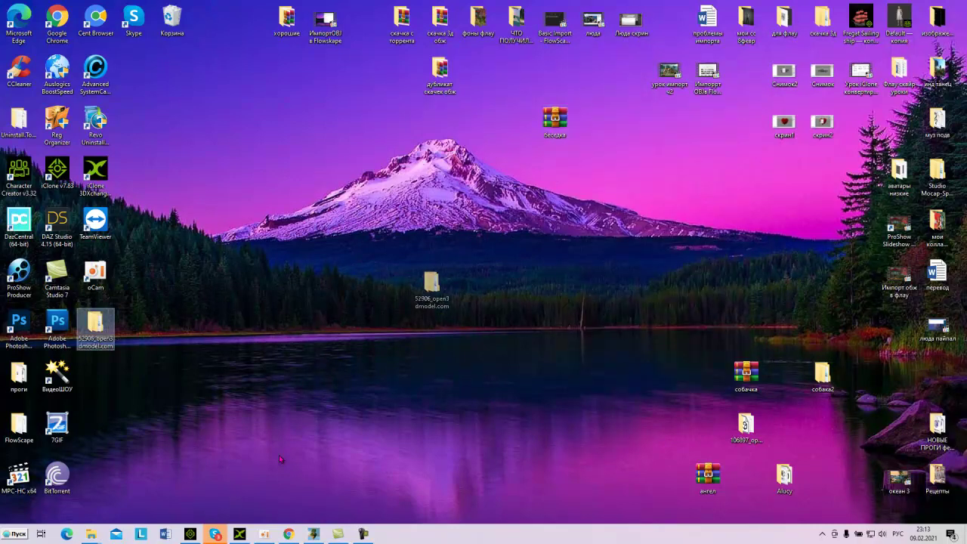
pyautogui.moveTo(556, 121); pyautogui.dragTo(550, 269)
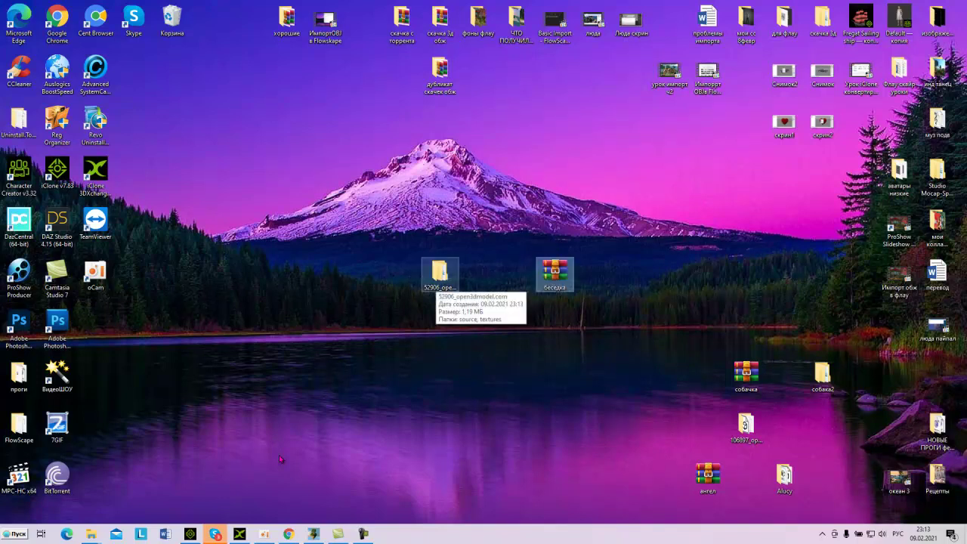
# Open the source subfolder of the extracted 52906_open3dmodel.com folder
pyautogui.press('Return')
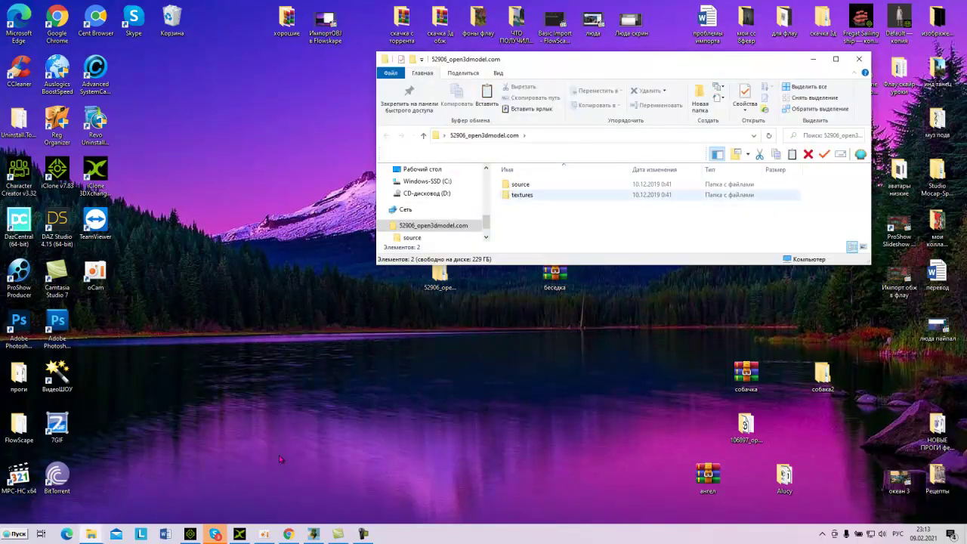
pyautogui.doubleClick(522, 184)
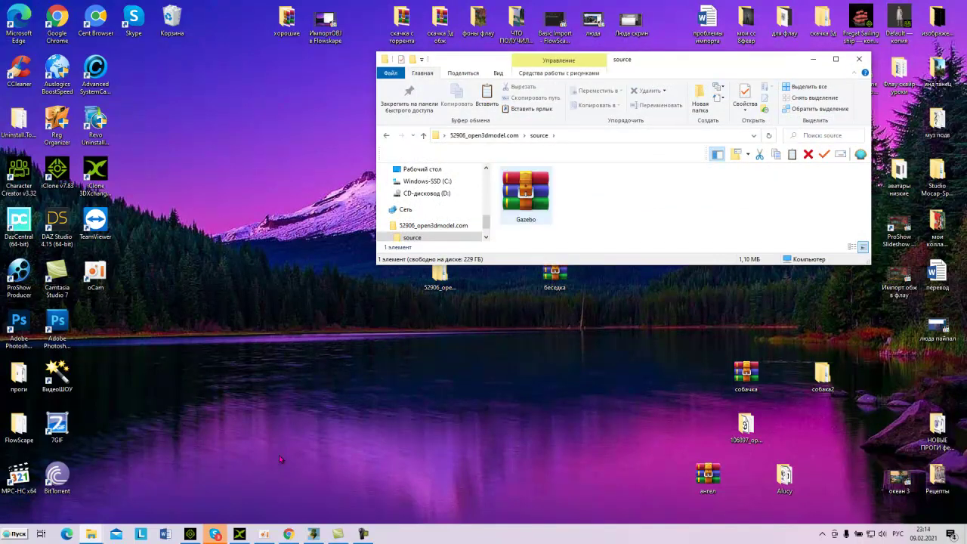
pyautogui.click(363, 534)
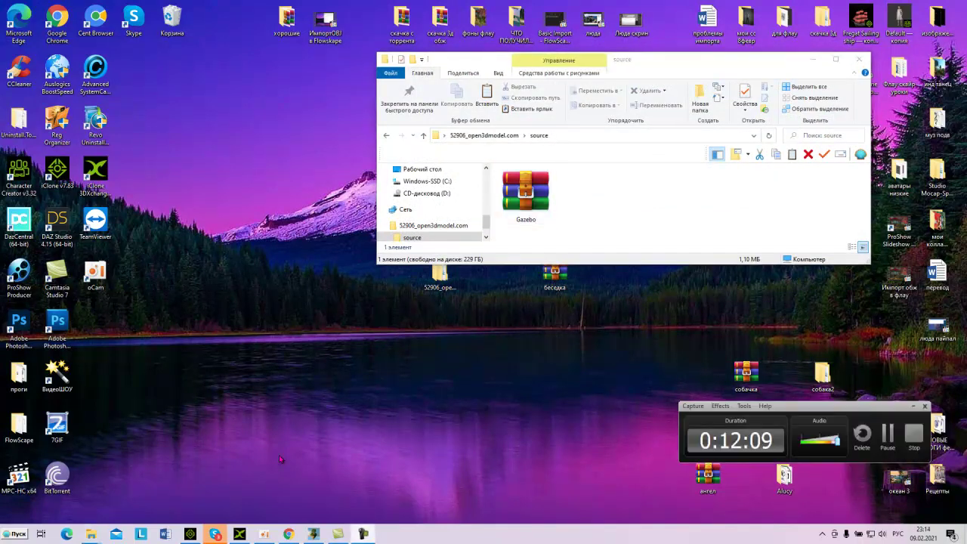
pyautogui.click(888, 435)
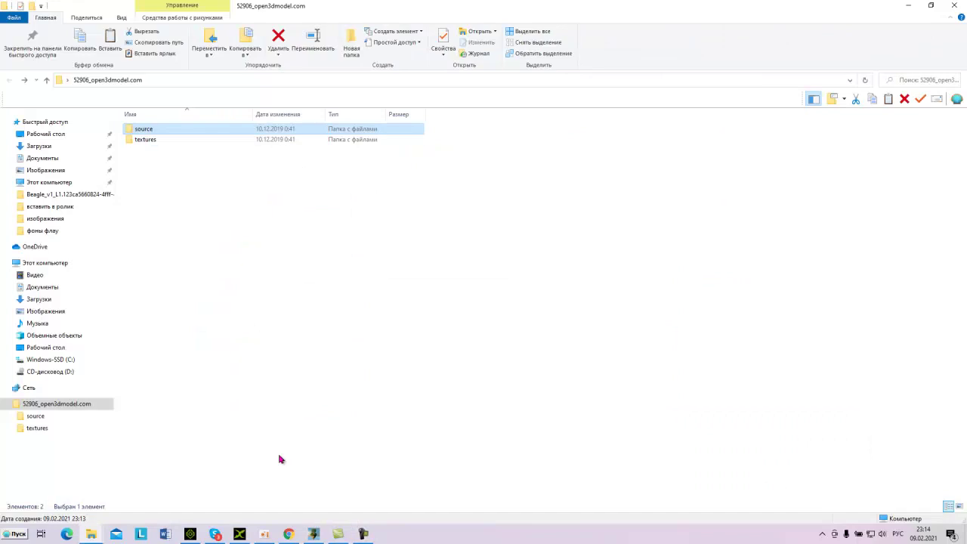
# Reduce the folder window, reopen the source subfolder and extract the Gazebo archive into that same folder
pyautogui.press('super+Down')
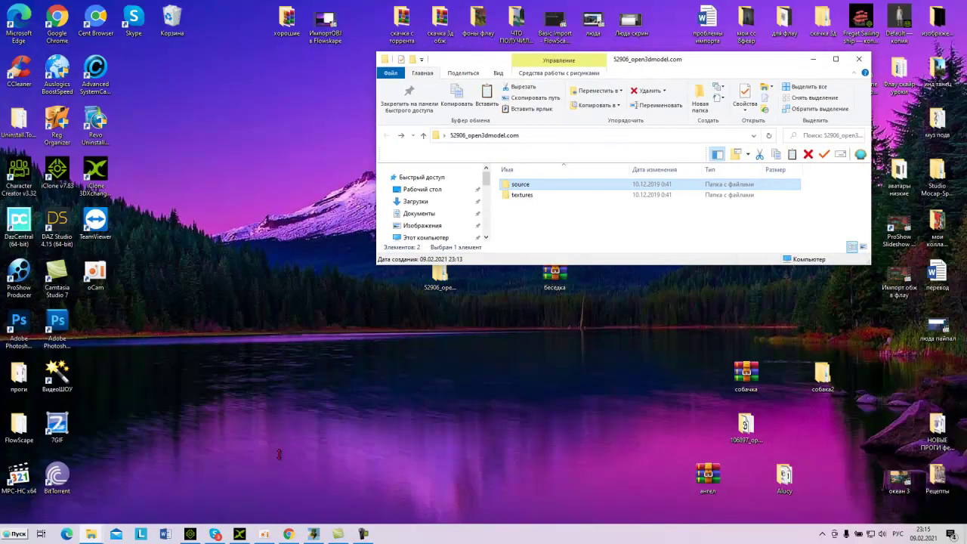
pyautogui.press('Return')
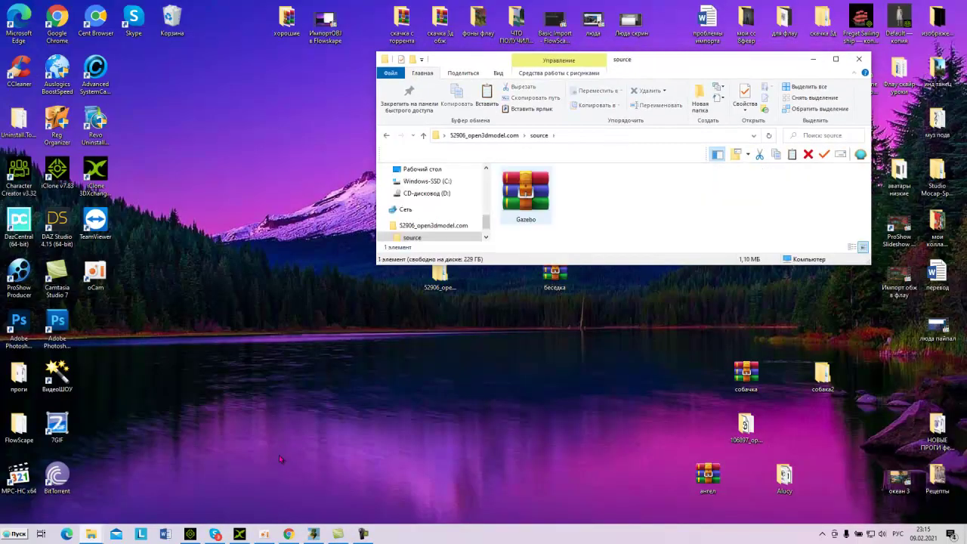
pyautogui.rightClick(524, 196)
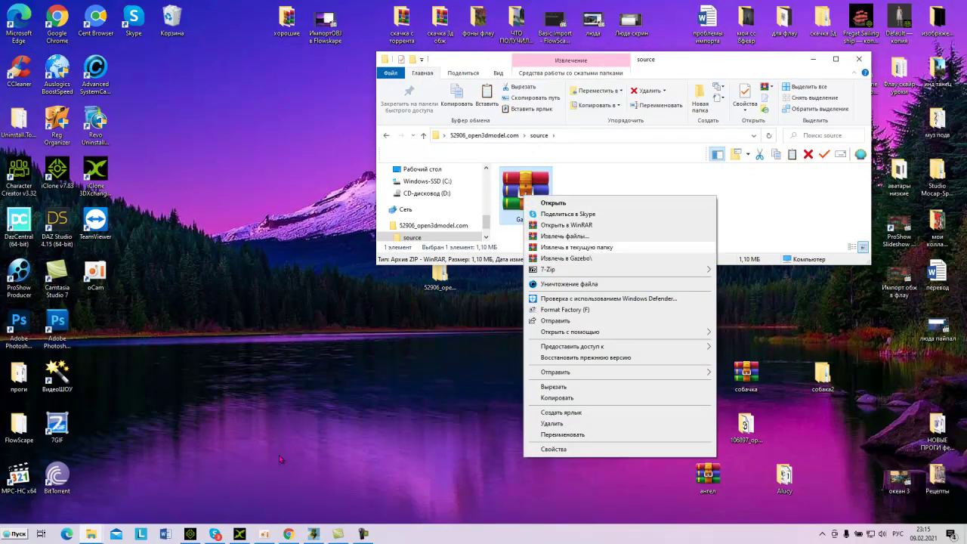
pyautogui.press('Return')
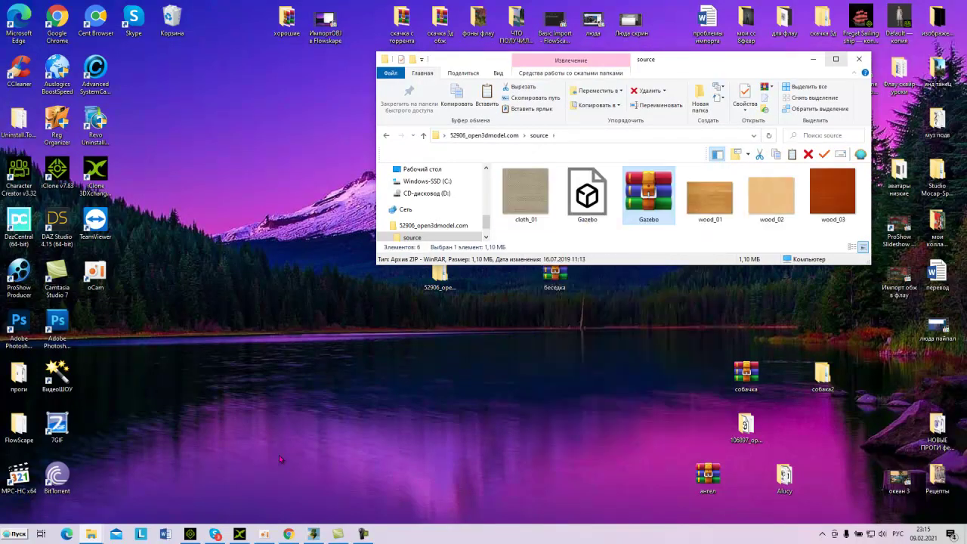
# Maximise the folder window, examine the contents of the source and textures folders, and return to source
pyautogui.click(836, 59)
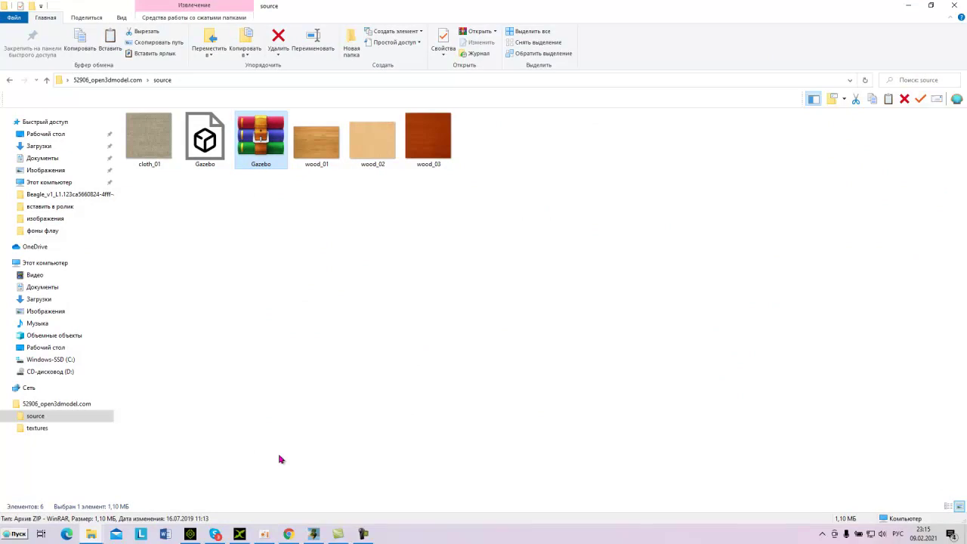
pyautogui.hotkey('alt', 'Up')
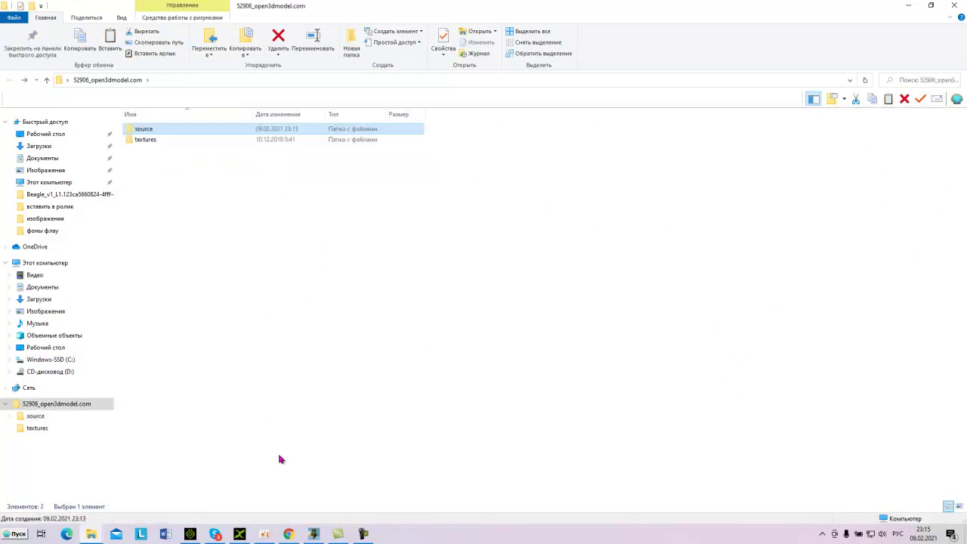
pyautogui.press('Down')
pyautogui.press('Return')
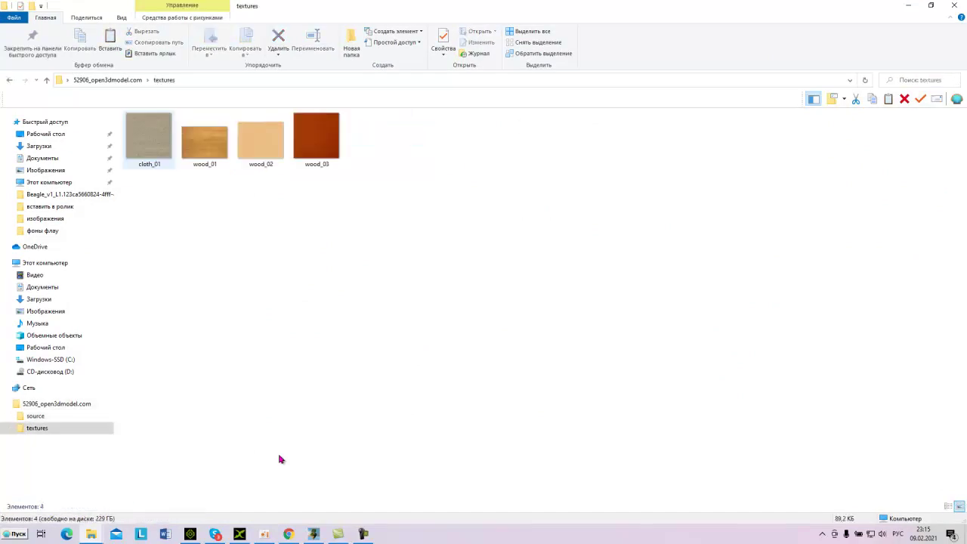
pyautogui.hotkey('alt', 'Up')
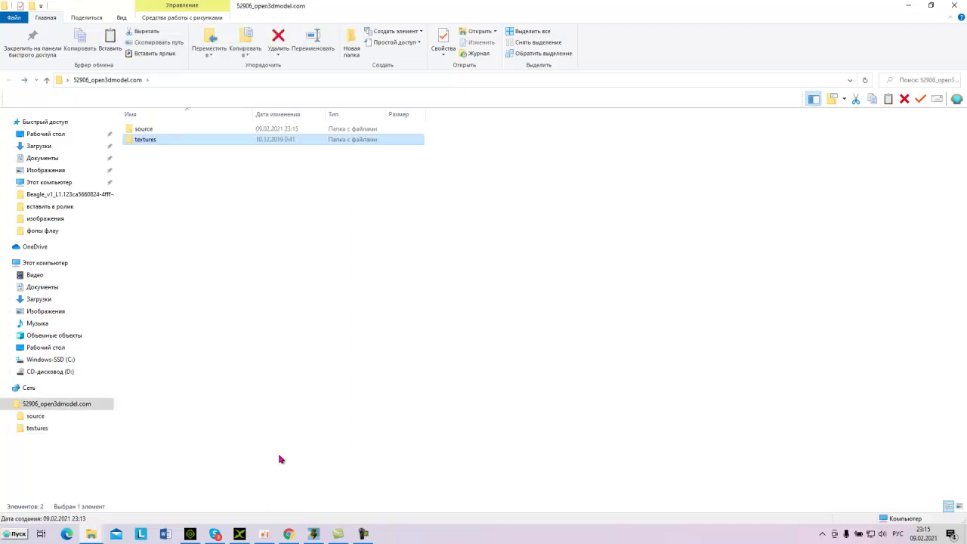
pyautogui.press('Up')
pyautogui.press('Return')
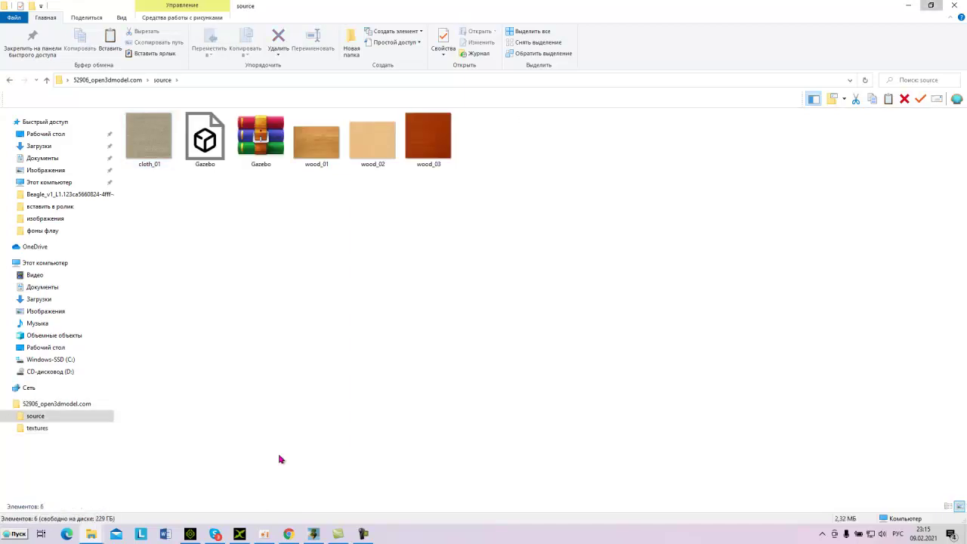
# Reduce the source folder window and move it aside, then switch to iClone 3DXchange and start a new empty scene
pyautogui.press('super+Down')
pyautogui.moveTo(700, 60); pyautogui.dragTo(799, 35)
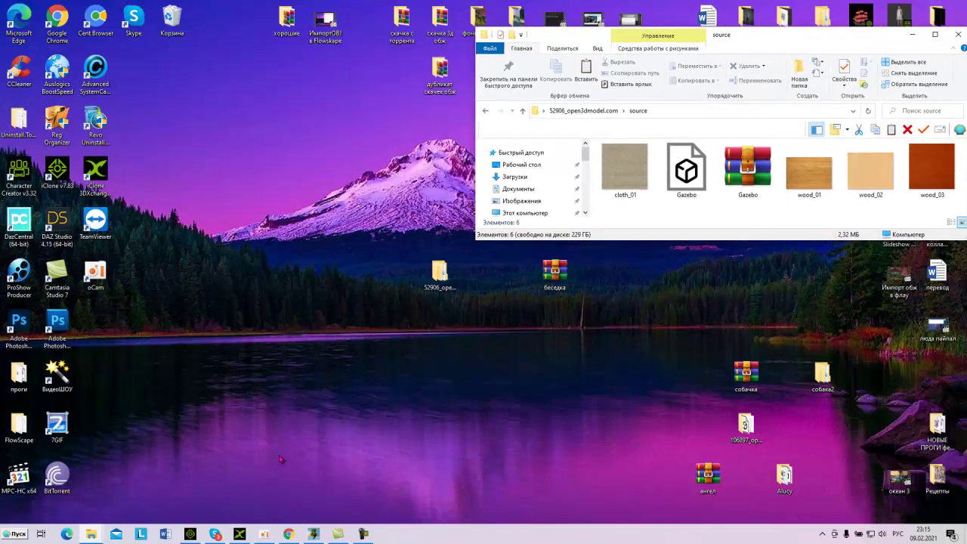
pyautogui.click(240, 535)
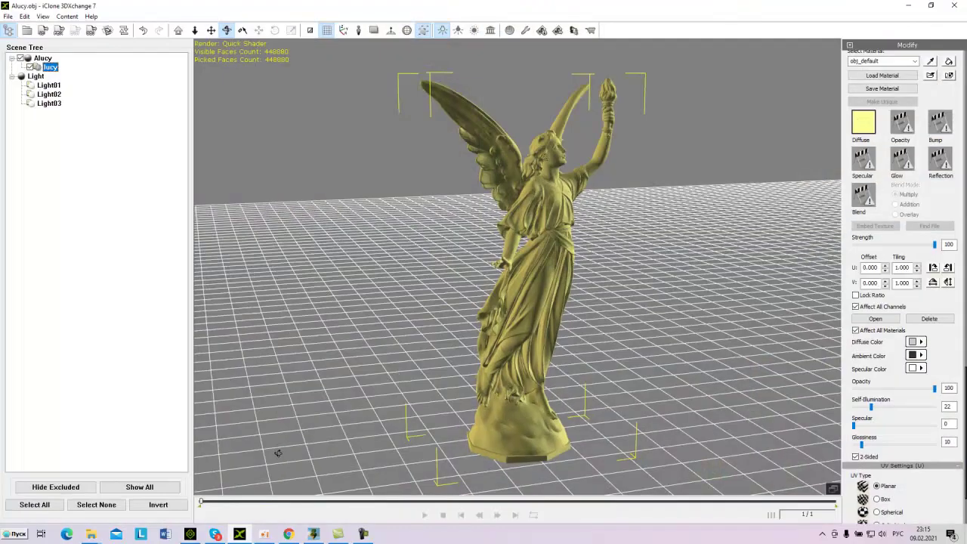
pyautogui.click(8, 16)
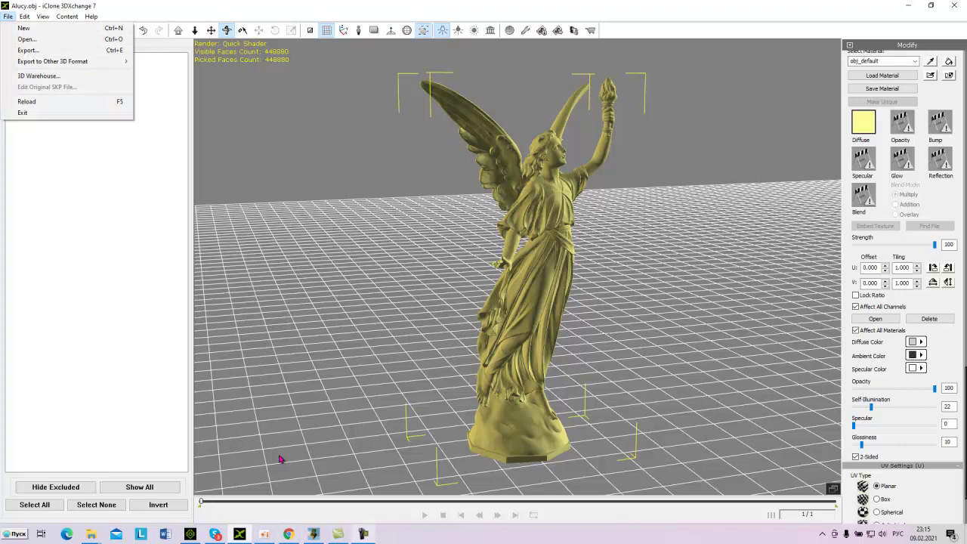
pyautogui.click(363, 534)
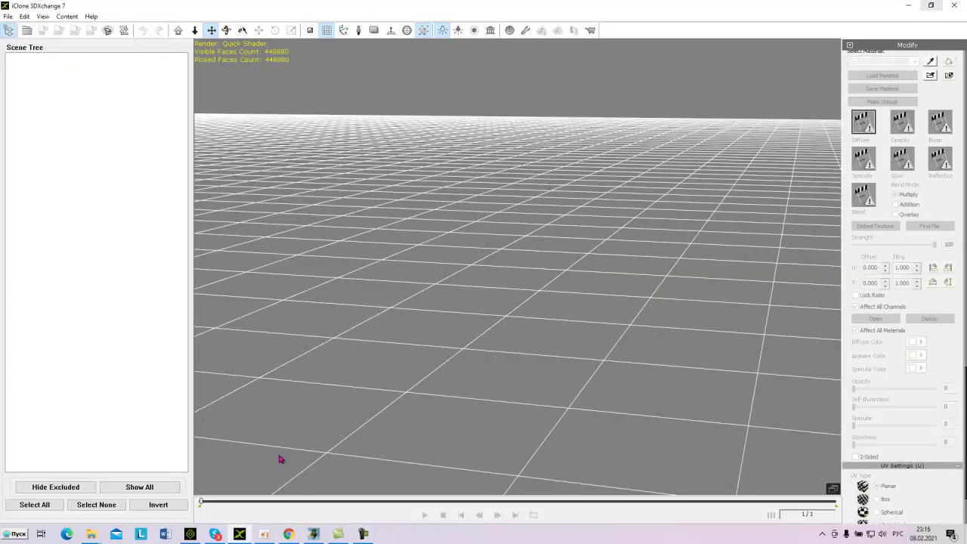
# Place 3DXchange beside the source folder, load the Gazebo FBX model from it into the scene, and maximise 3DXchange again
pyautogui.press('super+Down')
pyautogui.hotkey('alt', 'Tab')
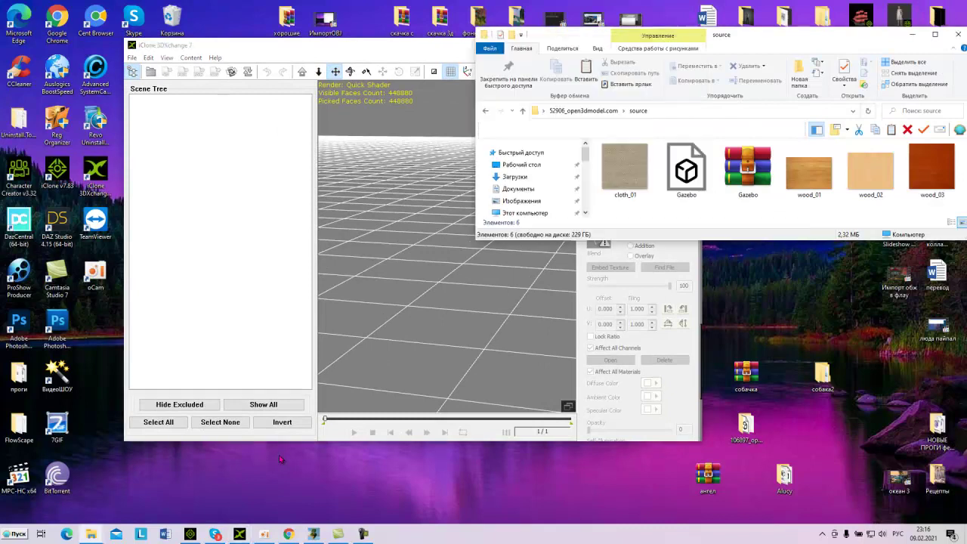
pyautogui.hotkey('alt', 'Tab')
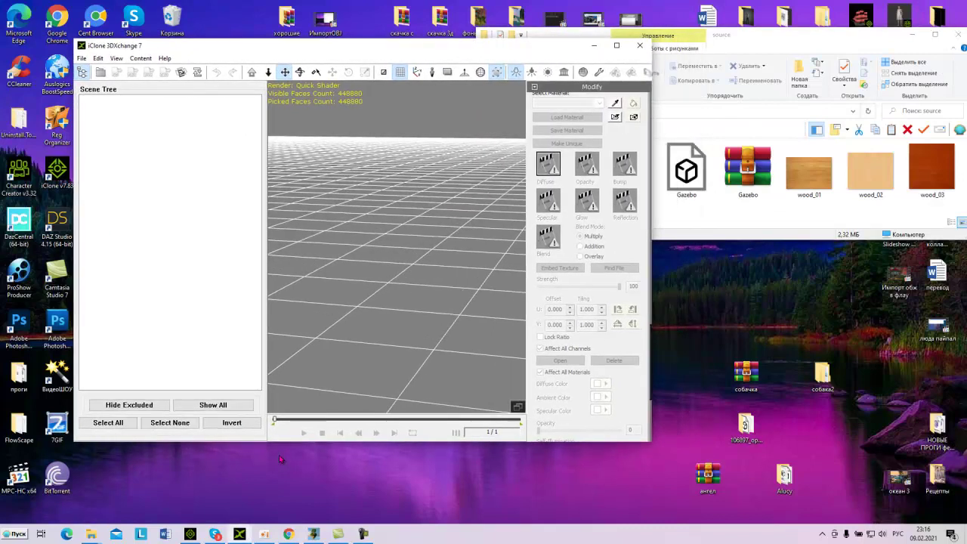
pyautogui.moveTo(687, 172); pyautogui.dragTo(432, 254)
pyautogui.press('Return')
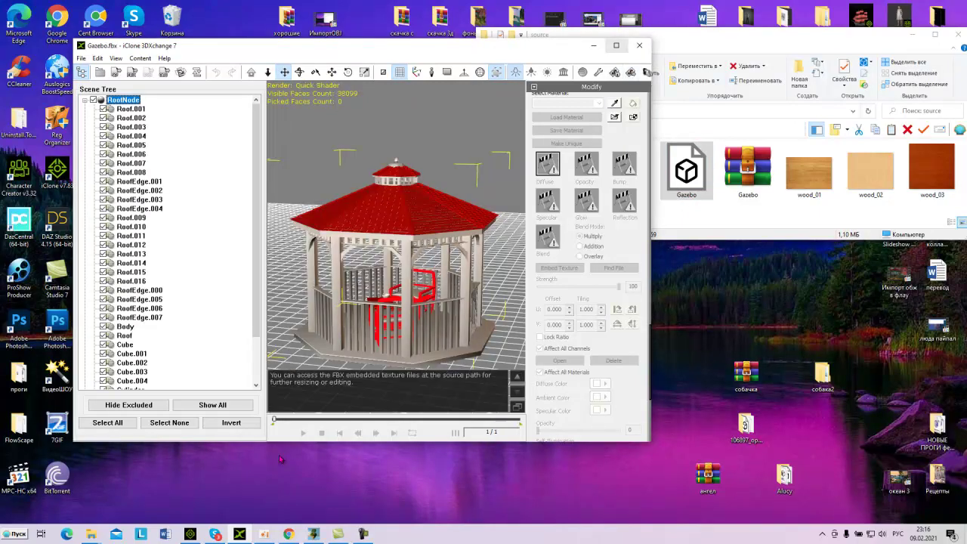
pyautogui.click(617, 46)
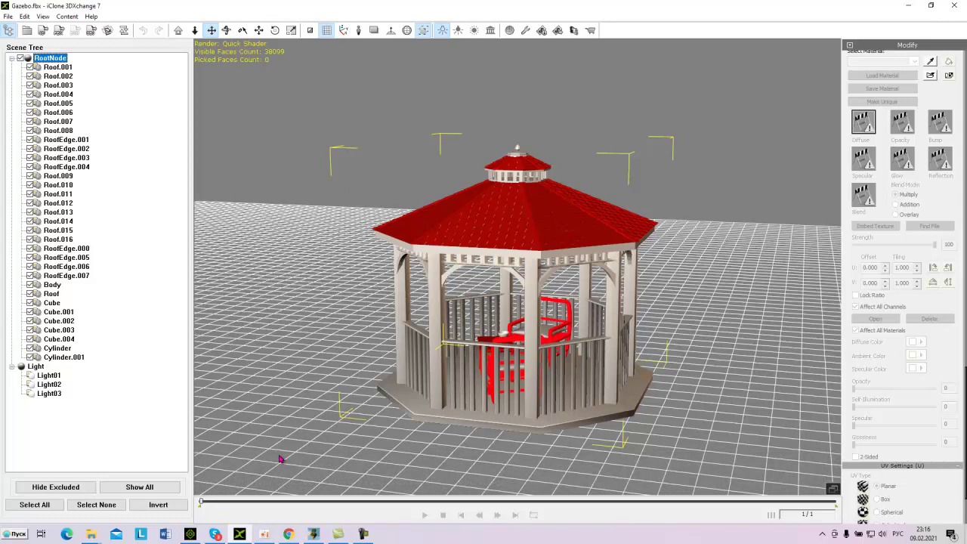
# Apply wood_03 from the source subfolder of 52906_open3dmodel.com as the diffuse texture of the Roof.006 part
pyautogui.press('Down')
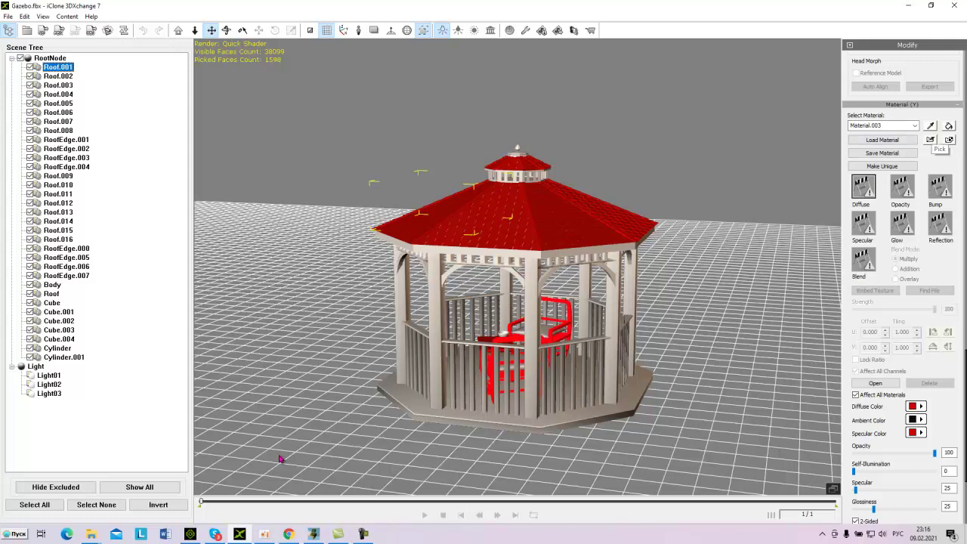
pyautogui.click(281, 454)
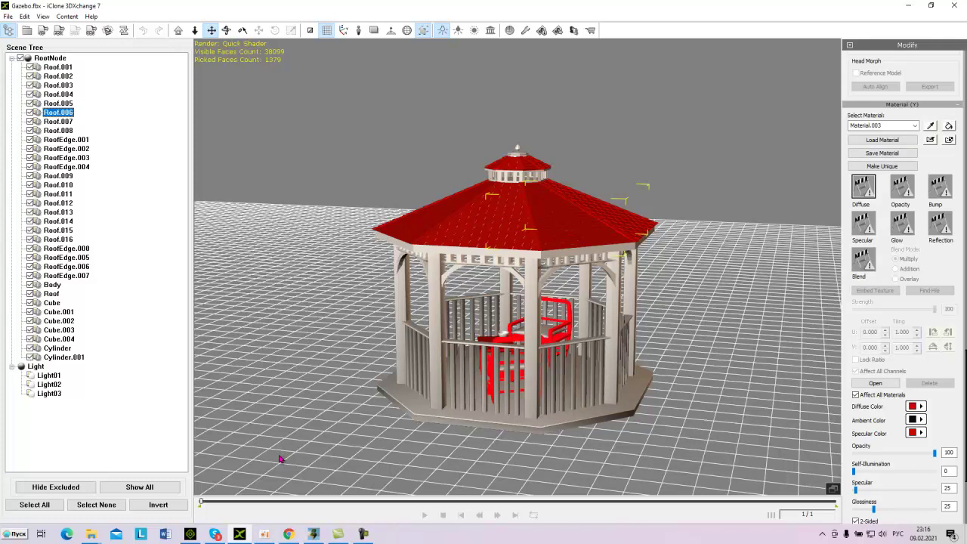
pyautogui.doubleClick(864, 186)
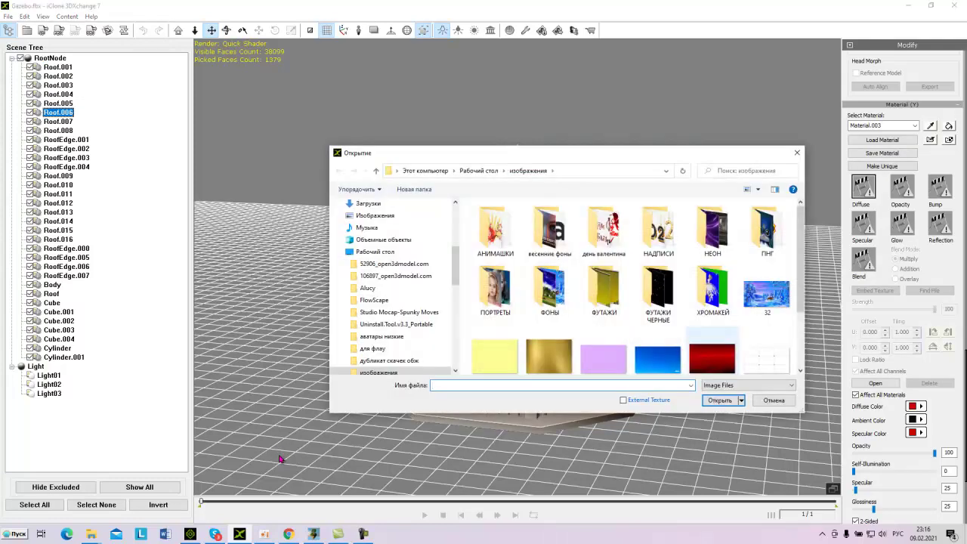
pyautogui.scroll(-1, 713, 348)
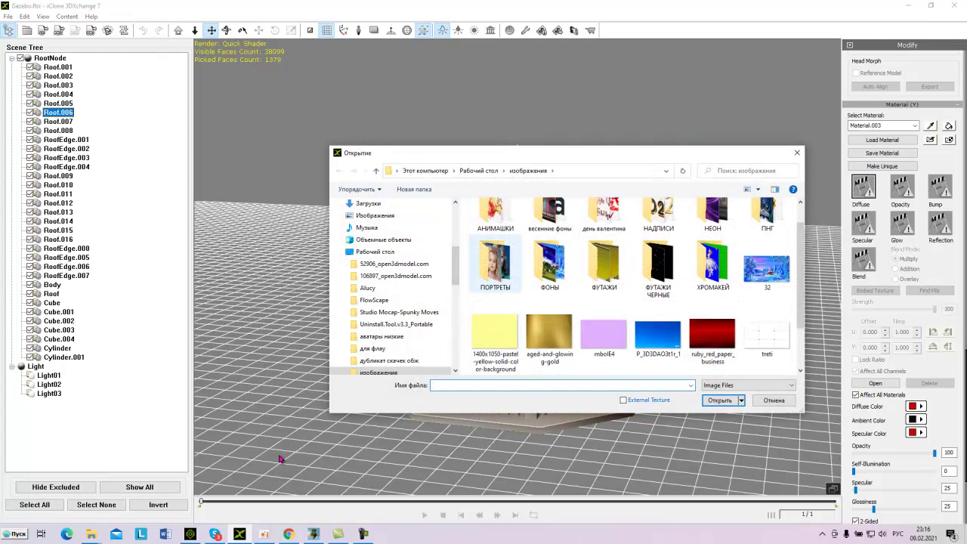
pyautogui.hotkey('alt', 'Up')
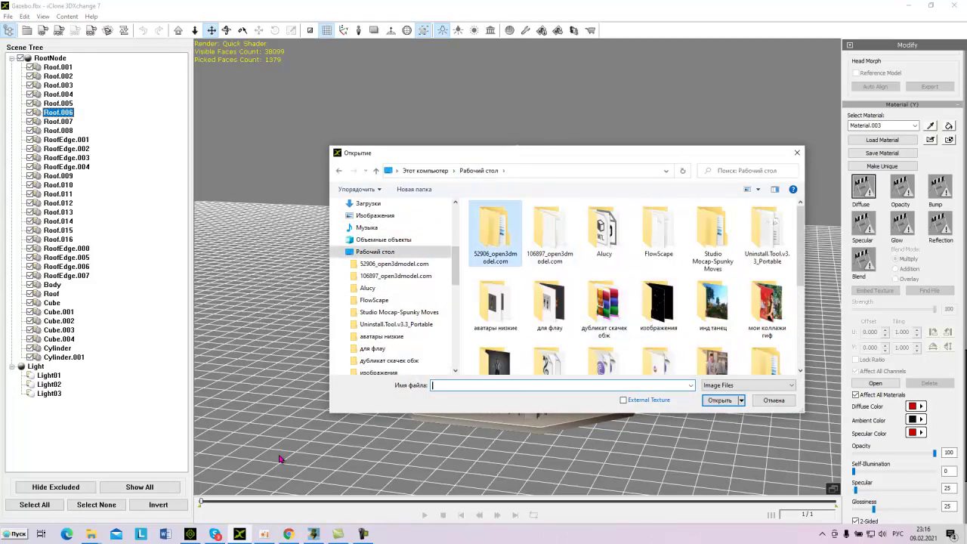
pyautogui.doubleClick(496, 234)
pyautogui.click(489, 219)
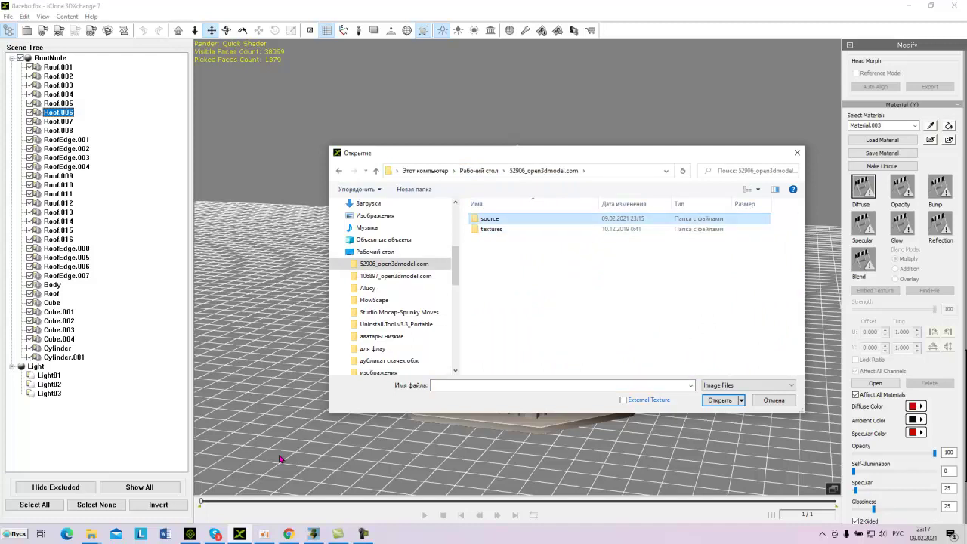
pyautogui.press('Return')
pyautogui.press('Right')
pyautogui.press('Right')
pyautogui.press('Right')
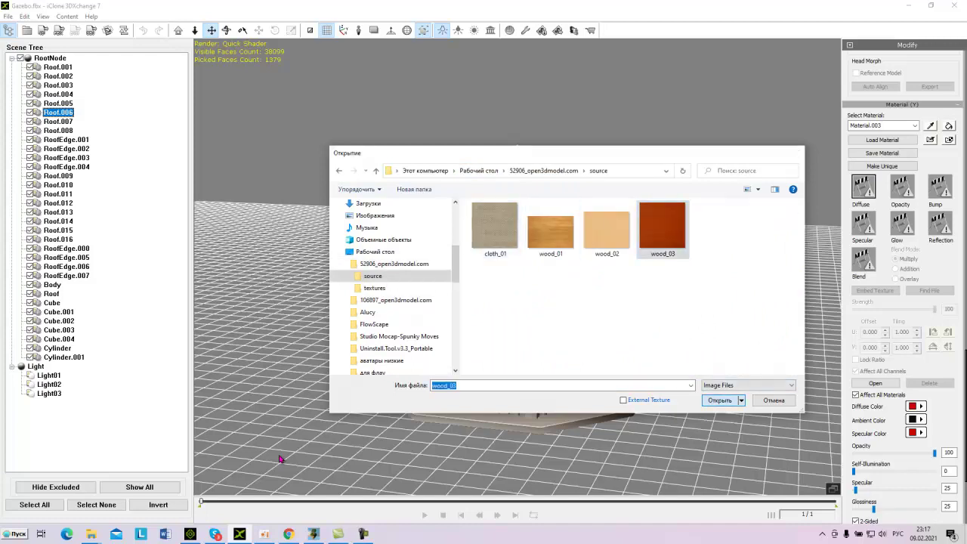
pyautogui.press('Return')
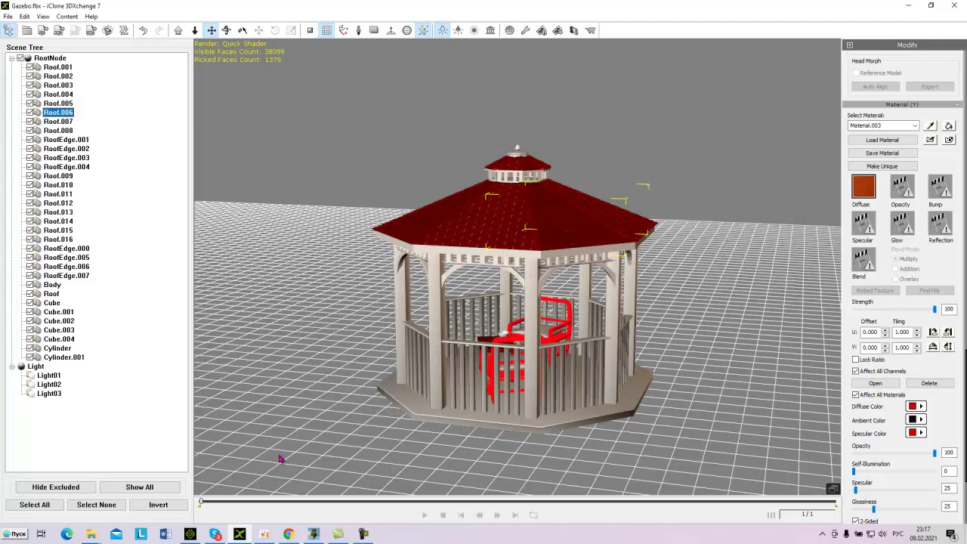
# Go through the roof and roof edge parts after Roof.006 one by one and check their diffuse textures
pyautogui.press('Down')
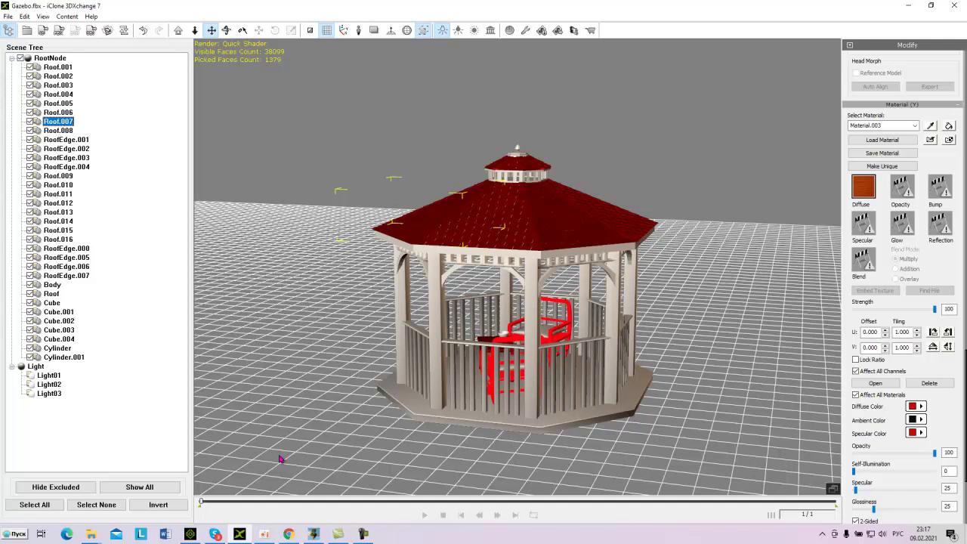
pyautogui.press('Down')
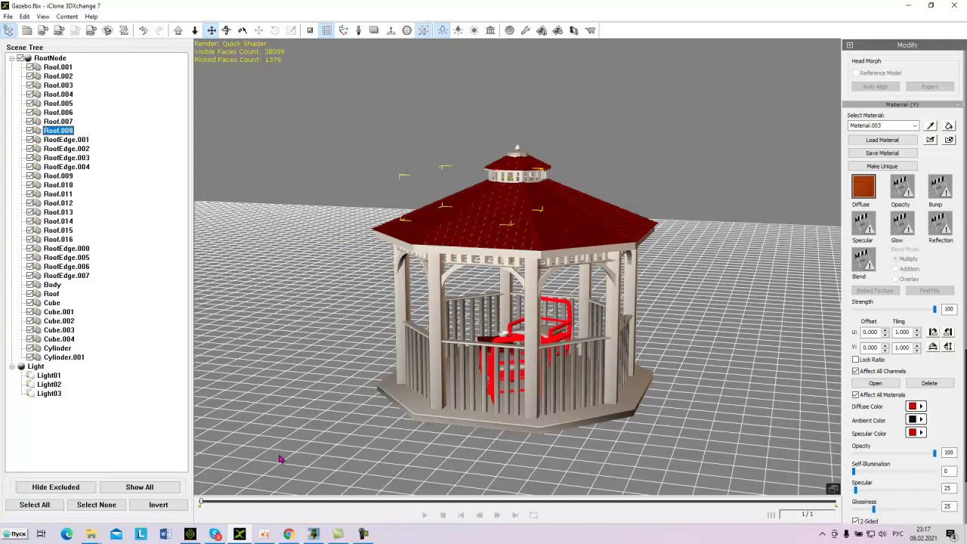
pyautogui.press('Down')
pyautogui.press('Down')
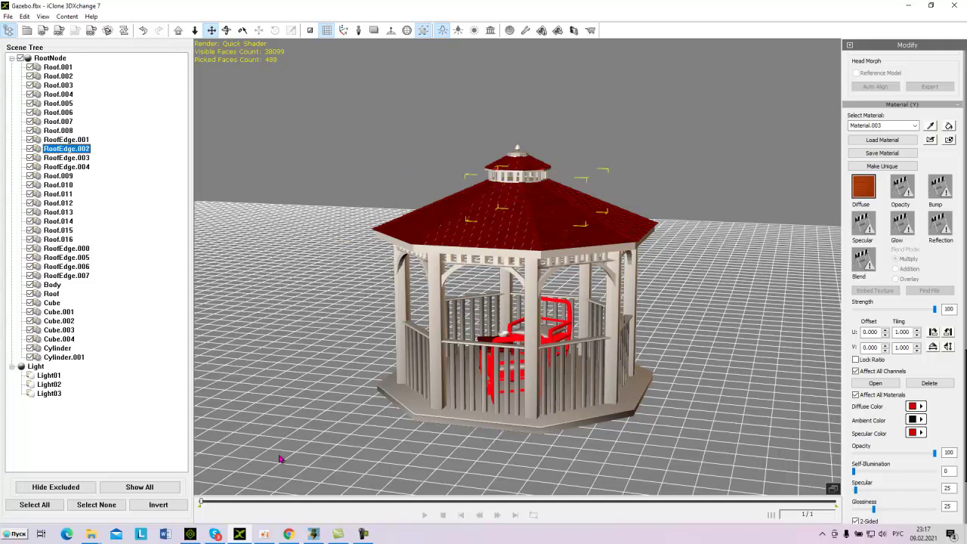
pyautogui.press('Down')
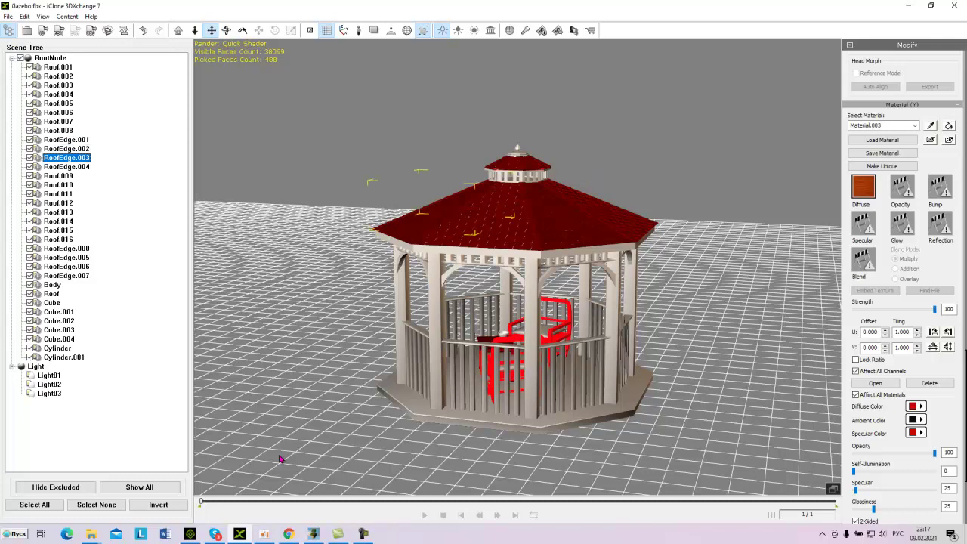
pyautogui.press('Down')
pyautogui.press('Down')
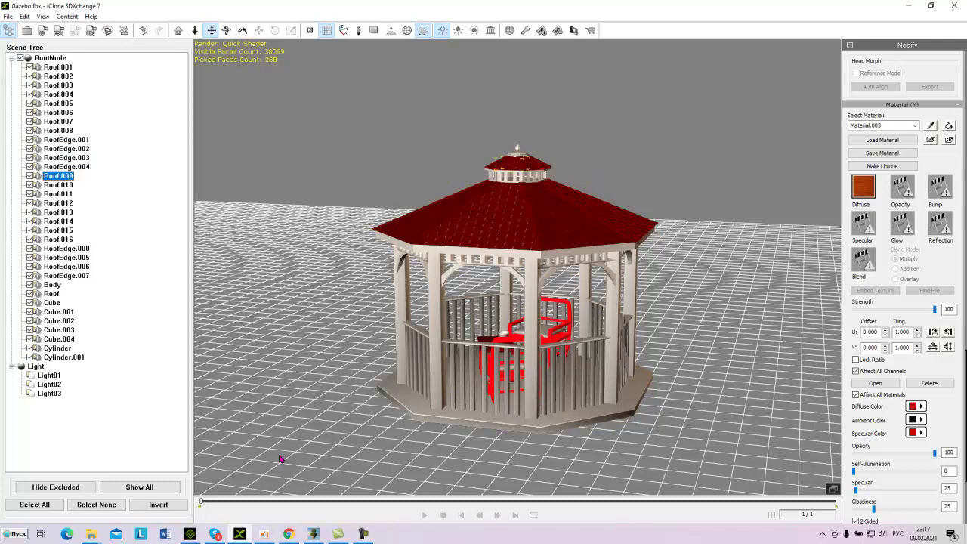
pyautogui.press('Down')
pyautogui.press('Down')
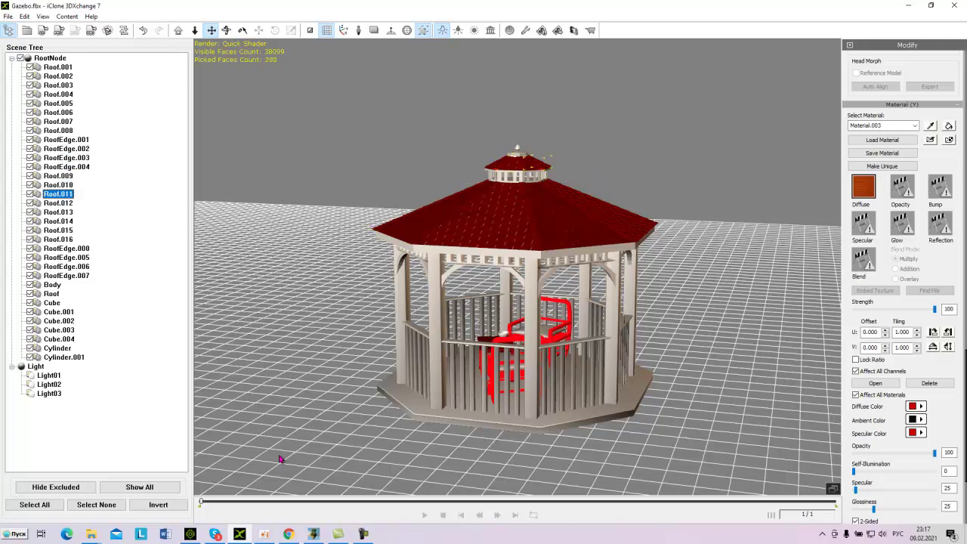
pyautogui.press('Down')
pyautogui.press('Down')
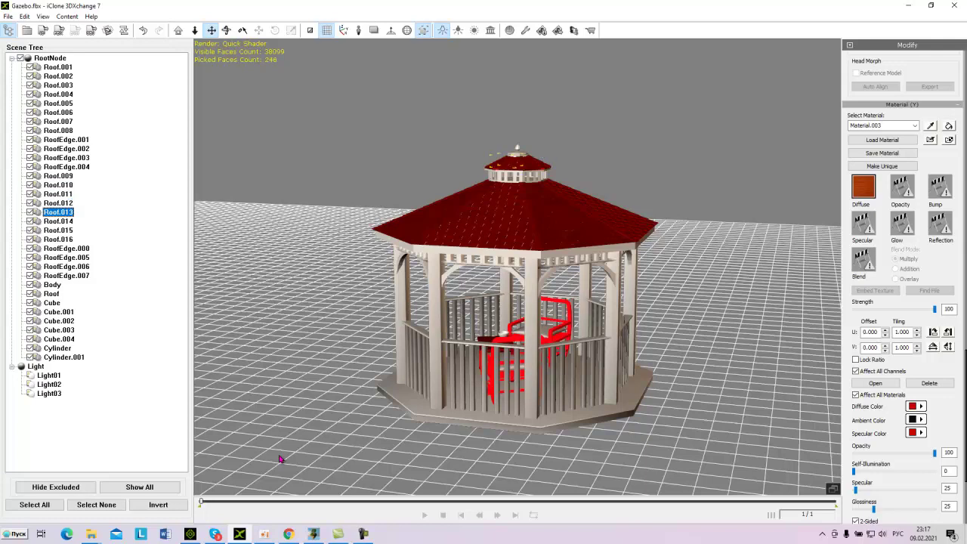
pyautogui.press('Down')
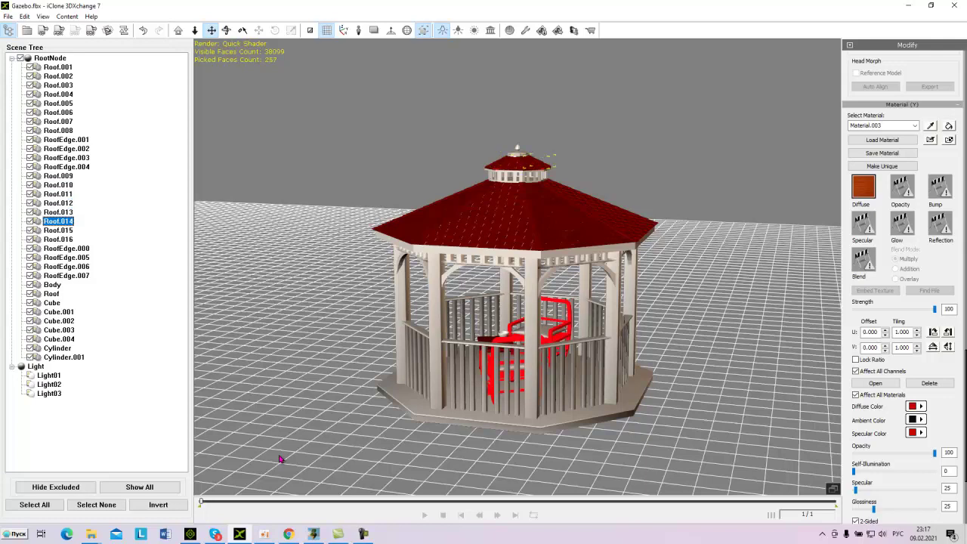
pyautogui.press('Down')
# Return to the start of the scene tree and check the diffuse texture of every part from Roof.002 through RoofEdge.007
pyautogui.press('Home')
pyautogui.press('Down')
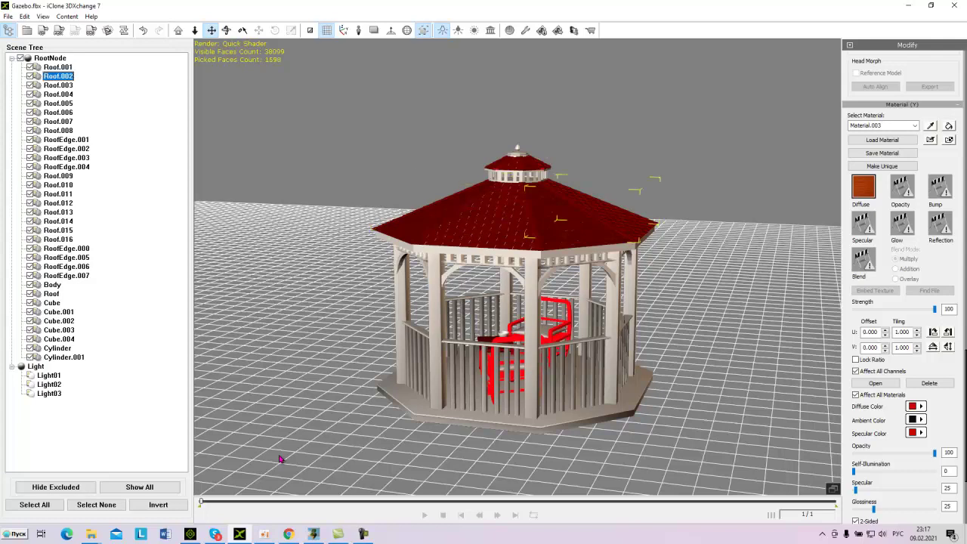
pyautogui.press('Down')
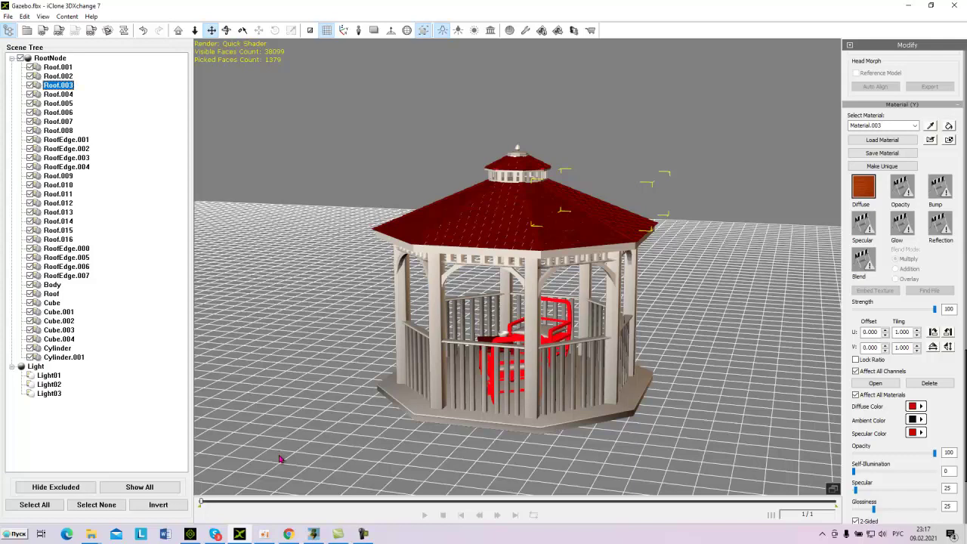
pyautogui.press('Down')
pyautogui.press('Down')
pyautogui.press('Down')
pyautogui.press('Down')
pyautogui.press('Down')
pyautogui.press('Down')
pyautogui.press('Down')
pyautogui.press('Down')
pyautogui.press('Down')
pyautogui.press('Down')
pyautogui.press('Down')
pyautogui.press('Down')
pyautogui.press('Down')
pyautogui.press('Down')
pyautogui.press('Down')
pyautogui.press('Down')
pyautogui.press('Down')
pyautogui.press('Down')
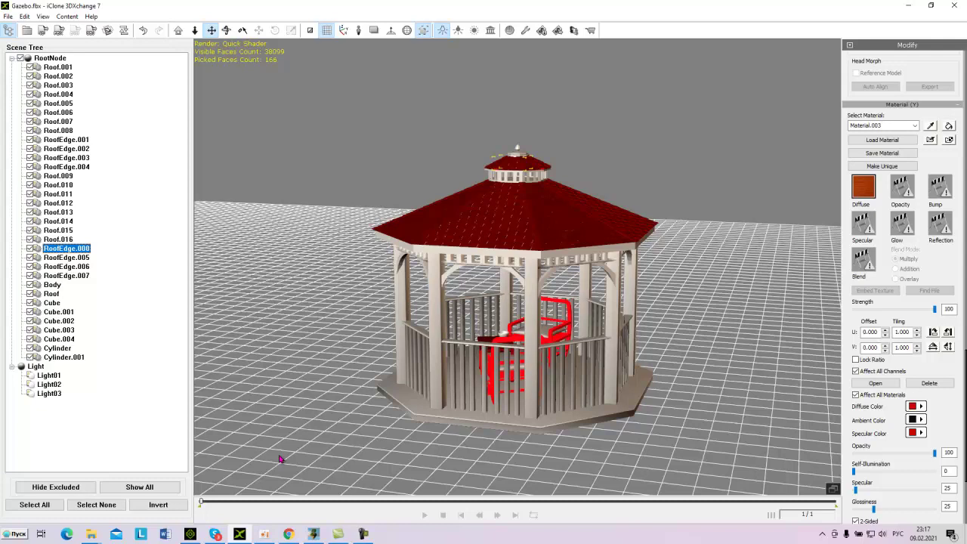
pyautogui.press('Down')
pyautogui.press('Down')
pyautogui.press('Down')
# Apply the cloth_01 image as the diffuse texture of the gazebo's Body part
pyautogui.press('Down')
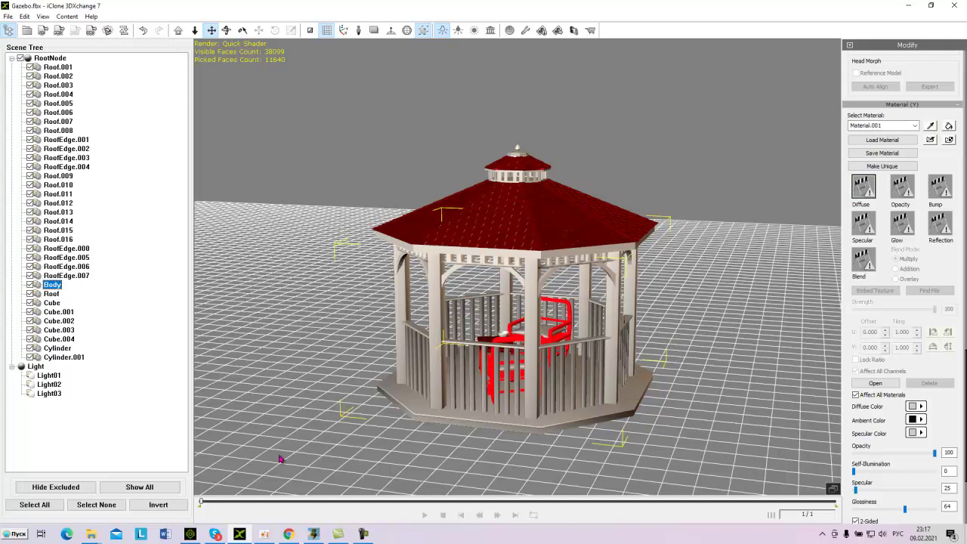
pyautogui.doubleClick(864, 187)
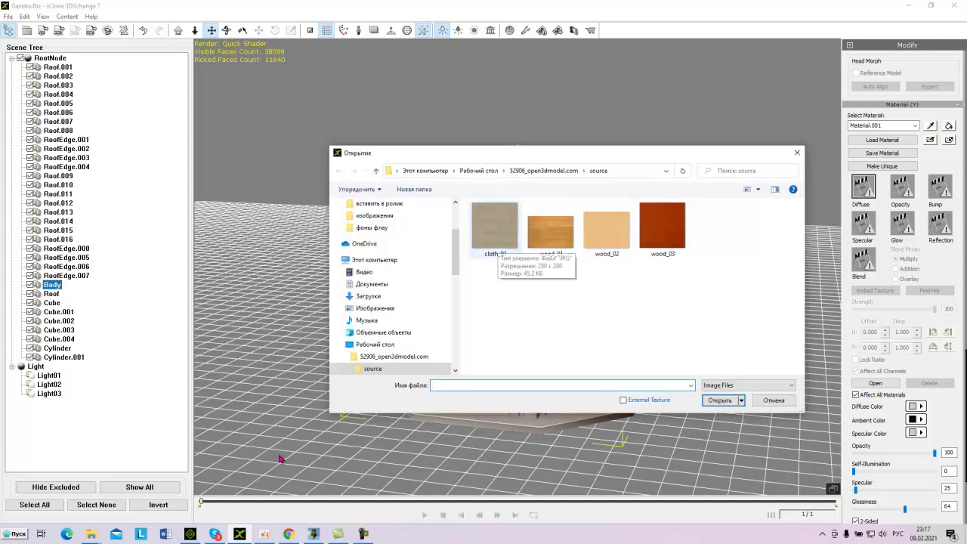
pyautogui.click(497, 239)
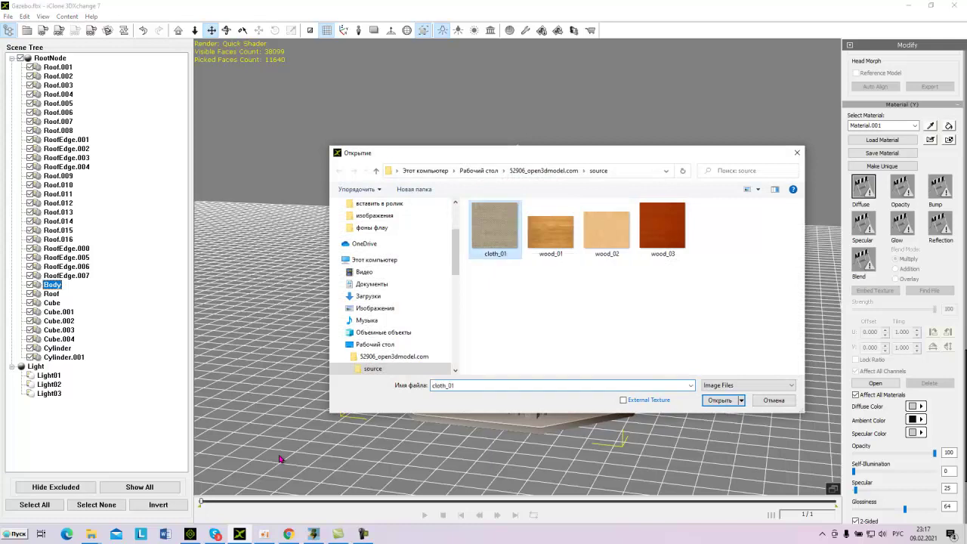
pyautogui.press('Return')
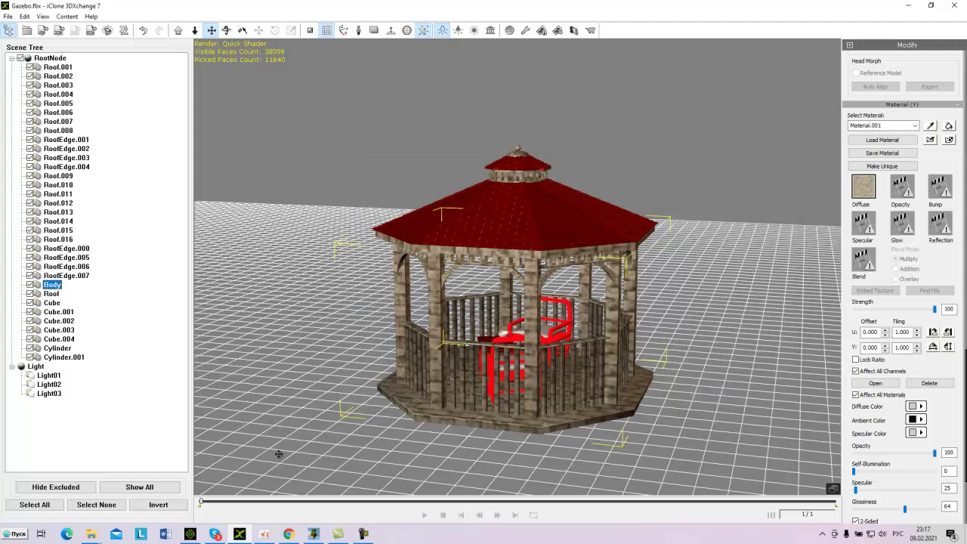
# Check the textures of the Roof and Cube parts, then apply wood_03 as the diffuse texture of Cube.001
pyautogui.press('Down')
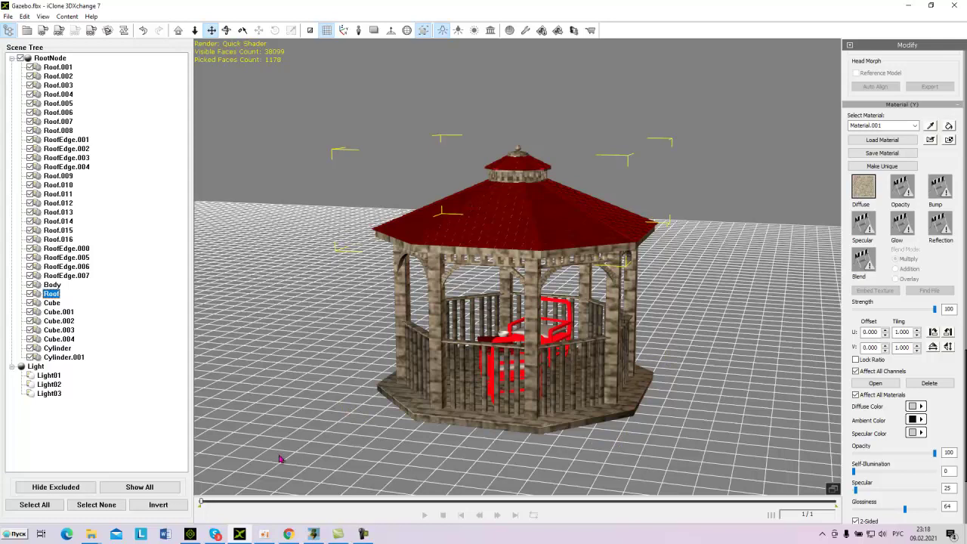
pyautogui.press('Down')
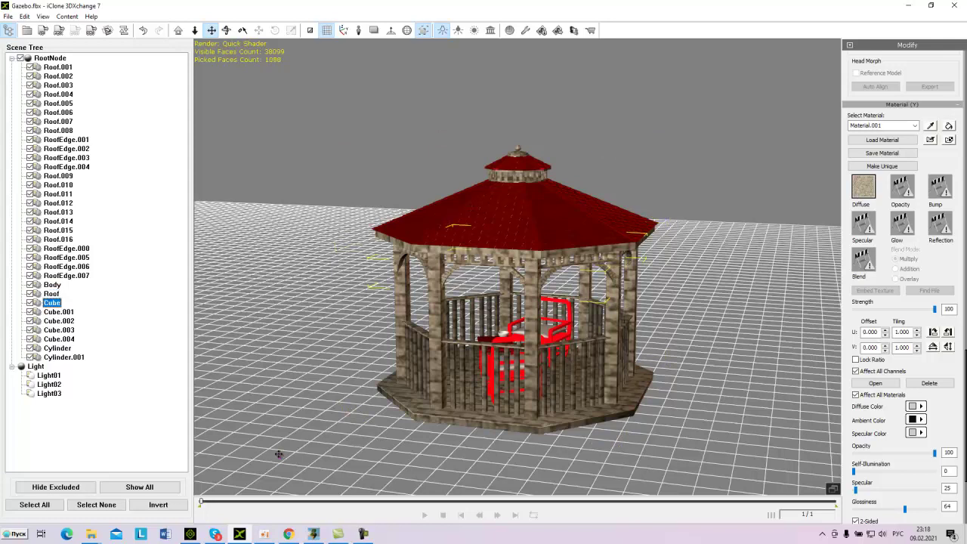
pyautogui.press('Down')
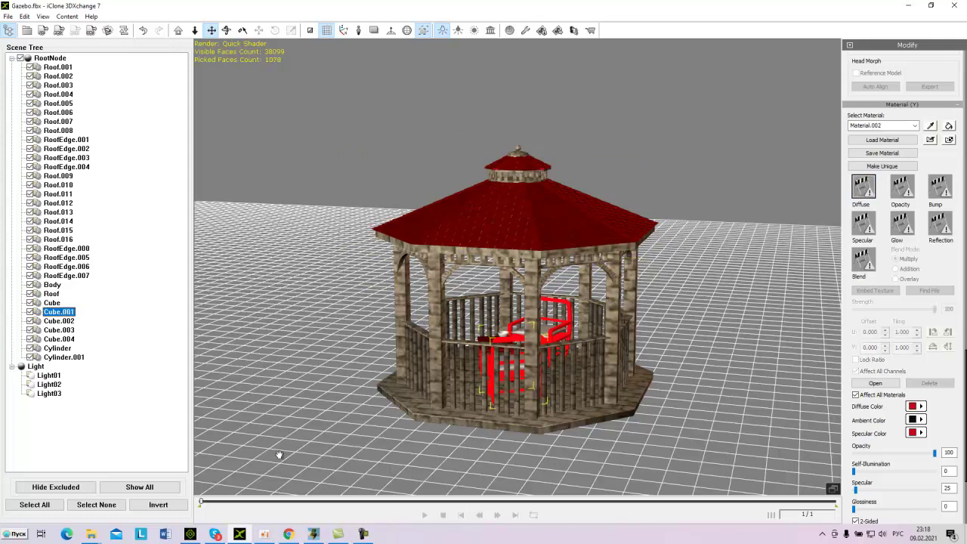
pyautogui.press('Return')
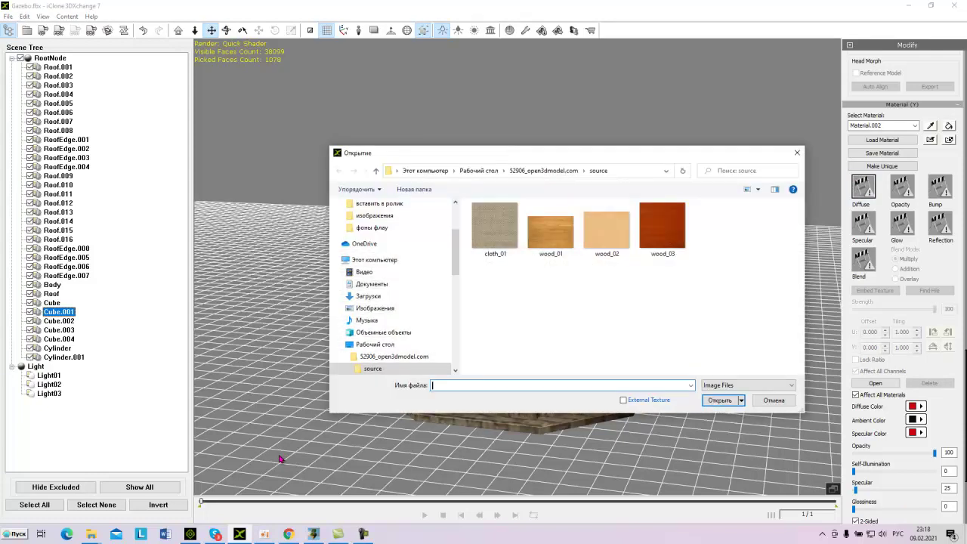
pyautogui.hotkey('alt', 'Tab')
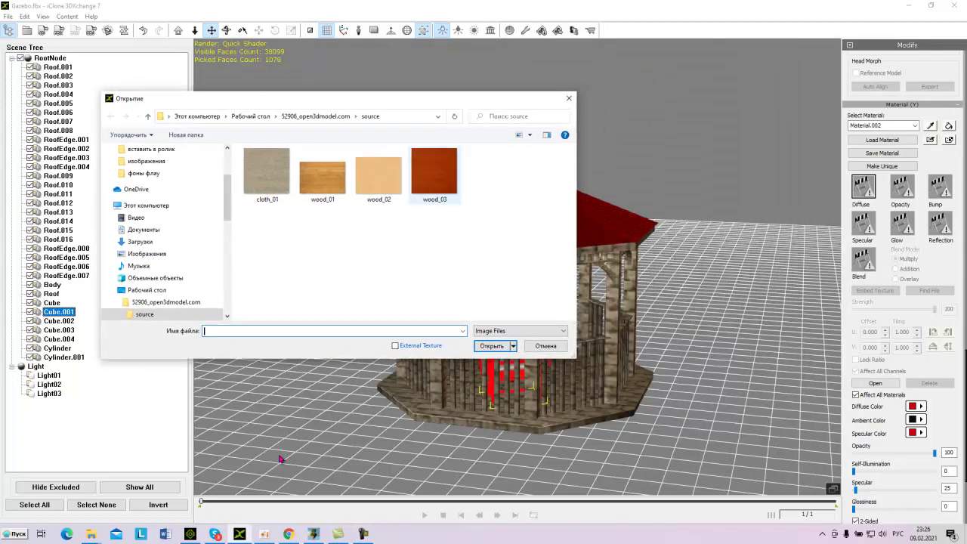
pyautogui.press('Return')
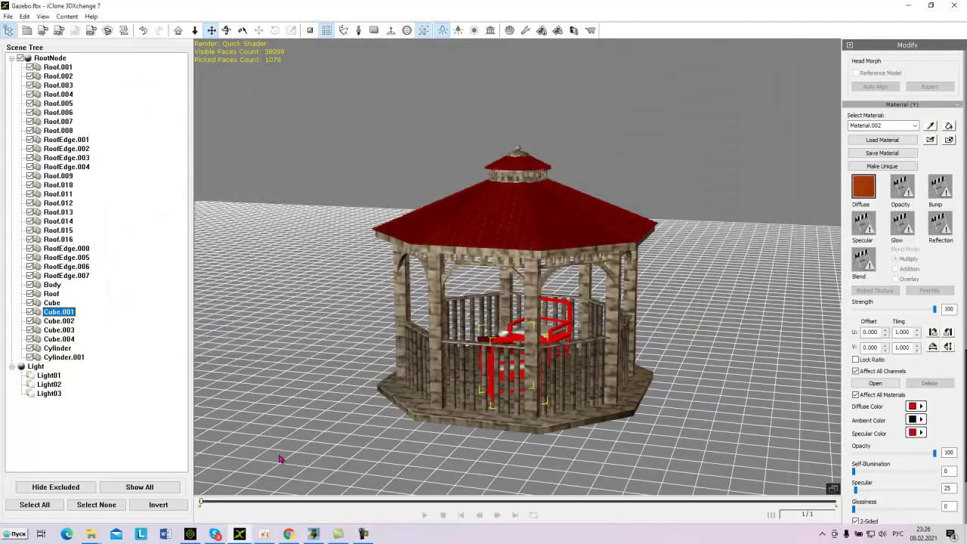
# Apply the wood_03 image as the diffuse texture of the Cube.002 part
pyautogui.press('Down')
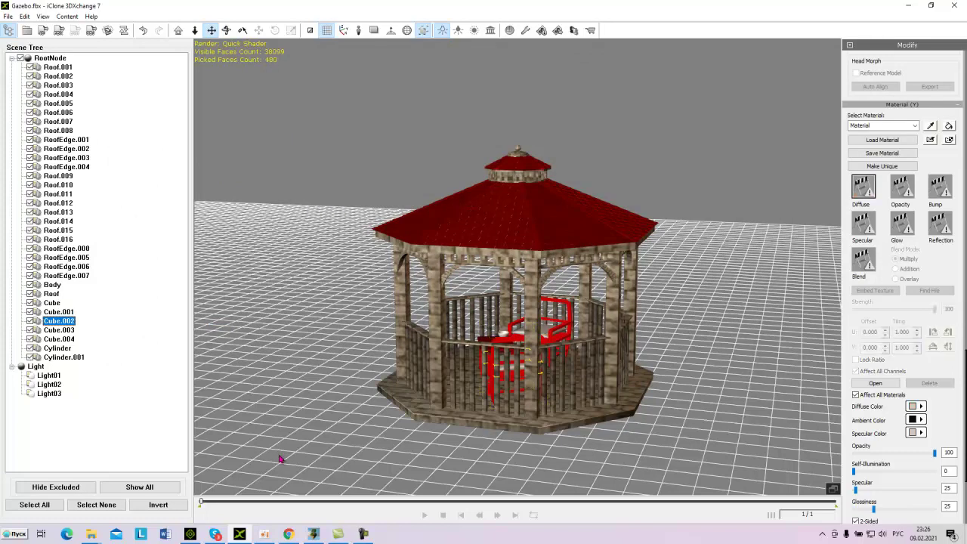
pyautogui.doubleClick(864, 187)
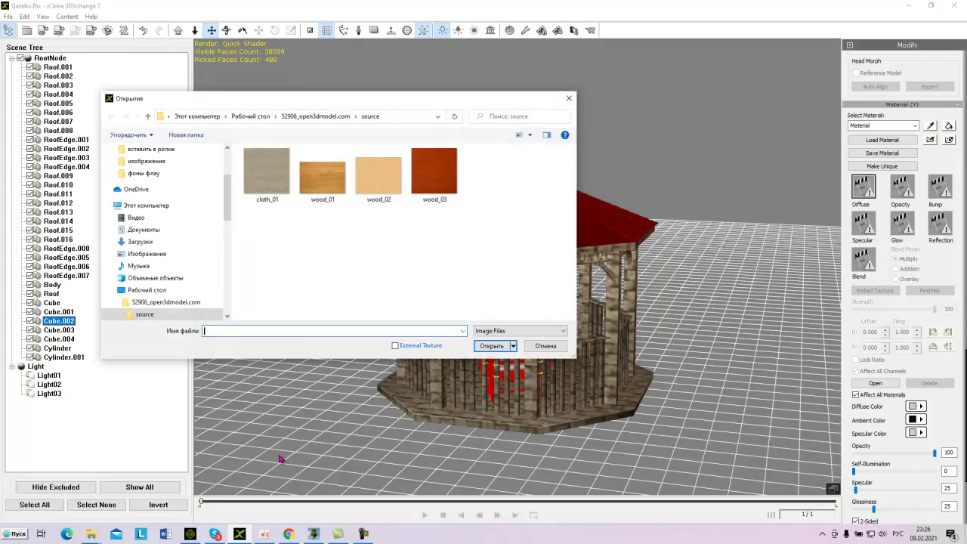
pyautogui.click(435, 175)
pyautogui.press('Return')
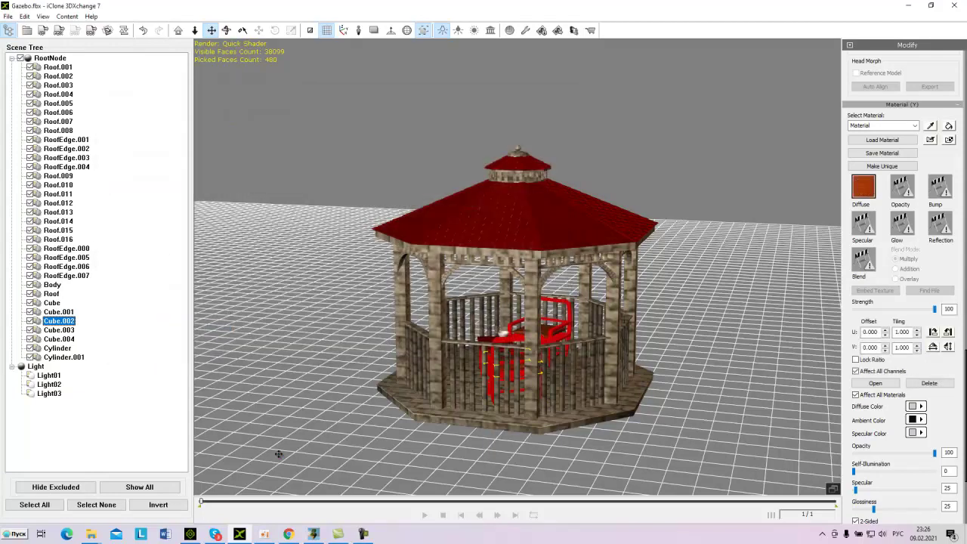
# Check the diffuse textures of the Cube.003, Cube.004 and Cylinder parts
pyautogui.press('Down')
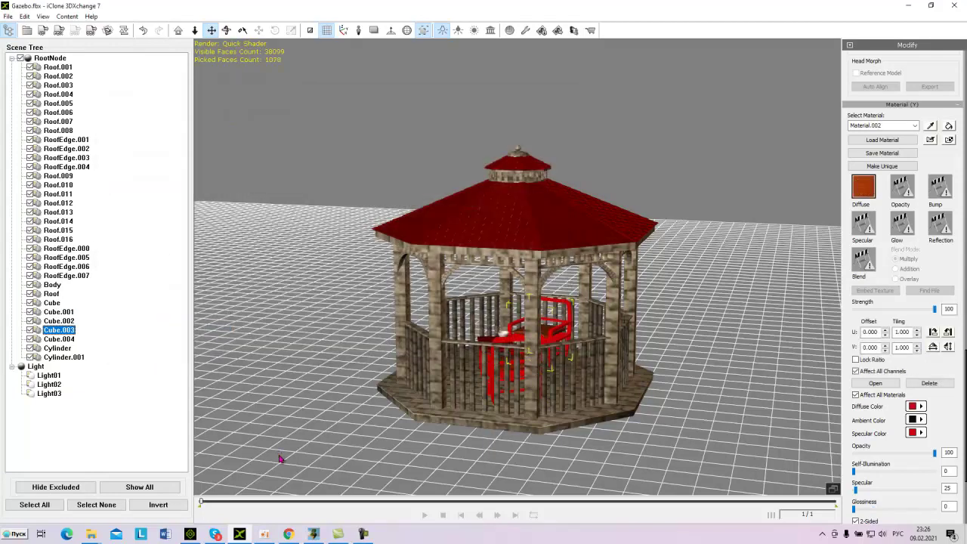
pyautogui.press('Down')
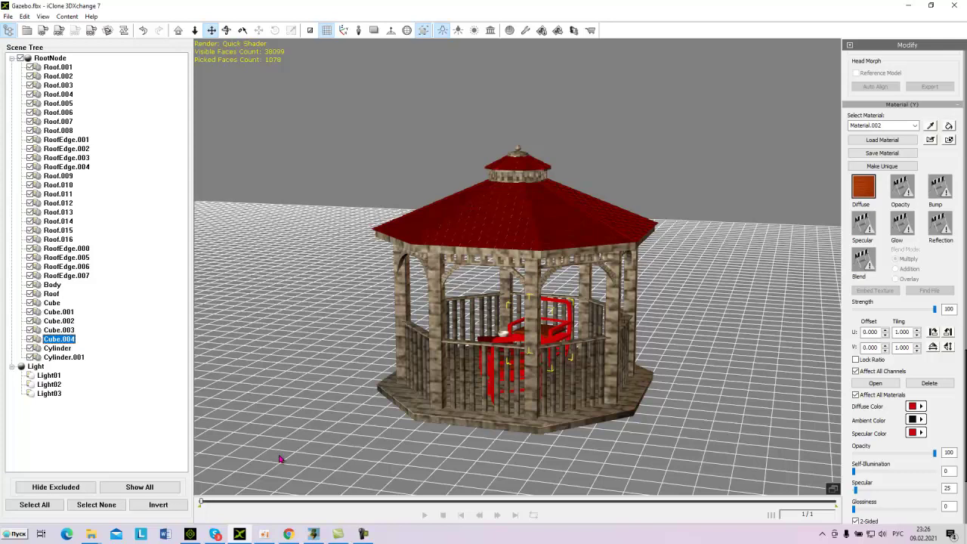
pyautogui.press('Down')
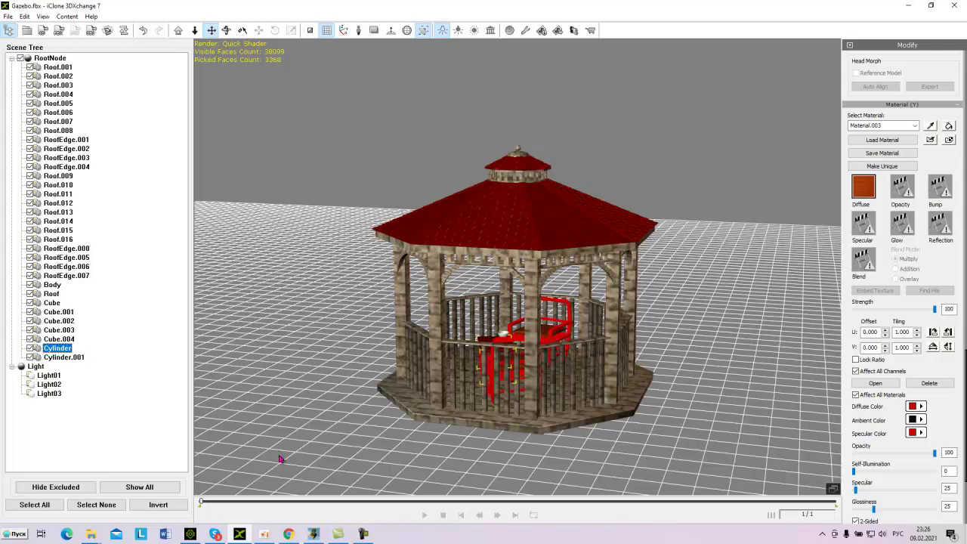
# Apply the wood_02 image as the diffuse texture of the Cylinder.001 part
pyautogui.press('Down')
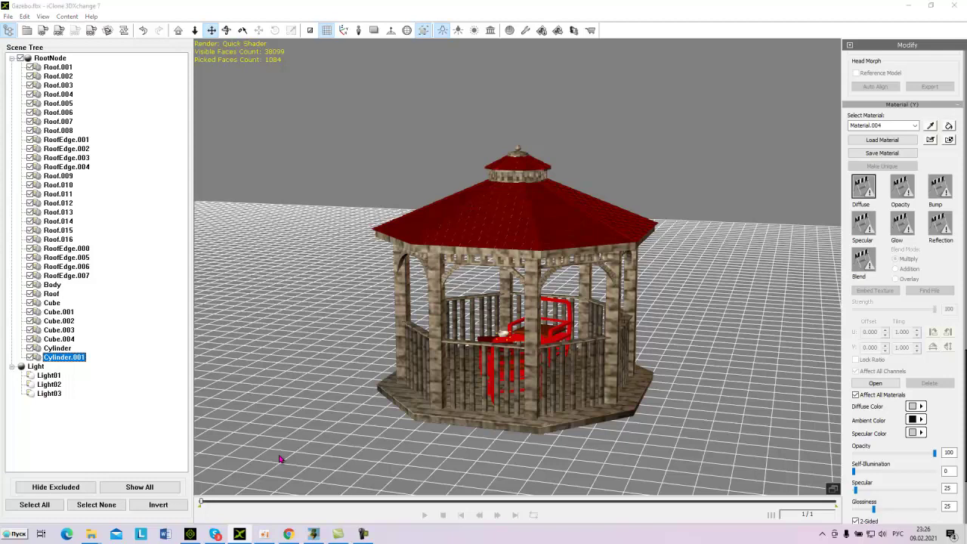
pyautogui.doubleClick(864, 187)
pyautogui.click(379, 176)
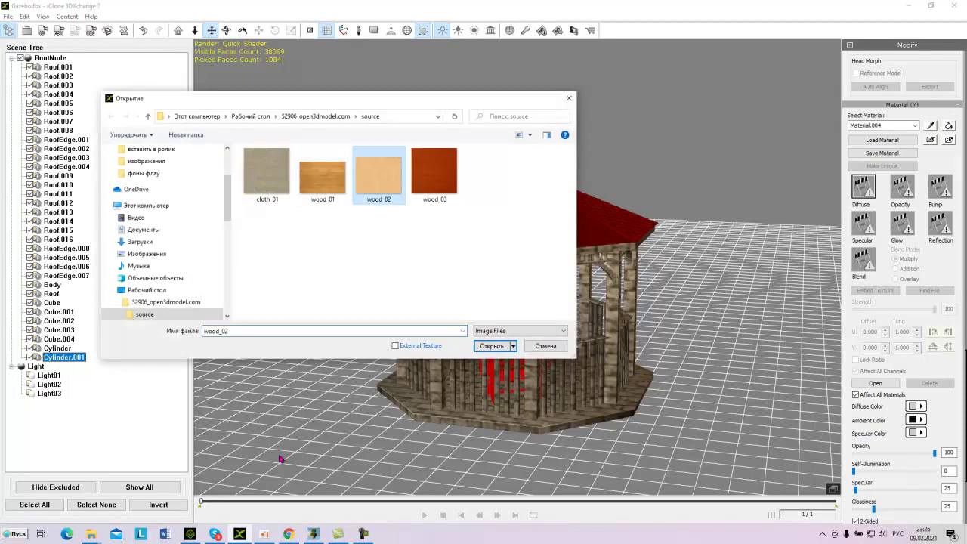
pyautogui.press('Return')
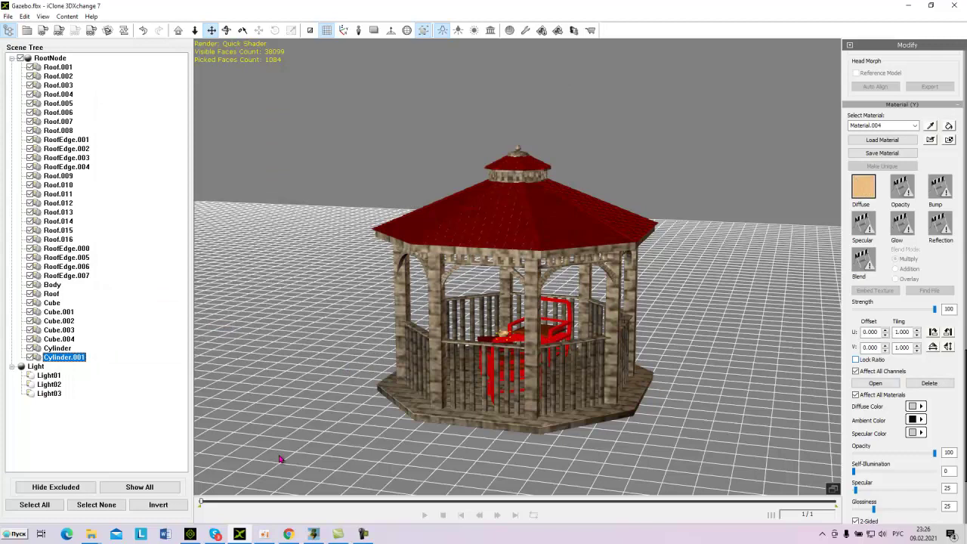
pyautogui.scroll(-2, 869, 333)
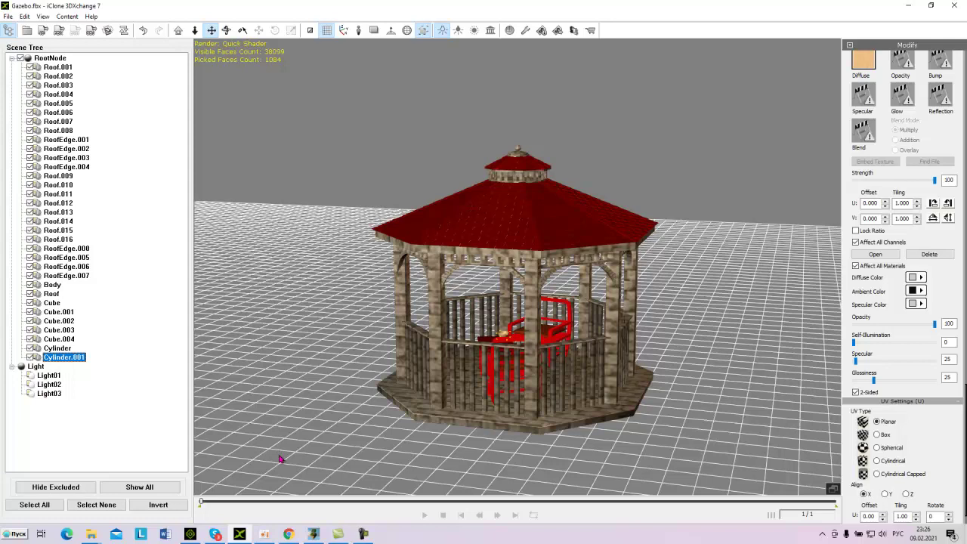
# Select all mesh parts of the gazebo and export them to the desktop as an OBJ named Gazebo with the Z-Up axis
pyautogui.press('Tab')
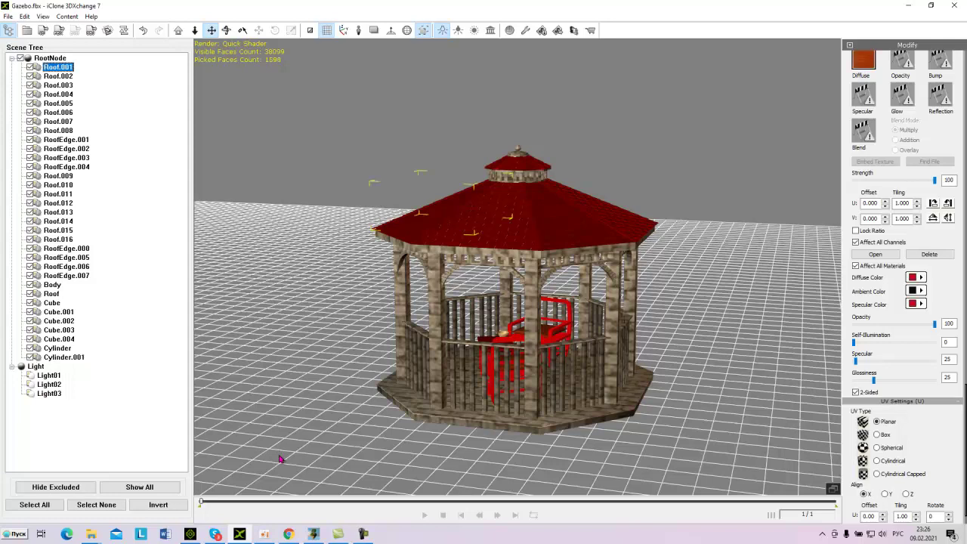
pyautogui.hotkey('ctrl', 'a')
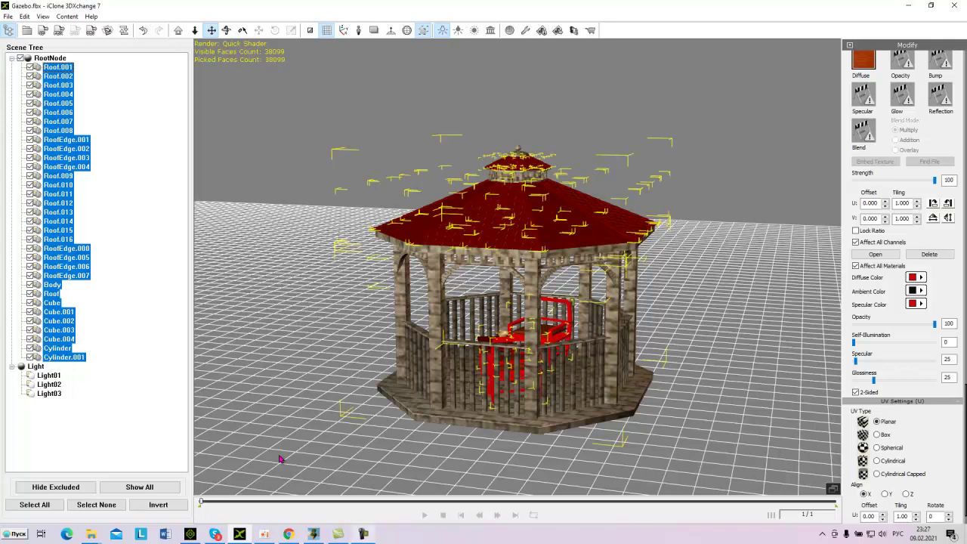
pyautogui.press('F9')
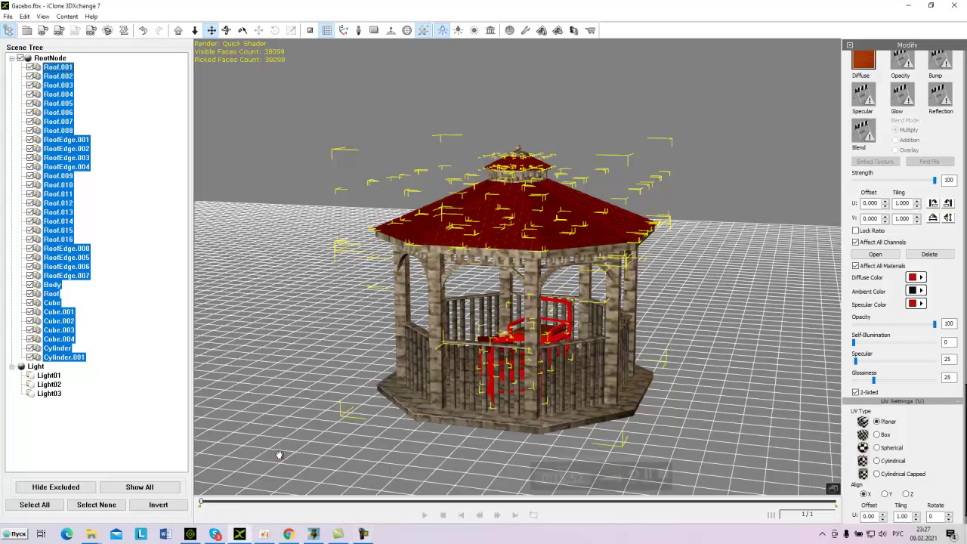
pyautogui.scroll(1, 280, 459)
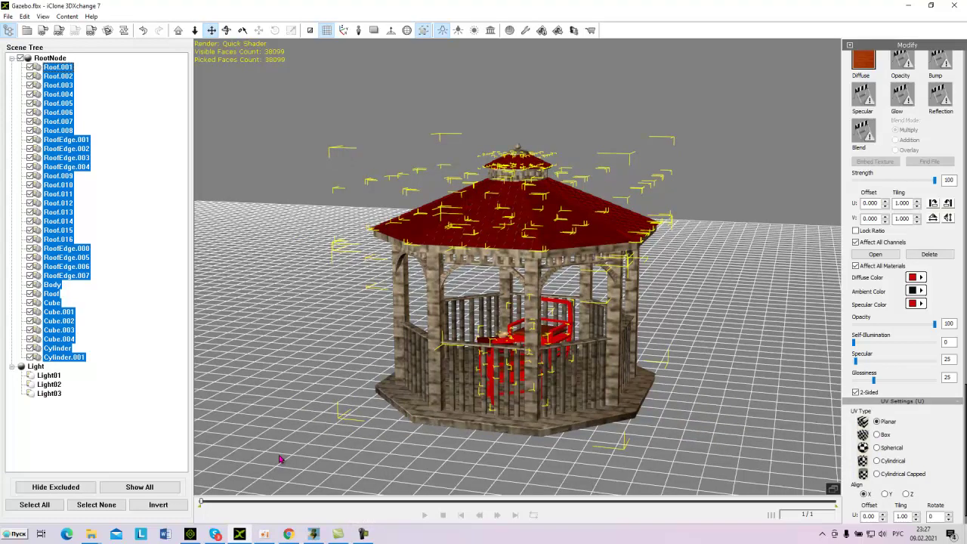
pyautogui.click(91, 30)
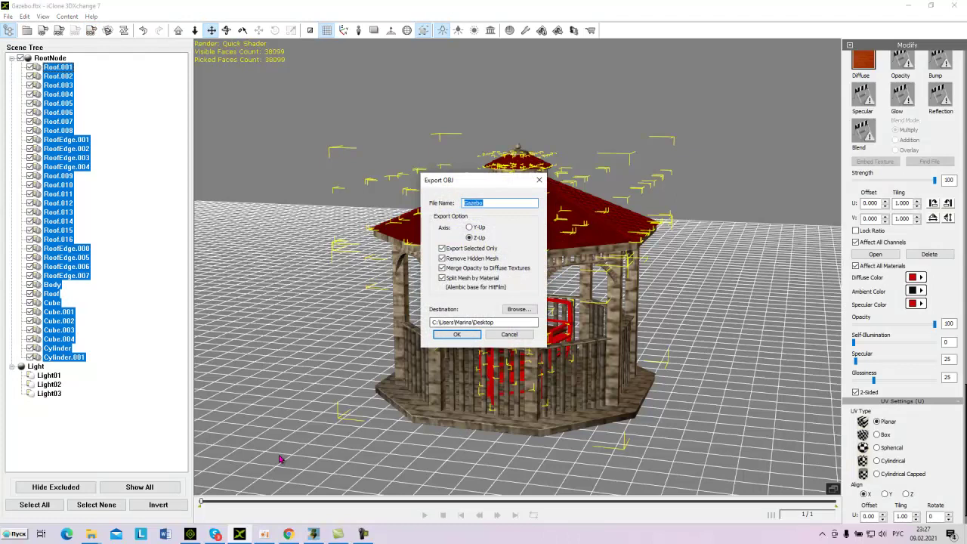
pyautogui.press('Return')
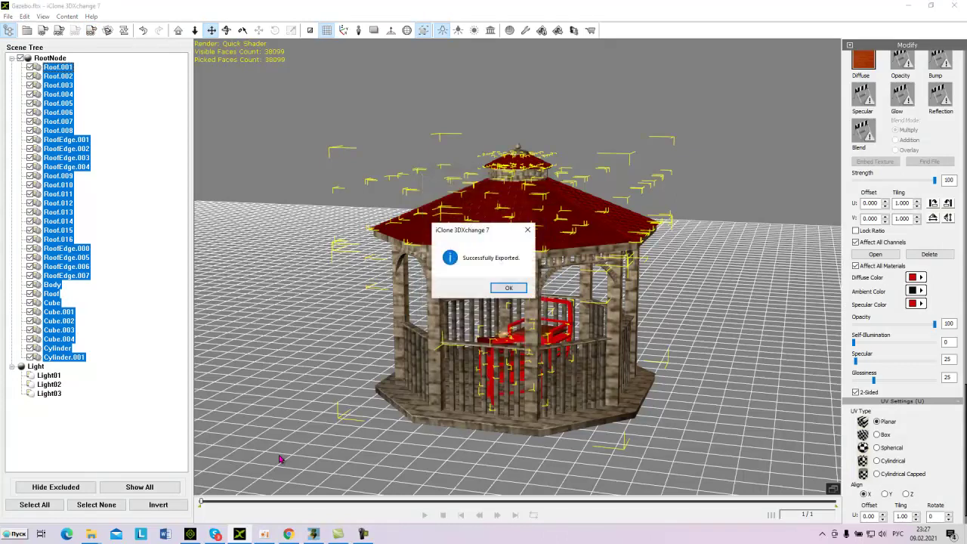
pyautogui.press('Return')
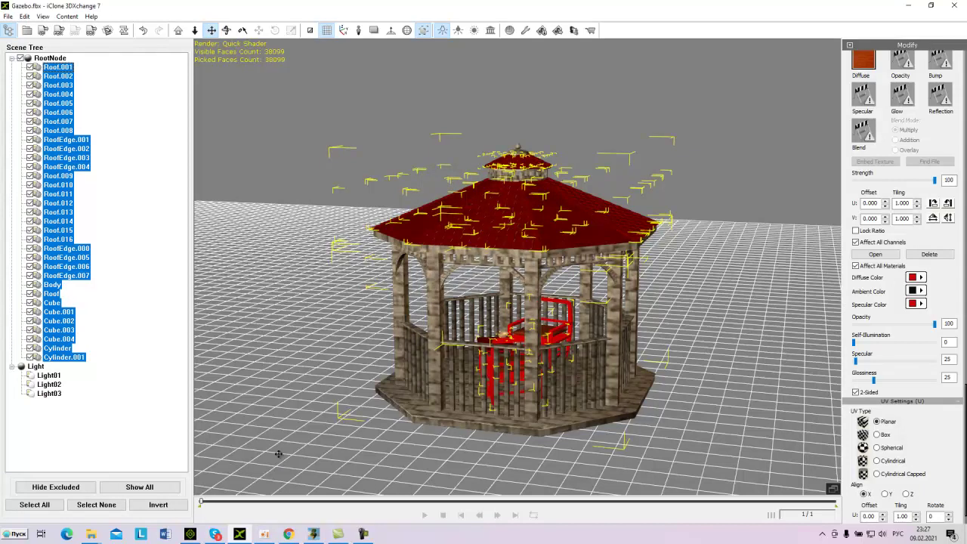
# Switch to the desktop, move the exported Gazebo folder to a free spot and close the source folder window
pyautogui.click(908, 5)
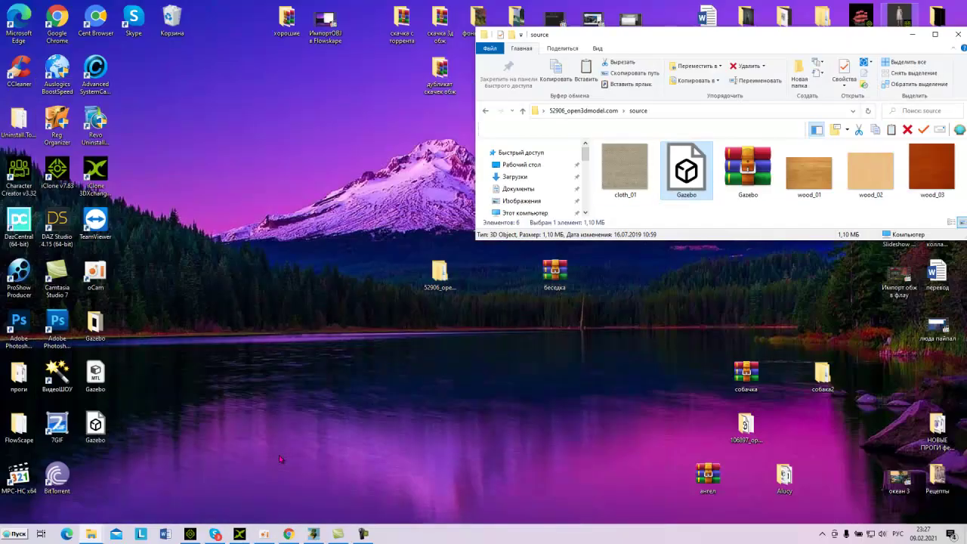
pyautogui.moveTo(95, 323)
pyautogui.mouseDown()
pyautogui.moveTo(120, 319)
pyautogui.moveTo(324, 200)
pyautogui.moveTo(325, 213)
pyautogui.mouseUp()
pyautogui.moveTo(846, 35); pyautogui.dragTo(780, 38)
pyautogui.click(892, 38)
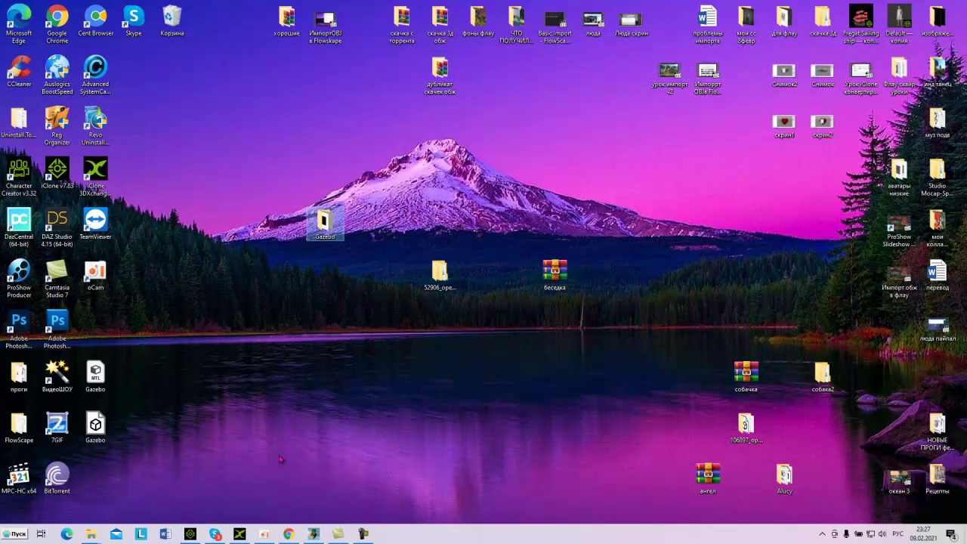
# Look through the textures in the Gazebo folder and move the Gazebo OBJ and MTL files from the desktop into it
pyautogui.doubleClick(325, 223)
pyautogui.scroll(-1, 680, 185)
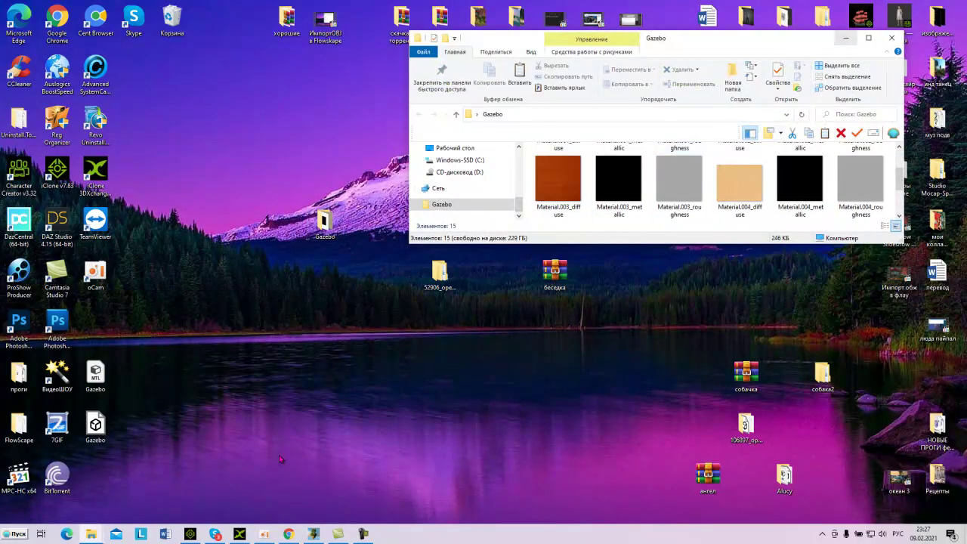
pyautogui.click(868, 37)
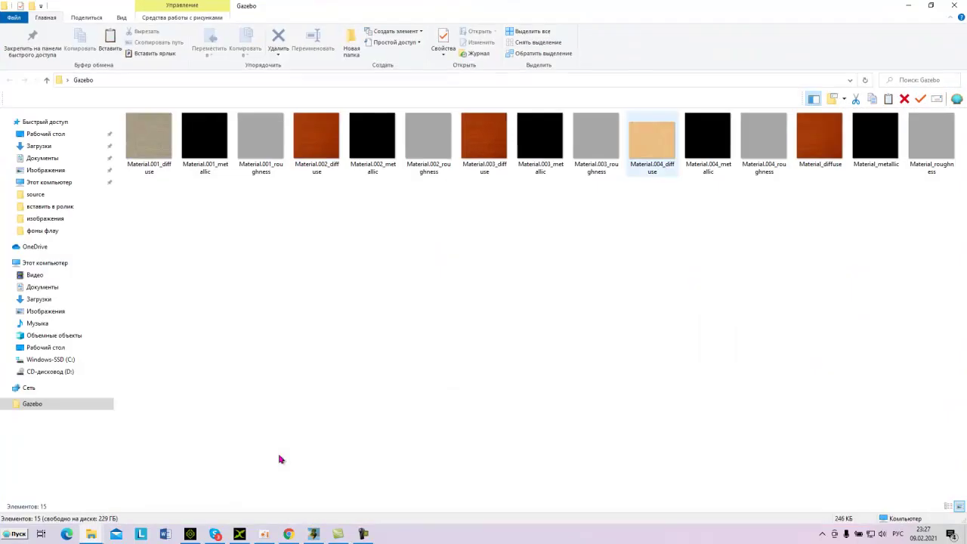
pyautogui.click(932, 5)
pyautogui.moveTo(127, 356)
pyautogui.mouseDown()
pyautogui.moveTo(100, 362)
pyautogui.moveTo(89, 424)
pyautogui.mouseUp()
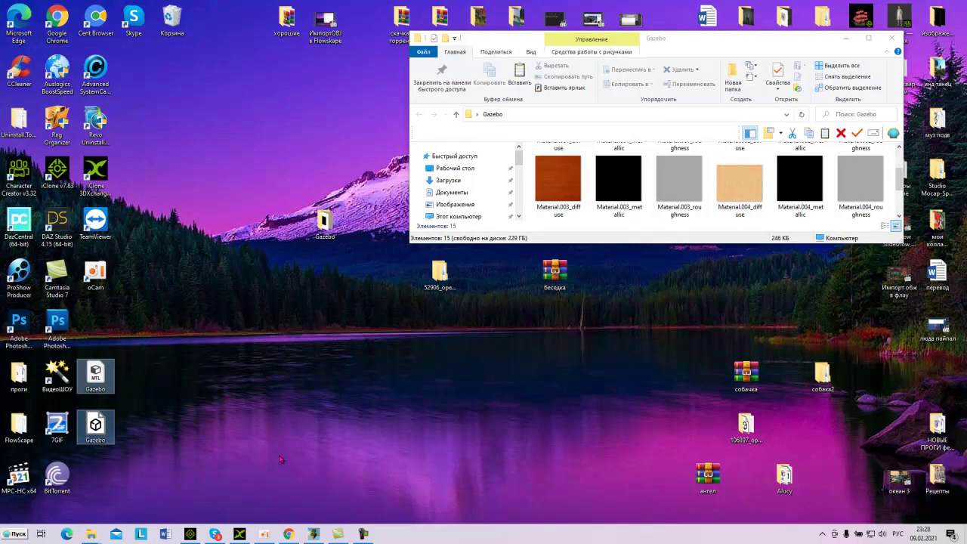
pyautogui.rightClick(94, 427)
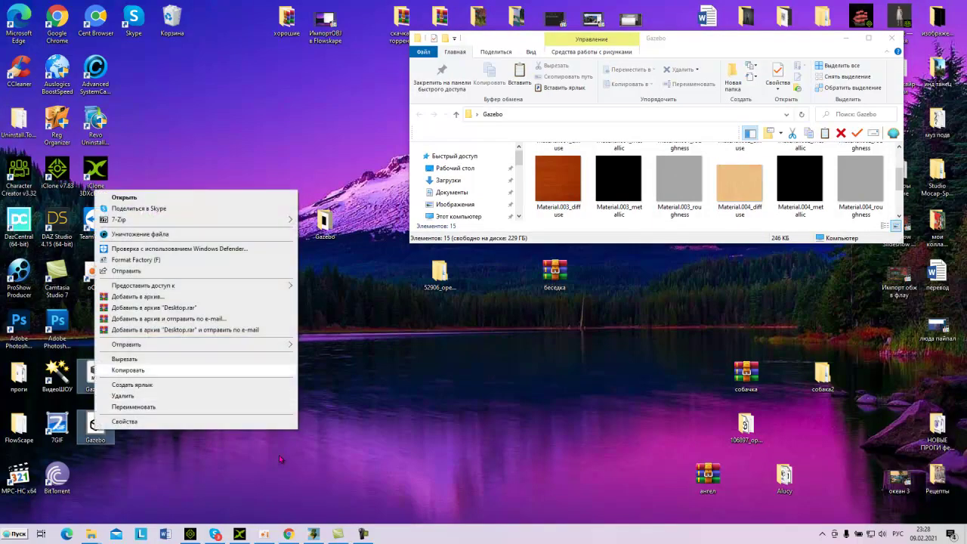
pyautogui.click(124, 359)
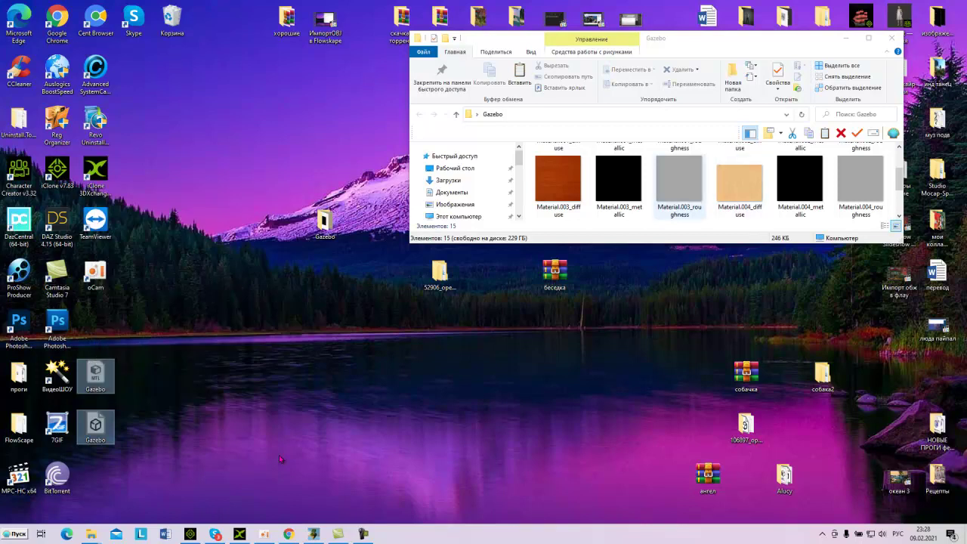
pyautogui.rightClick(652, 213)
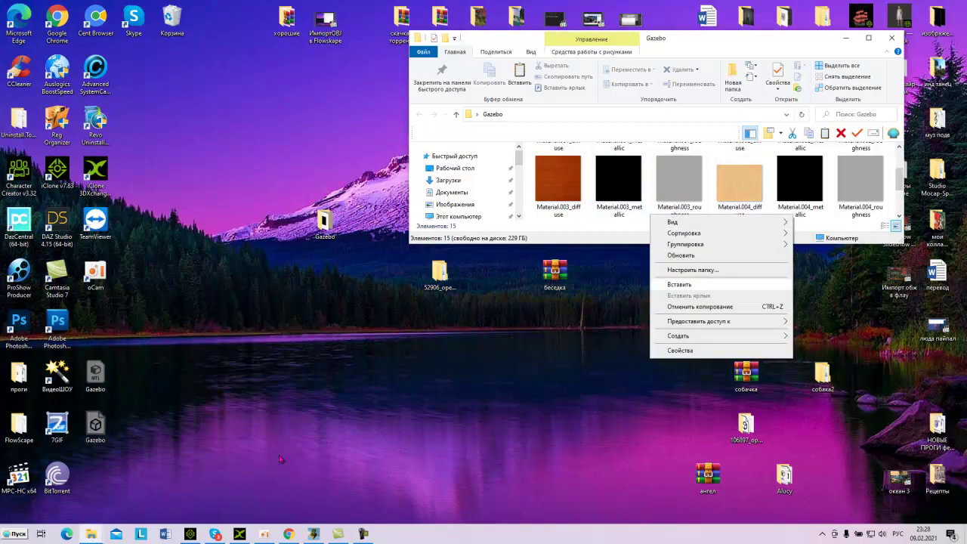
pyautogui.click(673, 284)
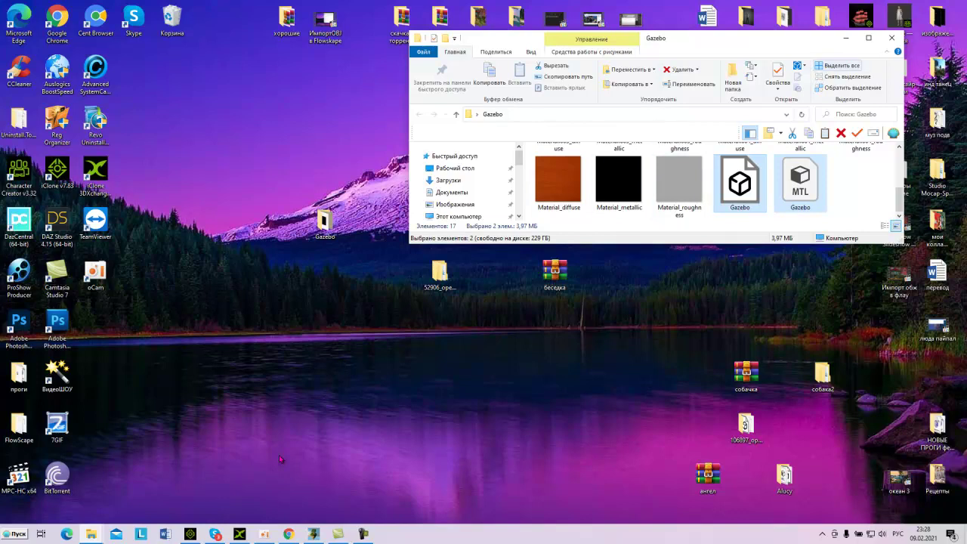
pyautogui.click(892, 37)
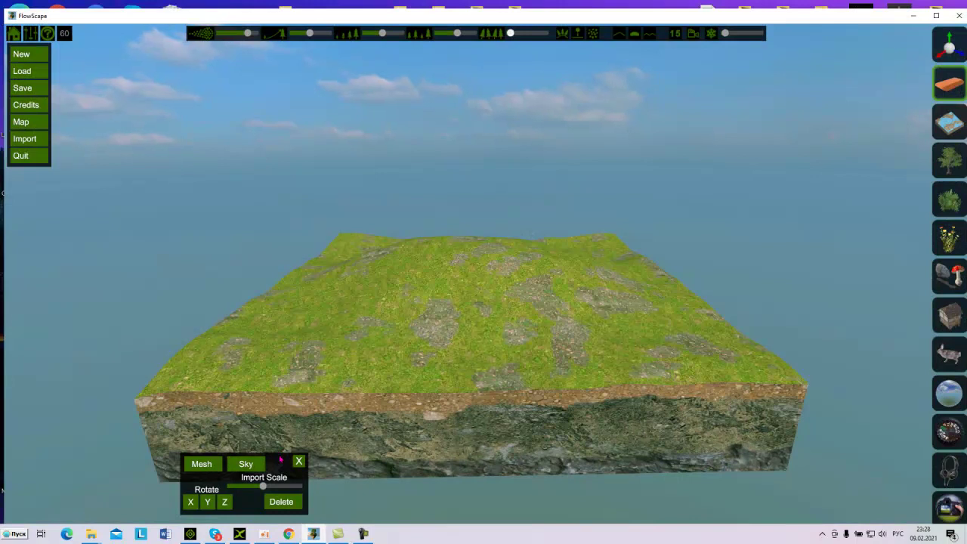
pyautogui.click(203, 464)
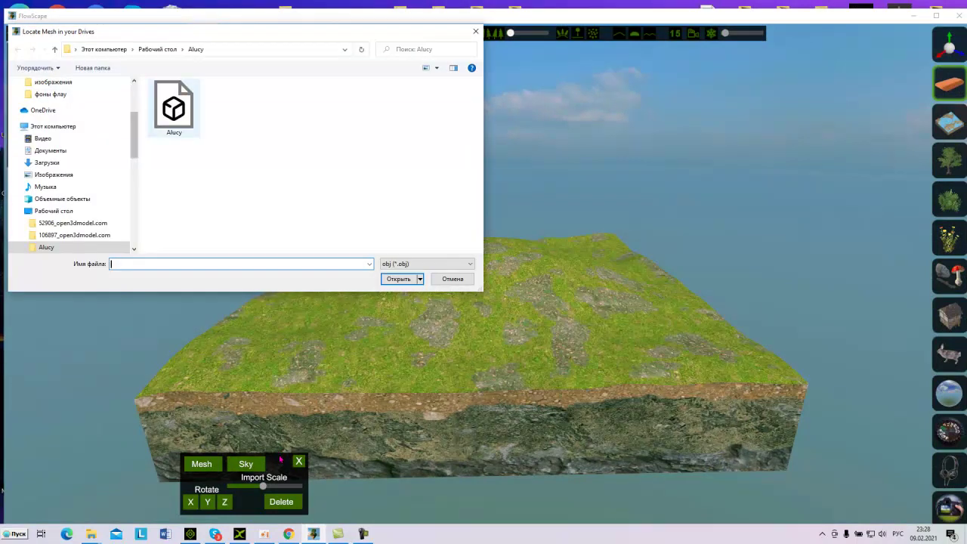
pyautogui.click(157, 50)
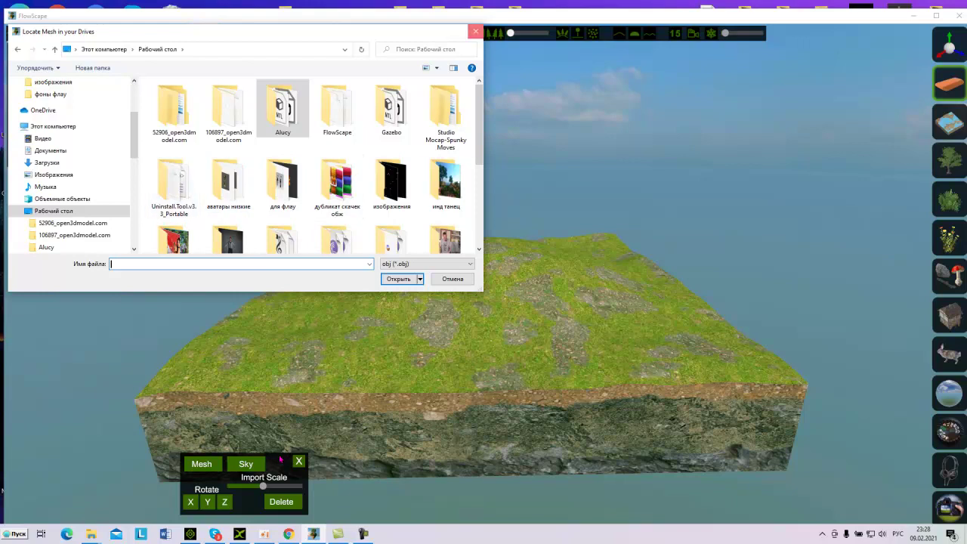
pyautogui.click(475, 31)
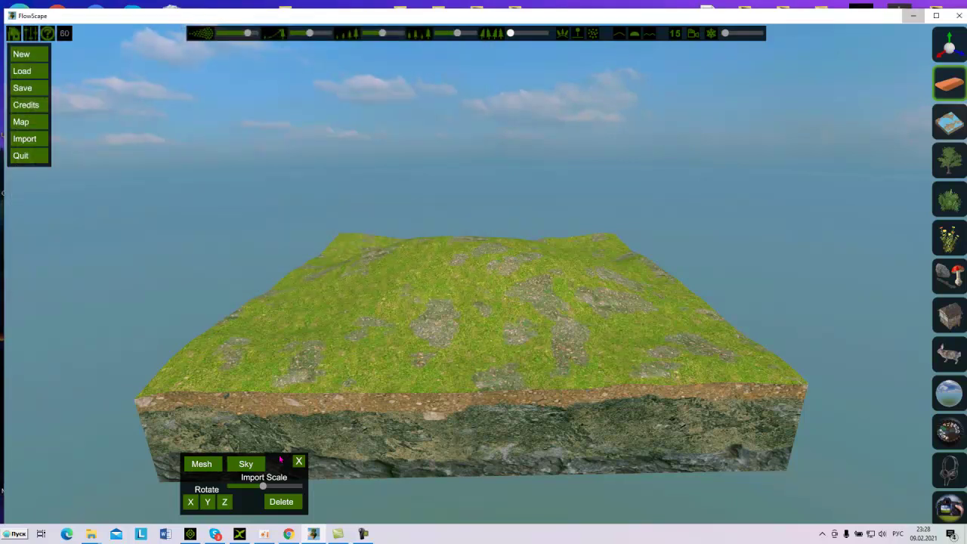
pyautogui.click(914, 16)
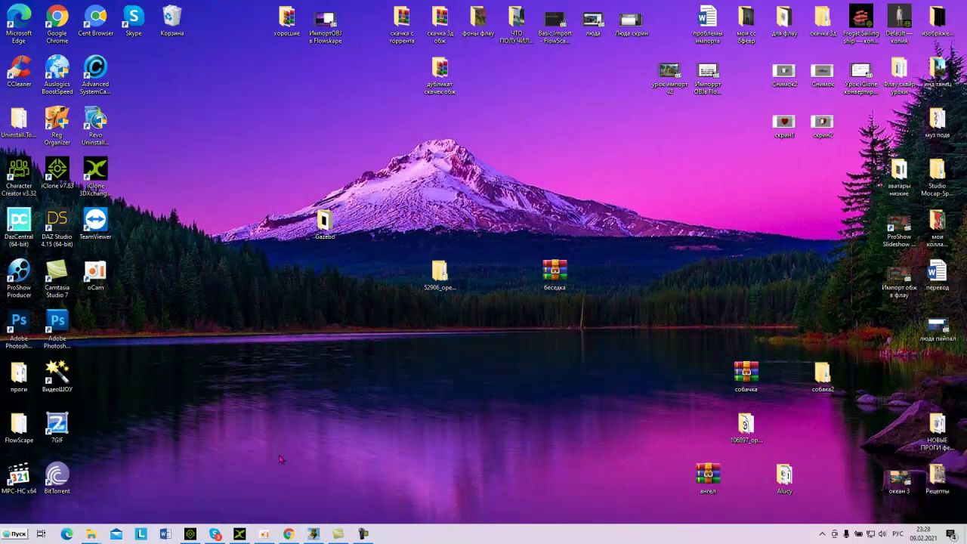
# Import the Gazebo OBJ mesh from the desktop's Gazebo folder into the FlowScape scene
pyautogui.press('super+d')
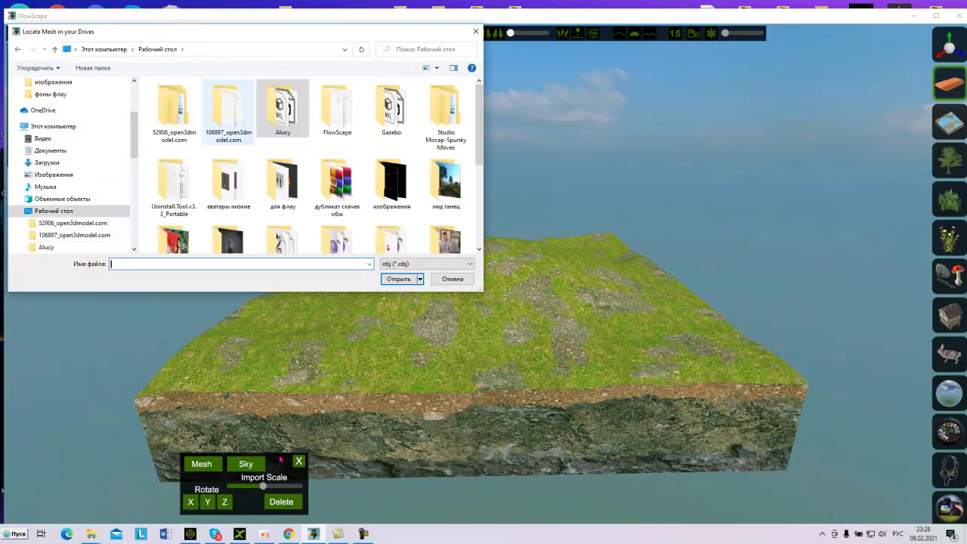
pyautogui.click(391, 110)
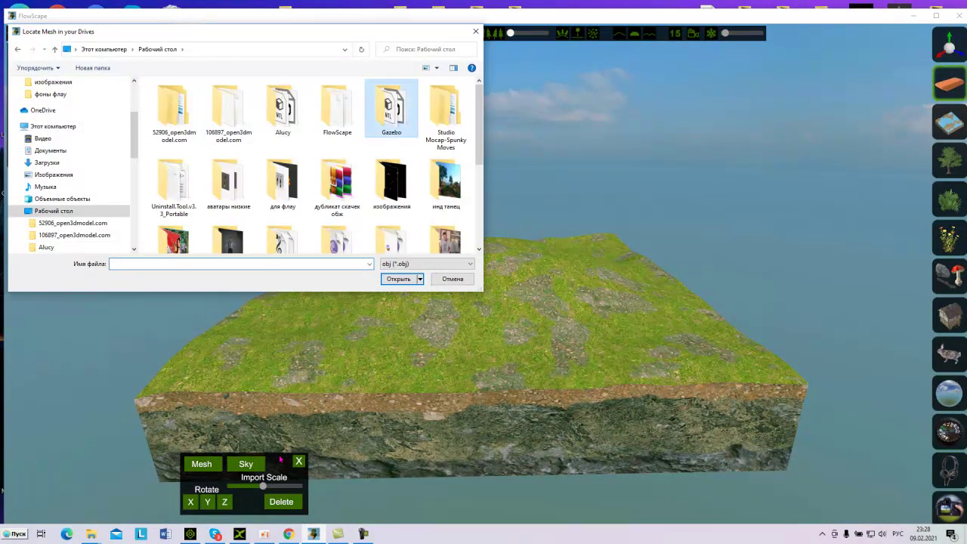
pyautogui.doubleClick(392, 109)
pyautogui.click(174, 110)
pyautogui.press('Return')
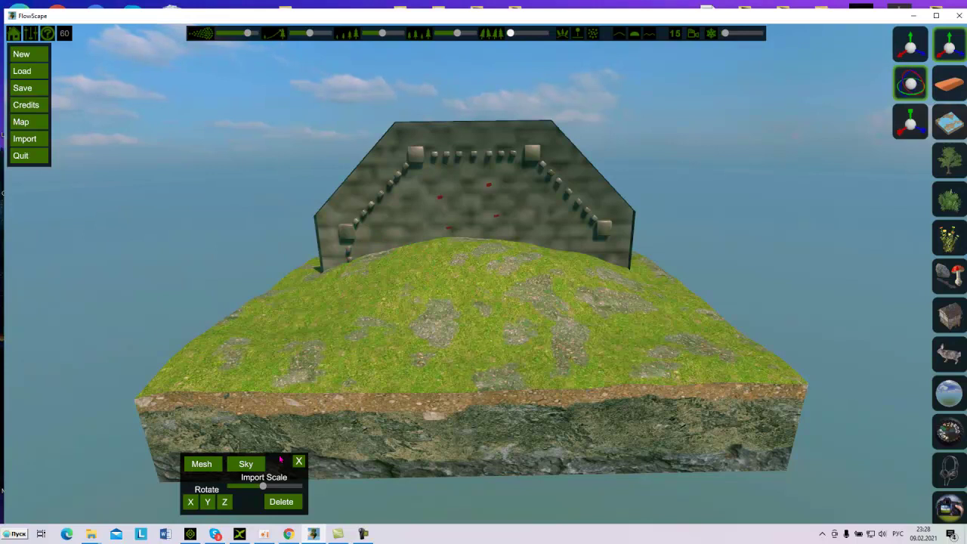
# Rotate the imported gazebo upright so that it stands on the terrain
pyautogui.click(476, 211)
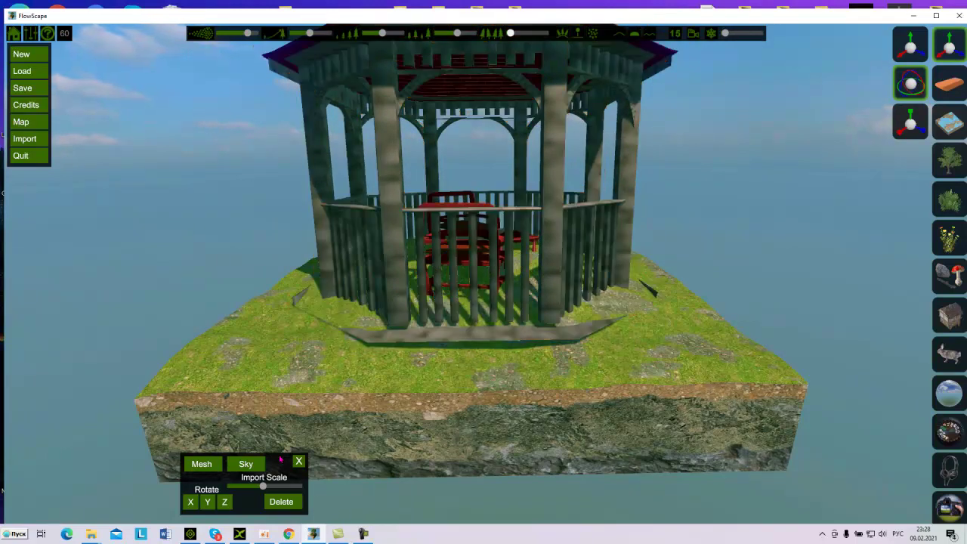
pyautogui.press('w')
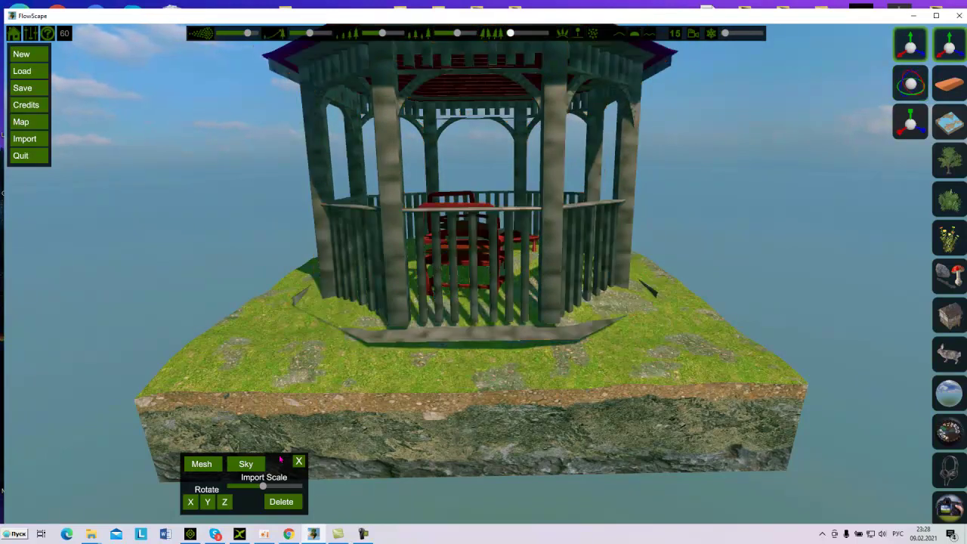
pyautogui.moveTo(476, 235)
pyautogui.mouseDown()
pyautogui.moveTo(476, 220)
pyautogui.moveTo(476, 234)
pyautogui.mouseUp()
# Scale the gazebo down uniformly to fit on the middle of the terrain block
pyautogui.click(911, 122)
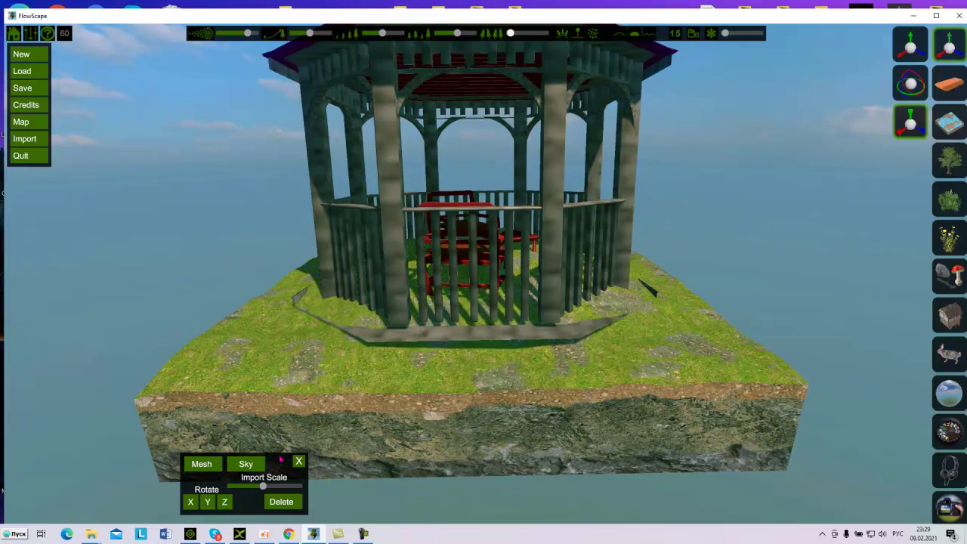
pyautogui.click(493, 273)
pyautogui.moveTo(476, 284); pyautogui.dragTo(457, 296)
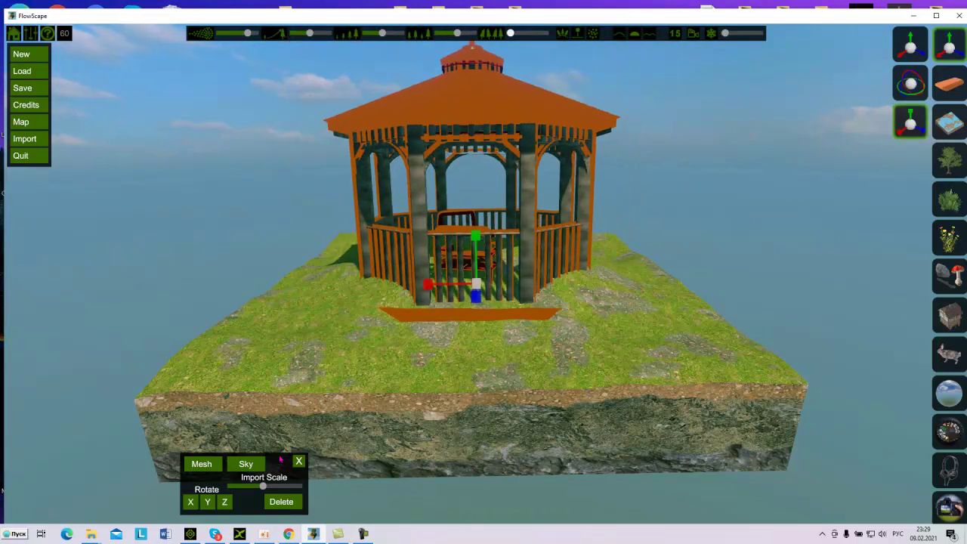
pyautogui.scroll(-4, 280, 460)
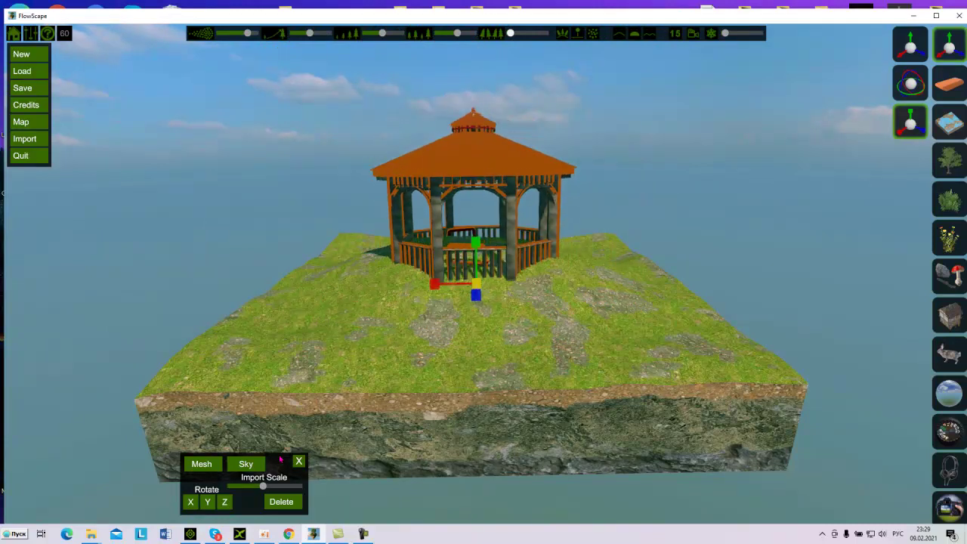
pyautogui.click(280, 460)
# Raise the gazebo vertically until its floor sits above the grass
pyautogui.click(910, 44)
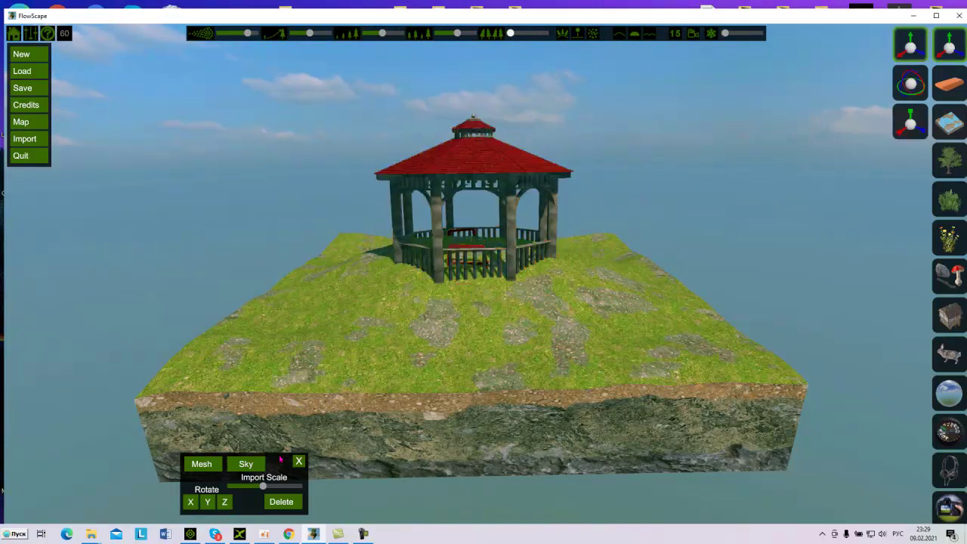
pyautogui.click(474, 159)
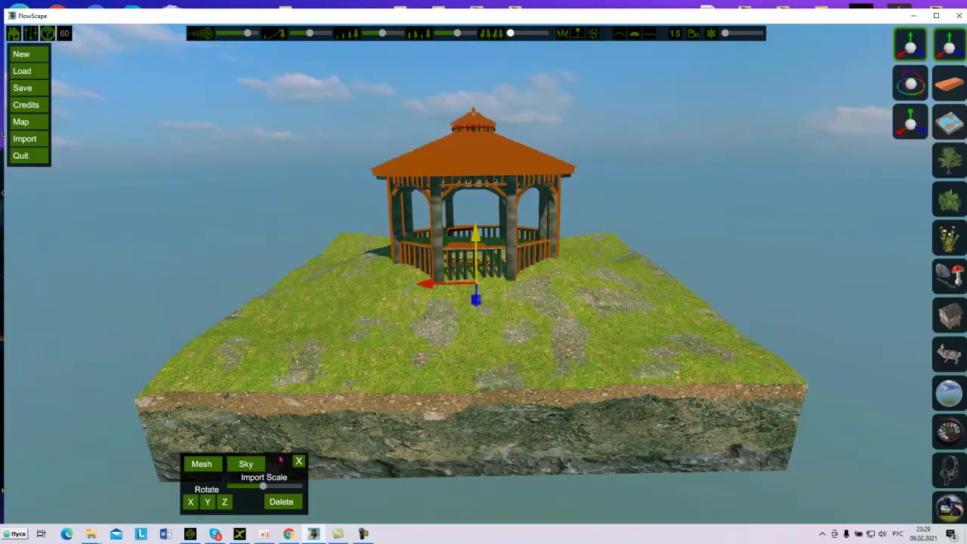
pyautogui.scroll(2, 281, 459)
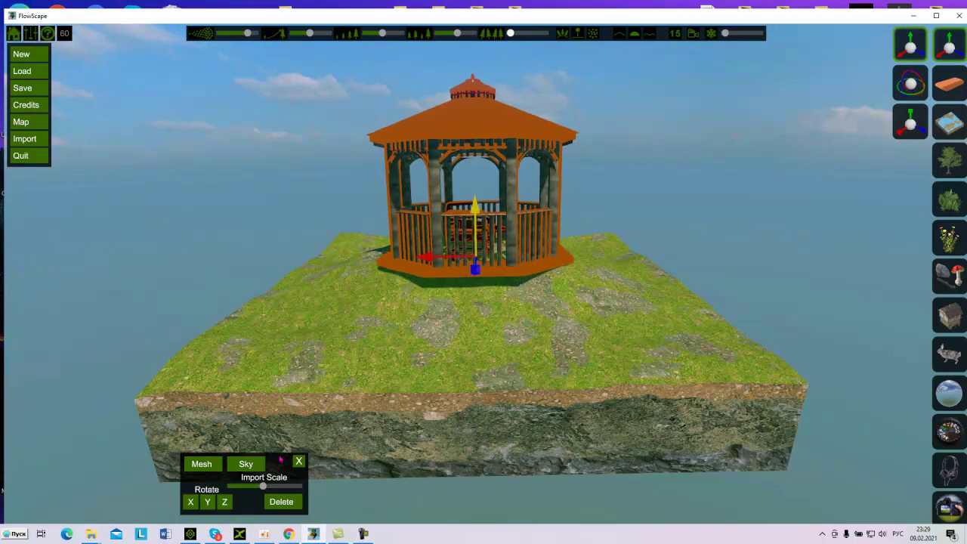